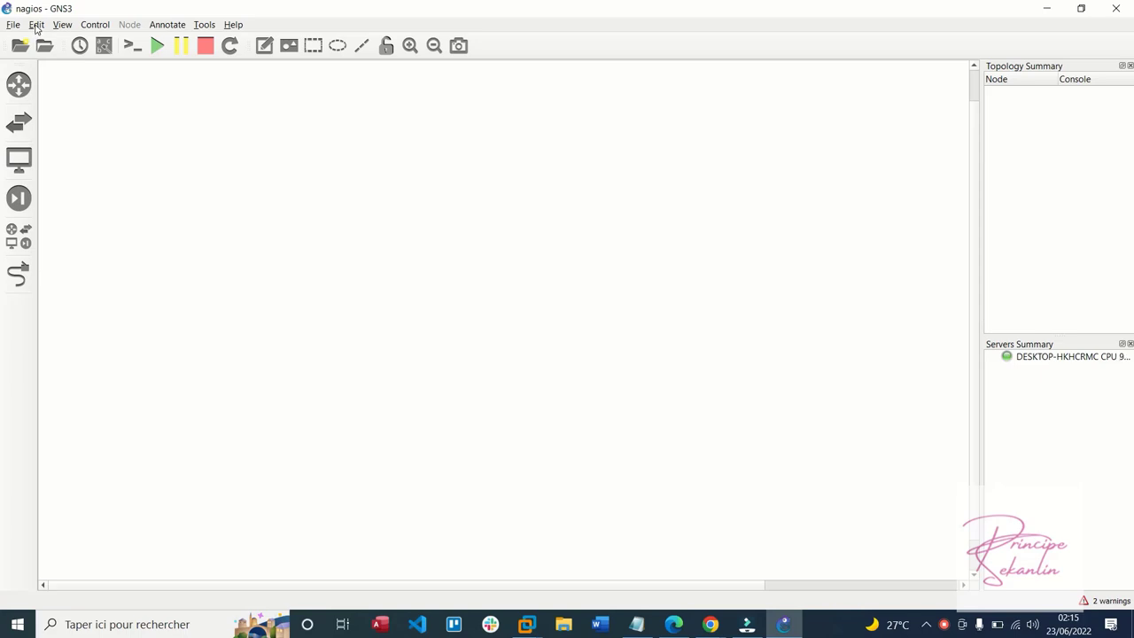
List all devices (ATM switch, Cloud, NAT, VPCS) in the device panel instead of only routers
click(19, 86)
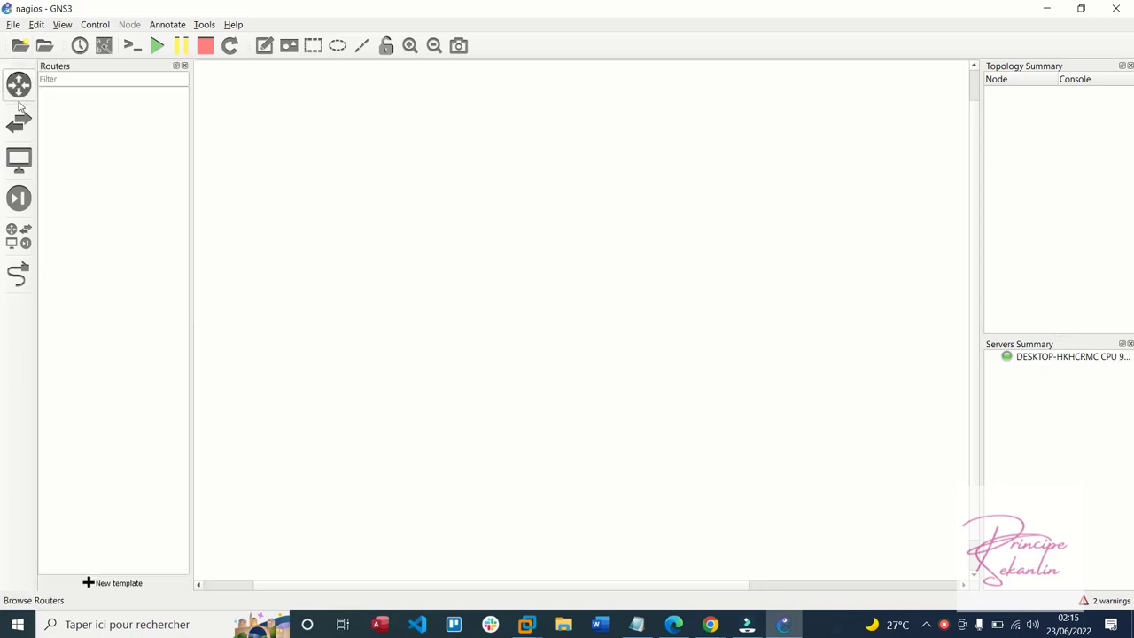
click(18, 235)
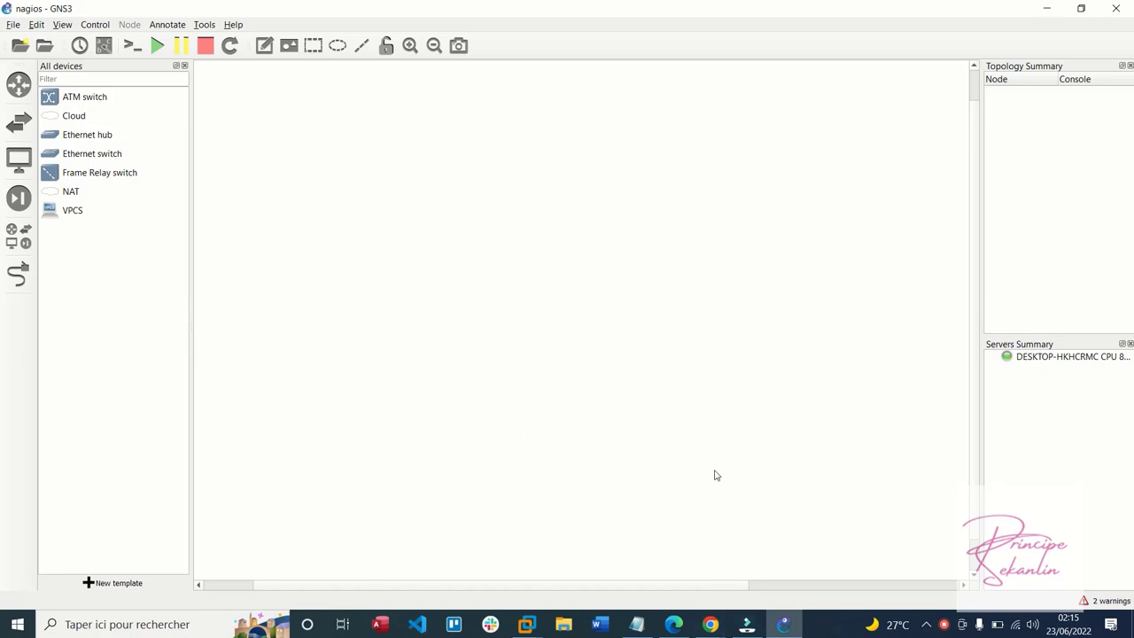
click(565, 627)
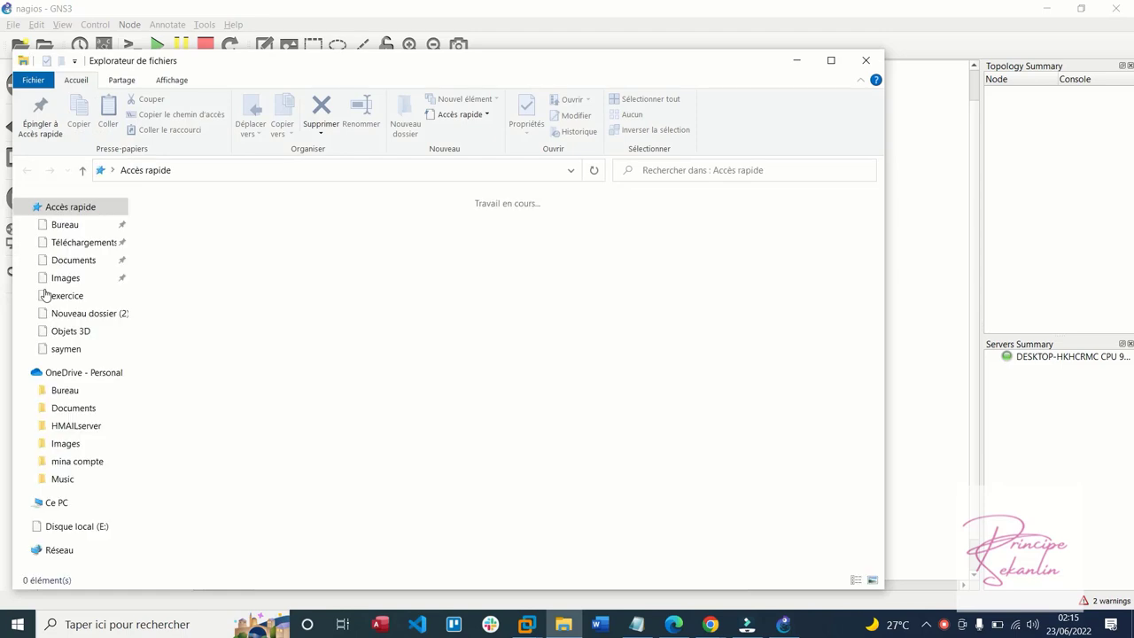
Open the Téléchargements folder under Ce PC in File Explorer
click(59, 502)
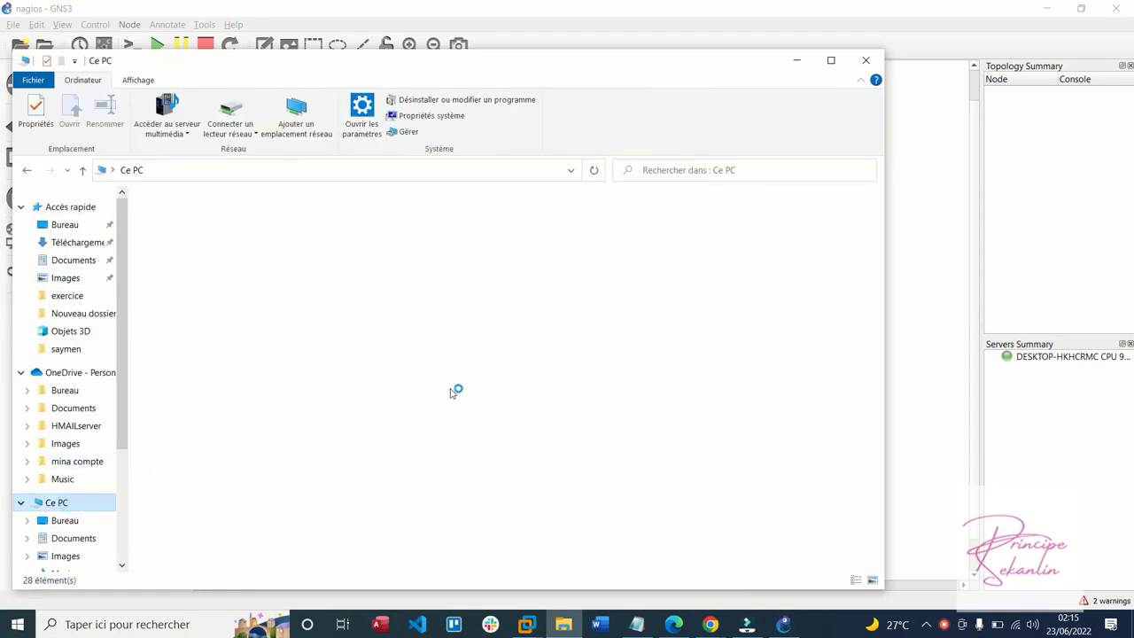
click(556, 275)
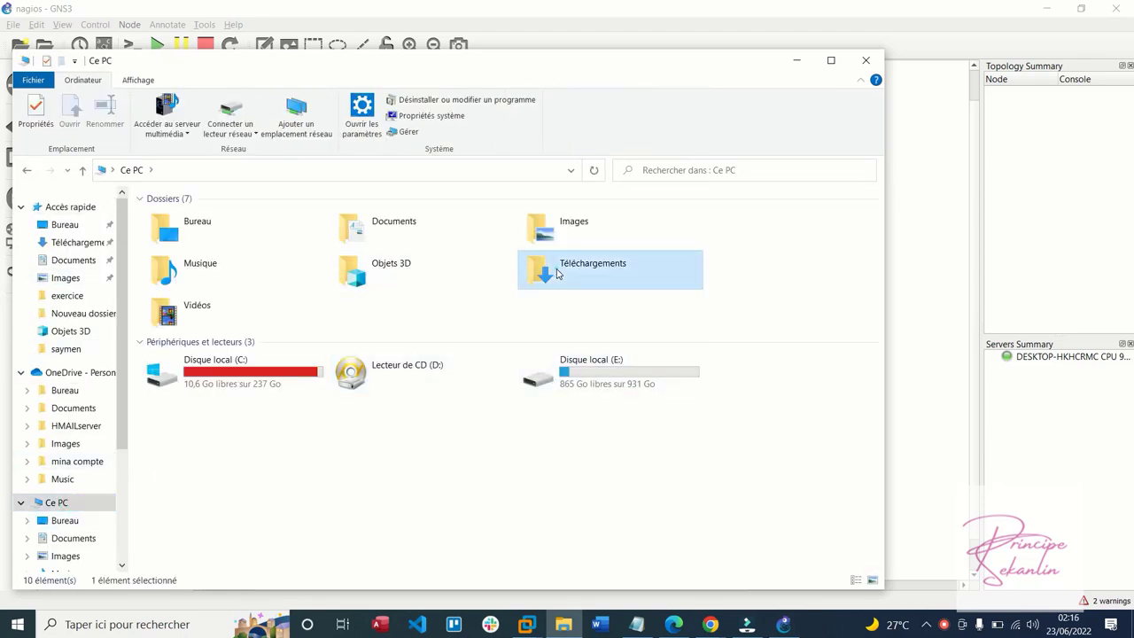
double_click(557, 274)
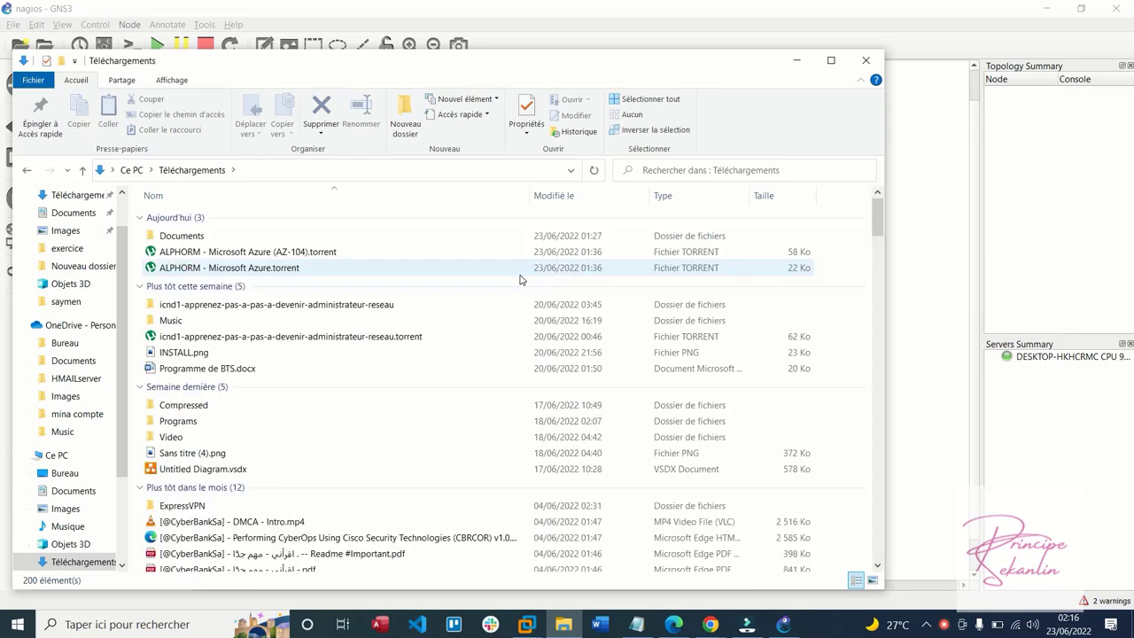
scroll(521, 280, down, 7)
scroll(521, 280, down, 5)
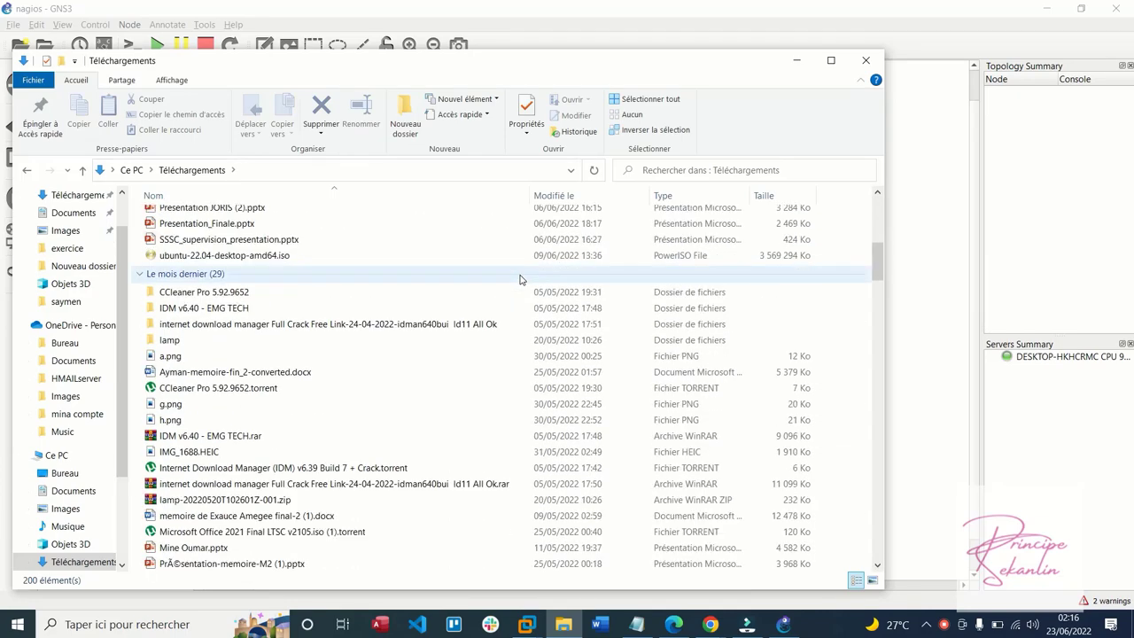
scroll(521, 280, down, 1)
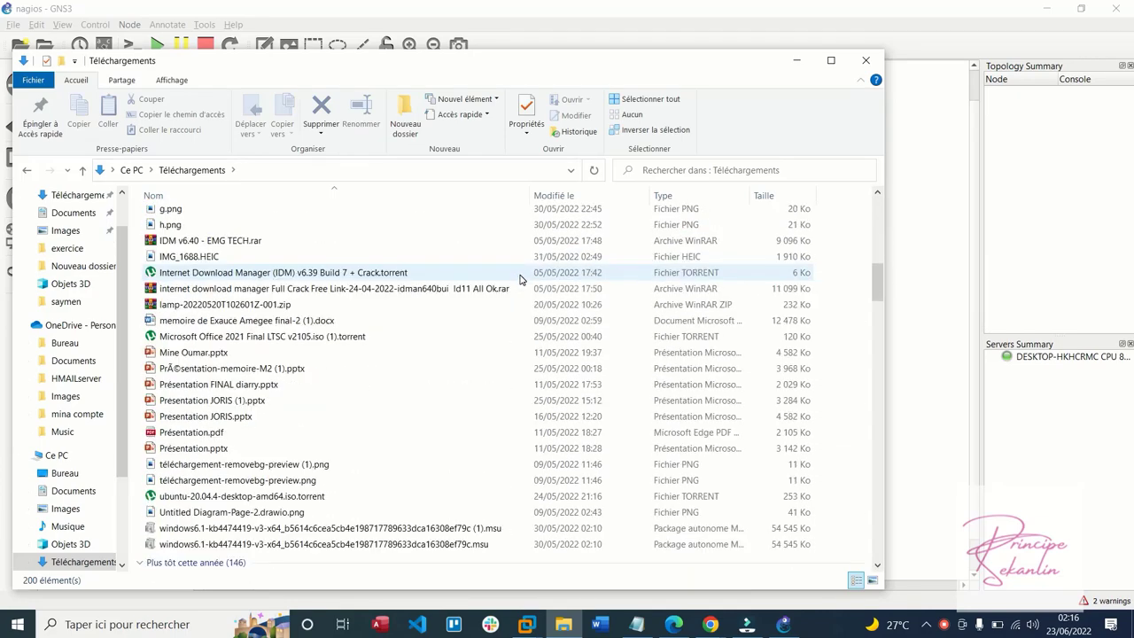
scroll(521, 280, down, 2)
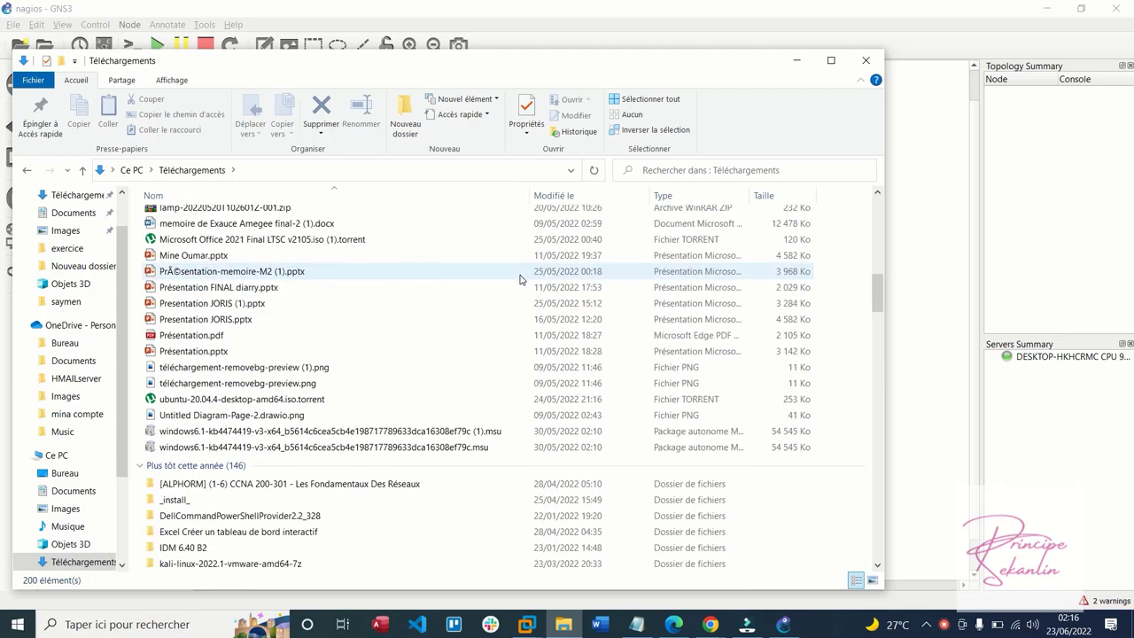
Search the Téléchargements folder for '.gns3' files
text(e)
key(BackSpace)
text(3)
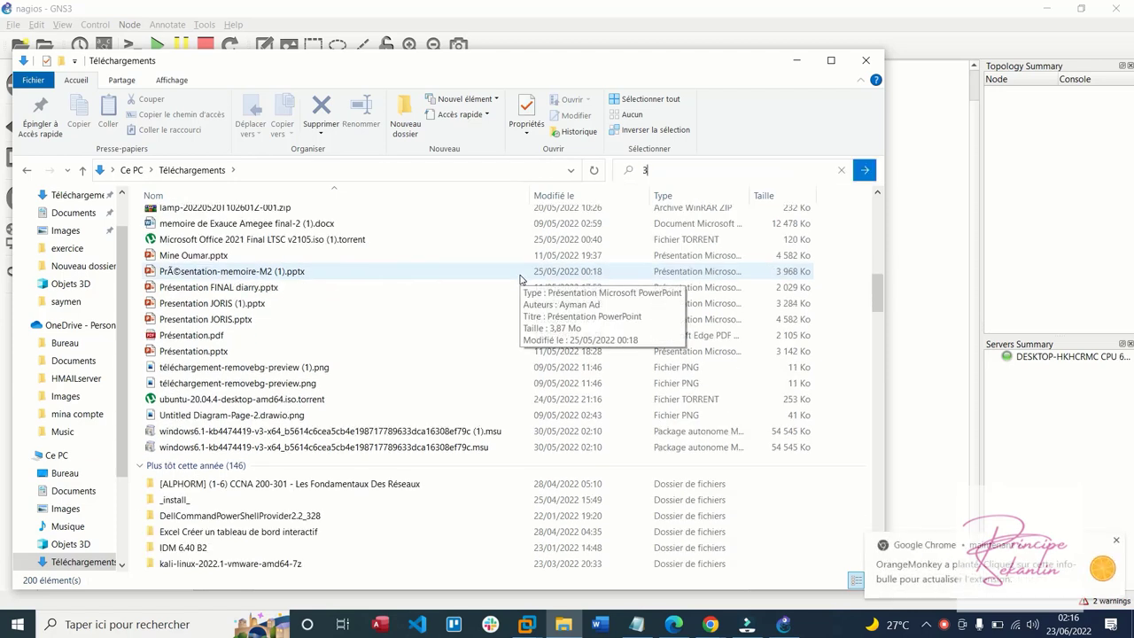
key(BackSpace)
text(.gns3)
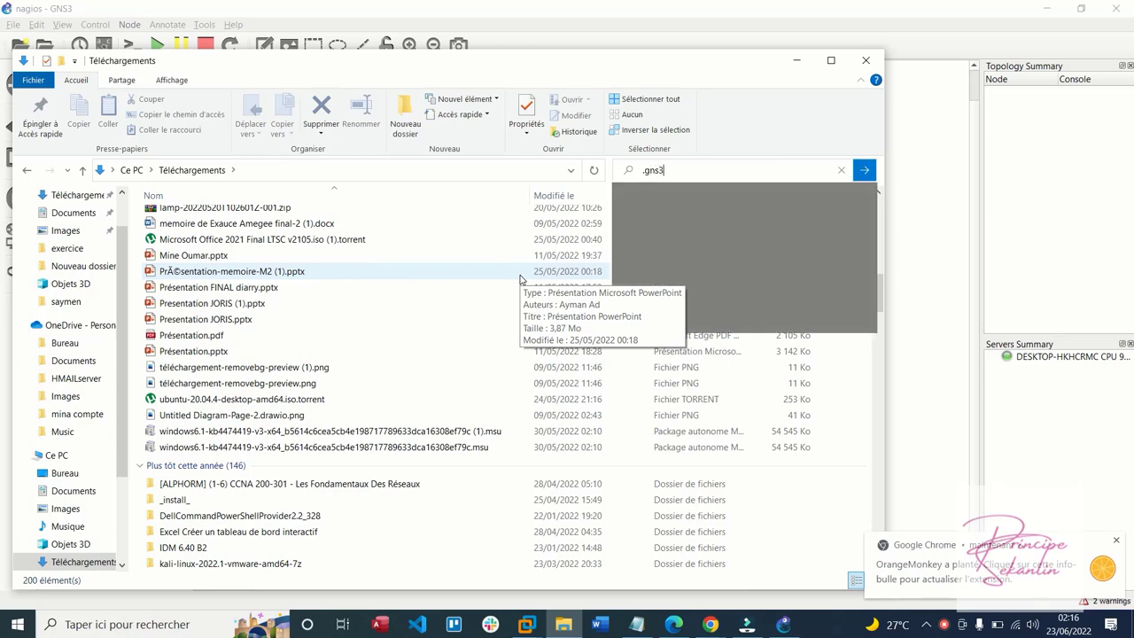
key(Return)
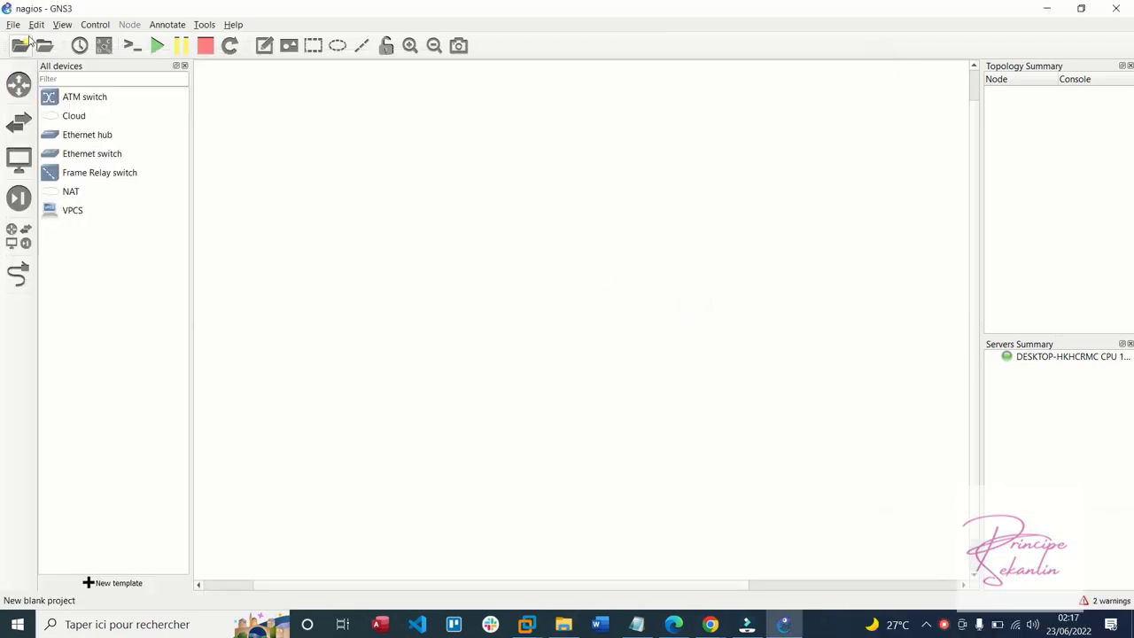
Start a new VMware VM template from Preferences > VMware VMs, then bring up VMware's Ansible_red window
click(36, 26)
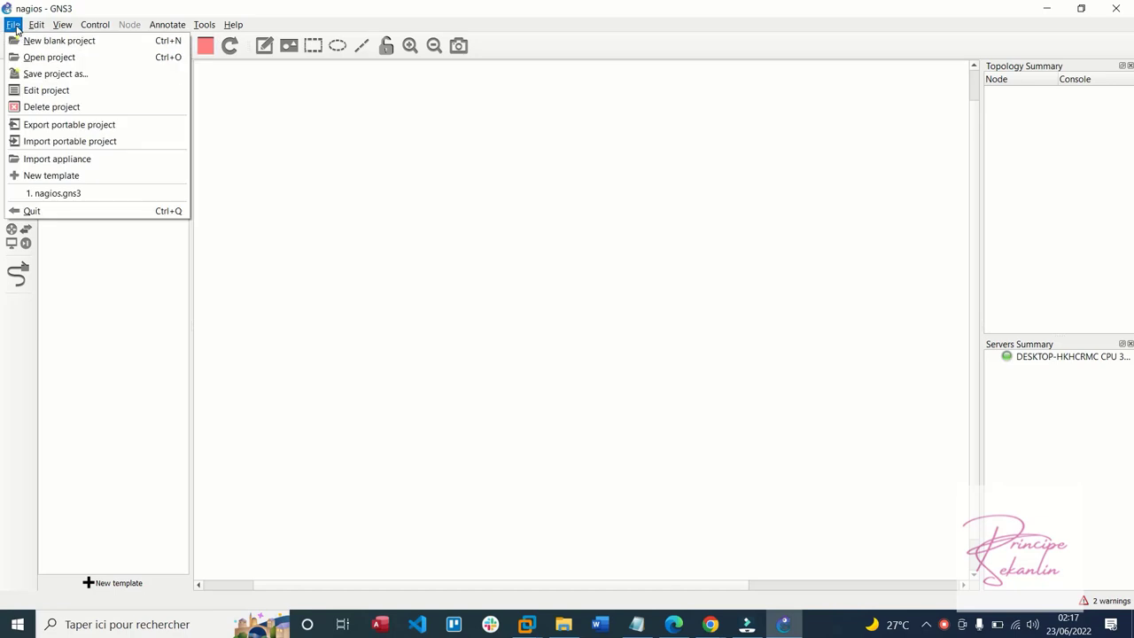
click(67, 91)
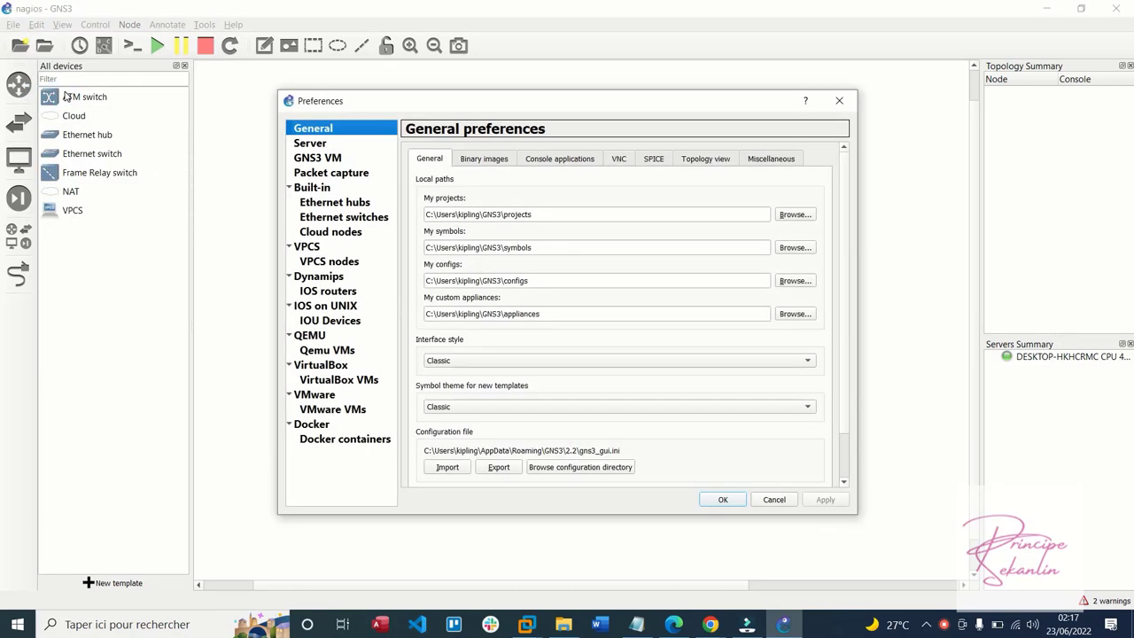
click(323, 411)
click(553, 473)
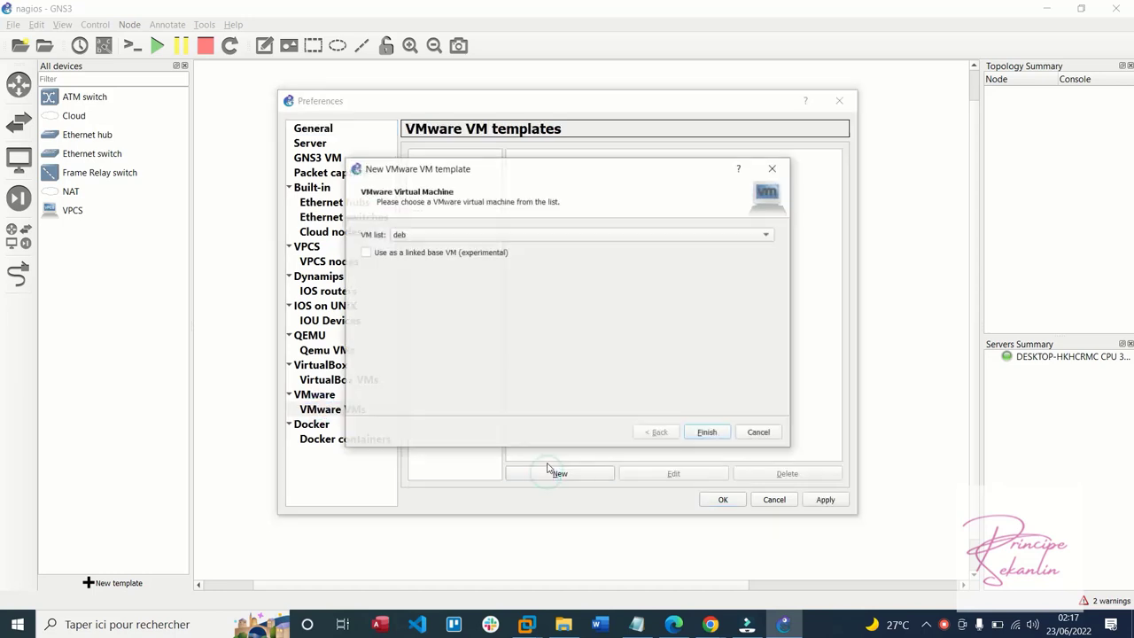
click(527, 624)
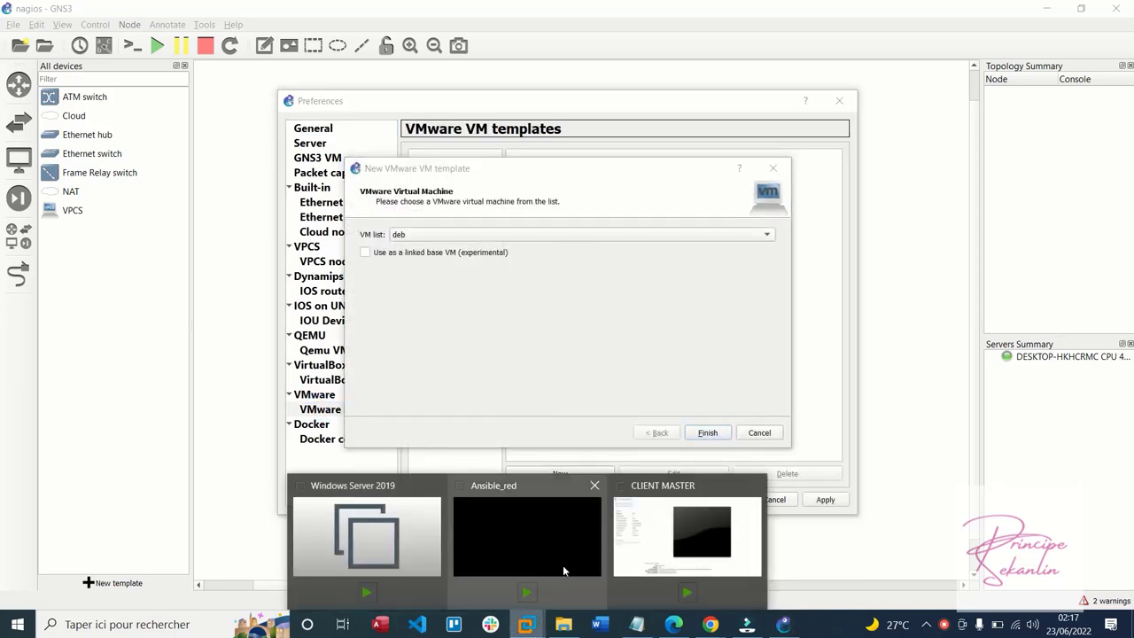
click(562, 567)
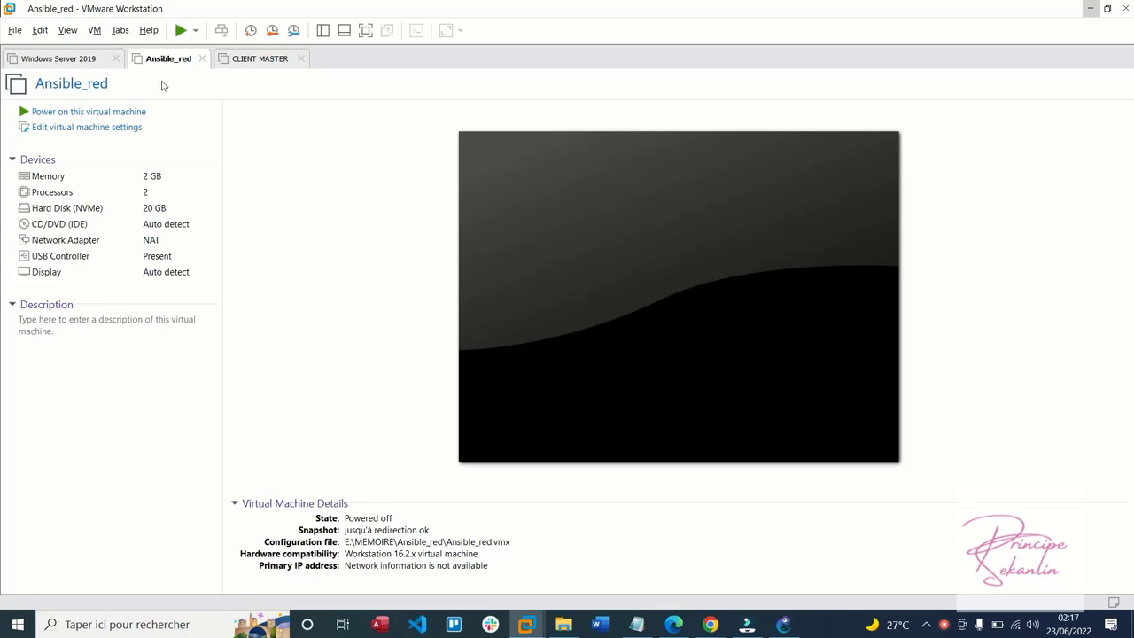
Review the powered-off Ansible_red VM (2 GB memory, 2 processors, NAT), then minimize VMware Workstation
key(alt)
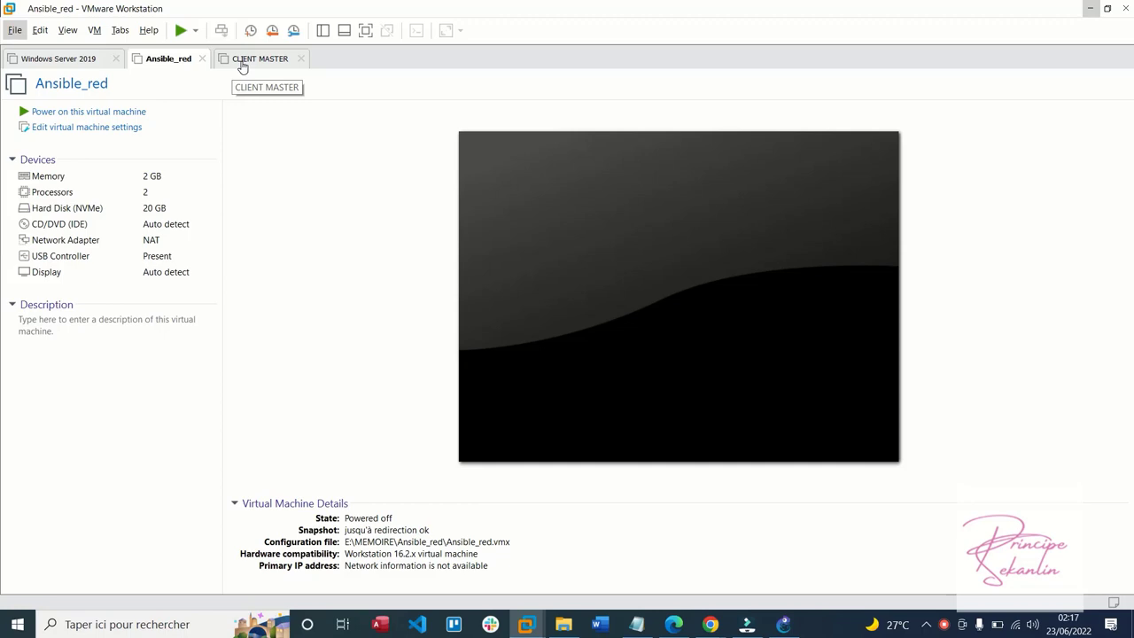
click(1093, 9)
Add a VMware VM template for the Ansible_red virtual machine
click(595, 237)
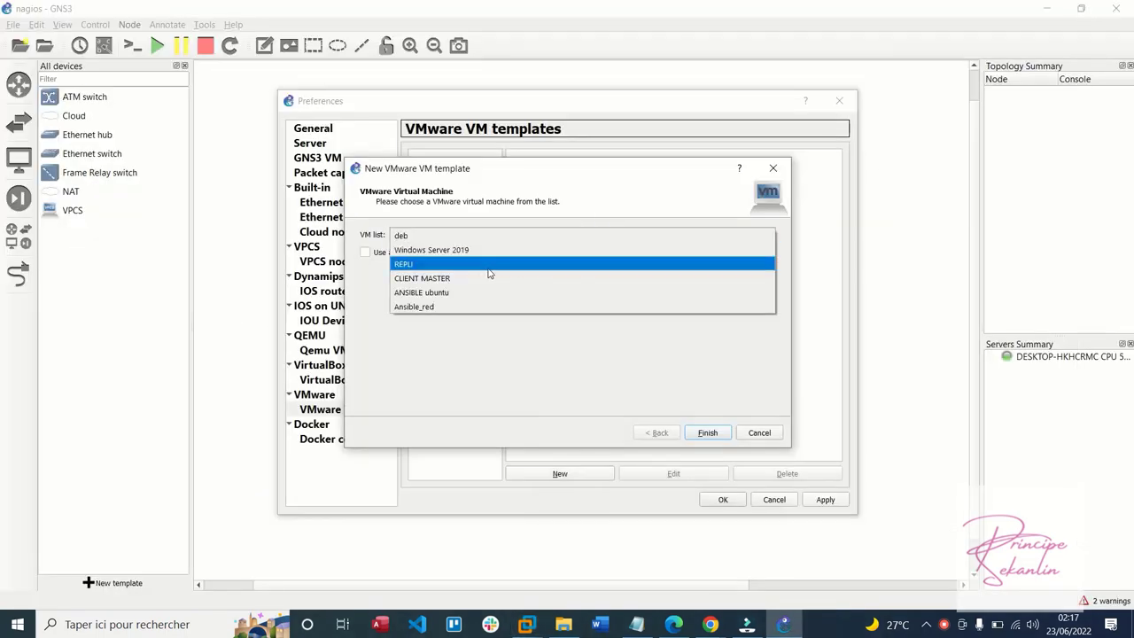
click(460, 295)
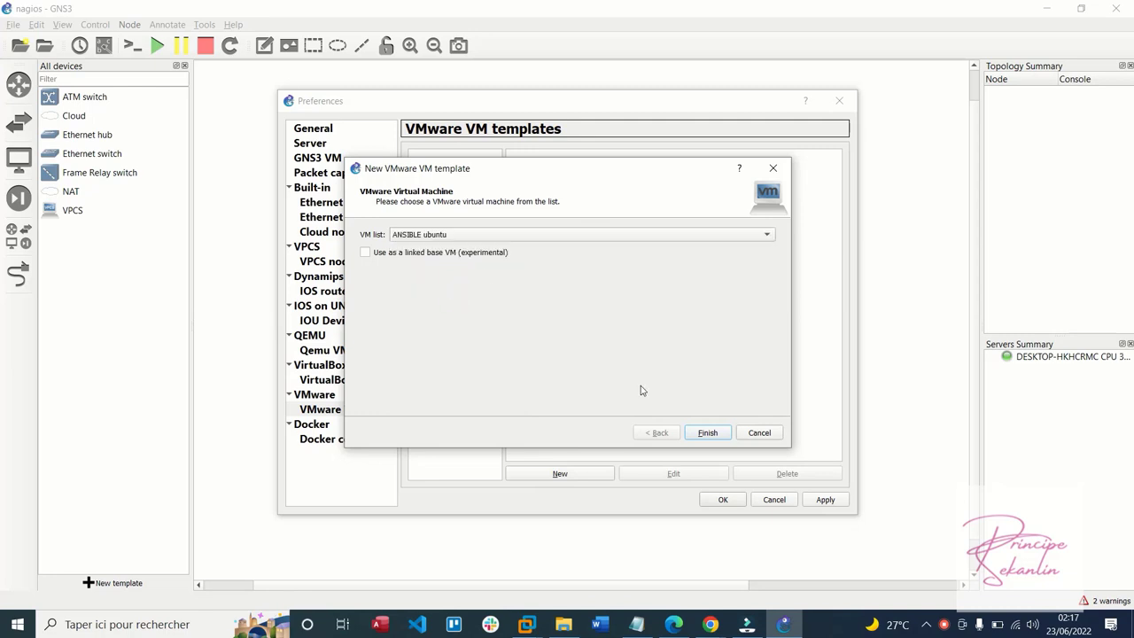
click(544, 237)
click(520, 253)
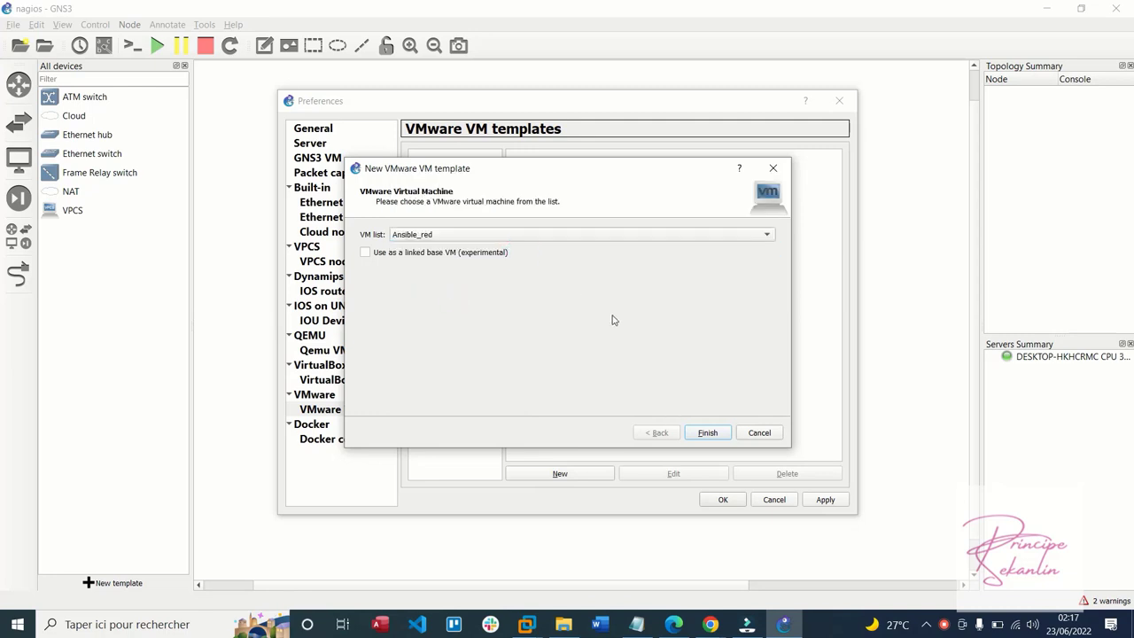
click(707, 432)
Add VMware VM templates for Windows Server 2019 and CLIENT MASTER
click(593, 475)
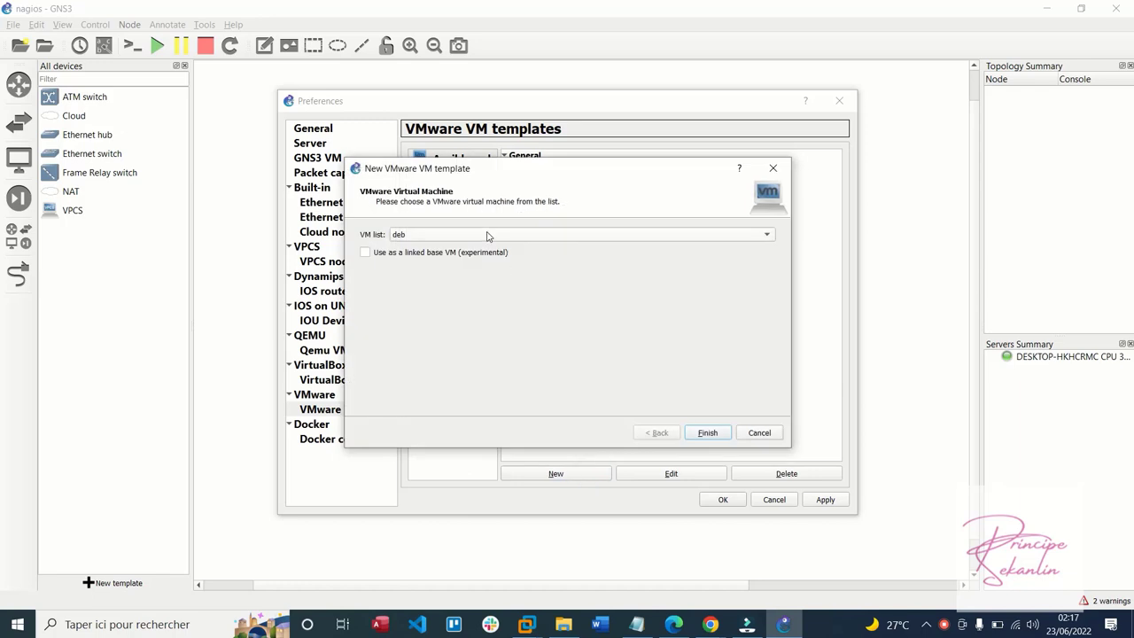
click(490, 235)
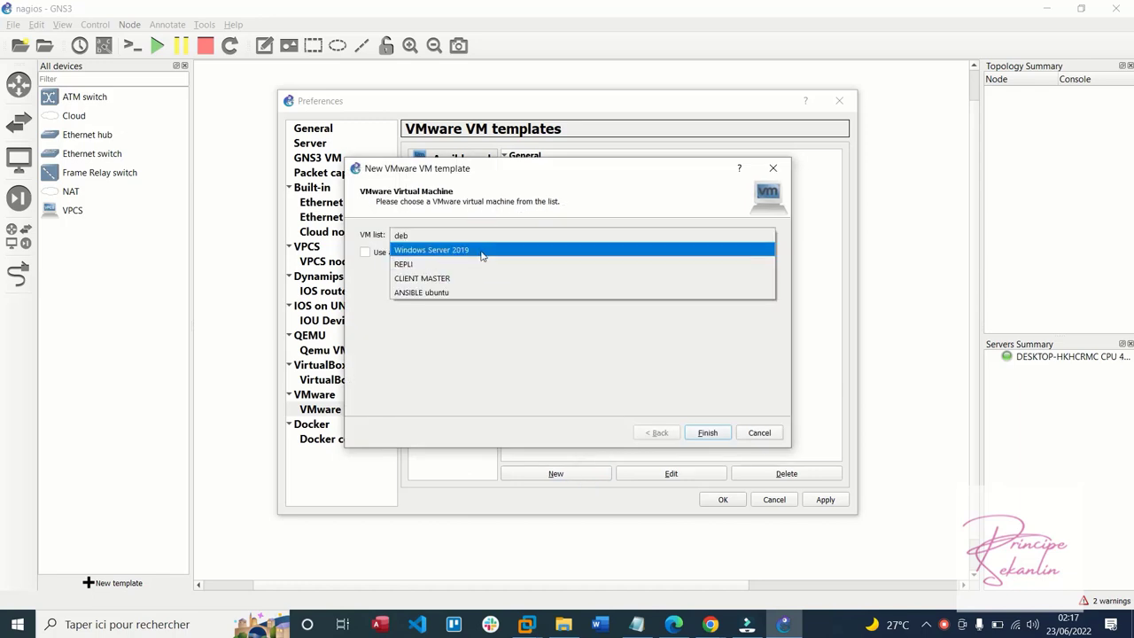
click(484, 251)
click(708, 432)
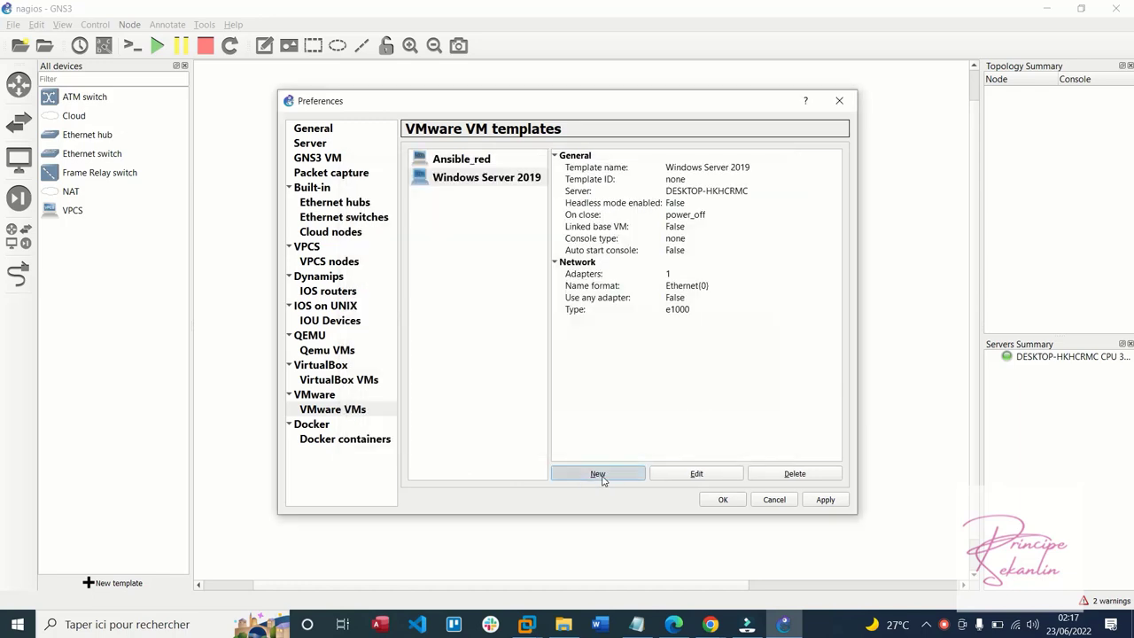
click(597, 473)
click(530, 235)
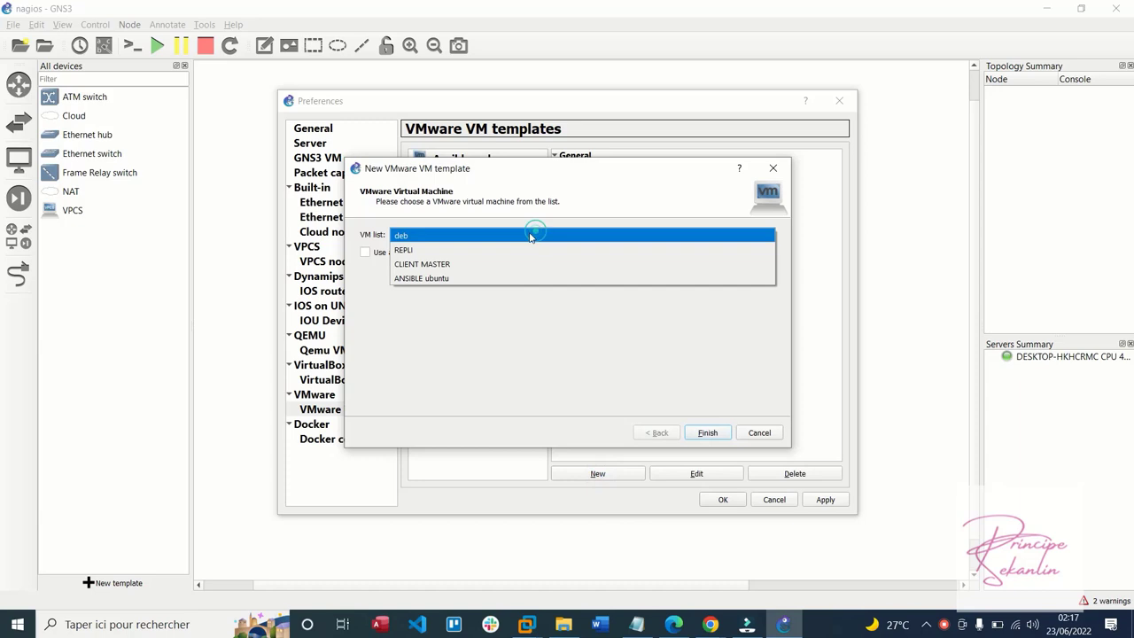
click(479, 264)
click(707, 433)
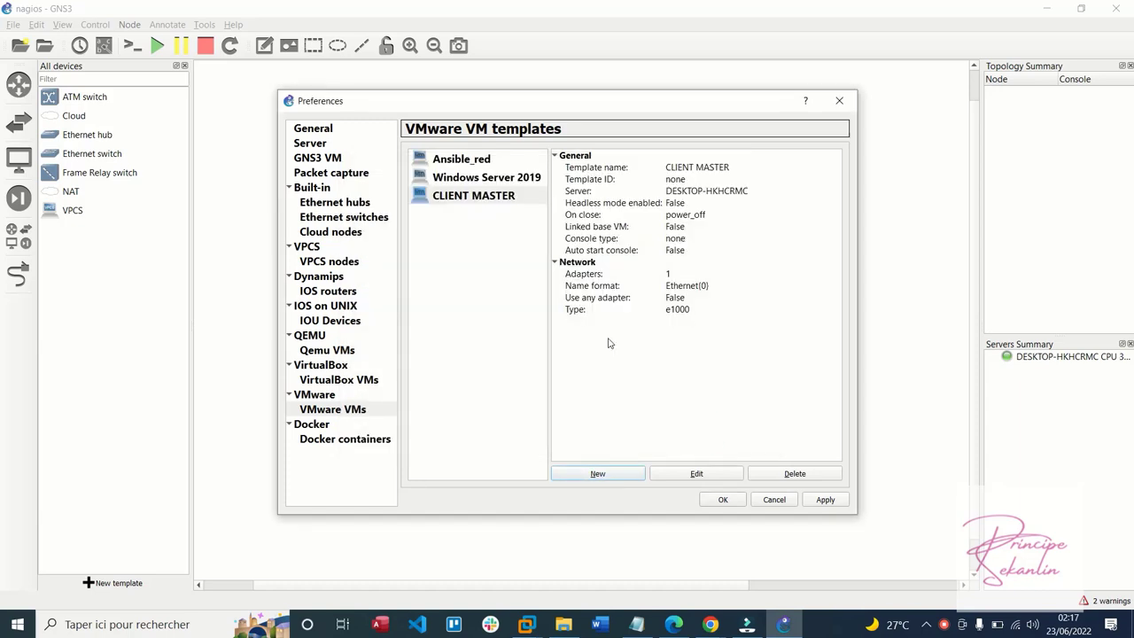
Cancel an extra deb template, apply the three new templates, and open CLIENT MASTER's settings
click(633, 477)
click(549, 235)
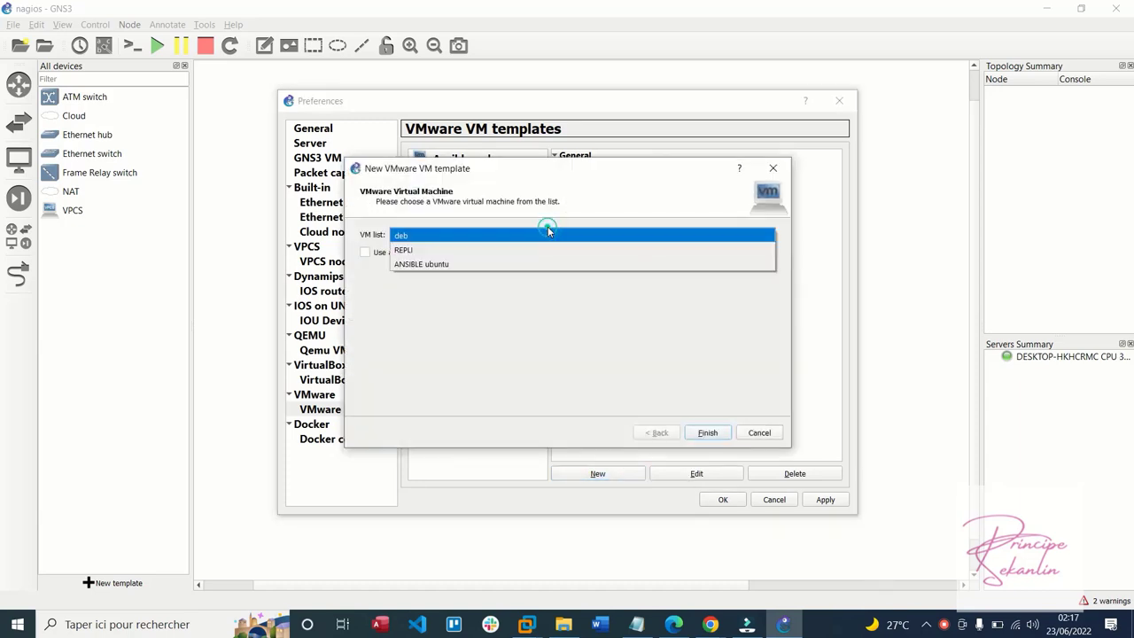
click(583, 189)
click(760, 432)
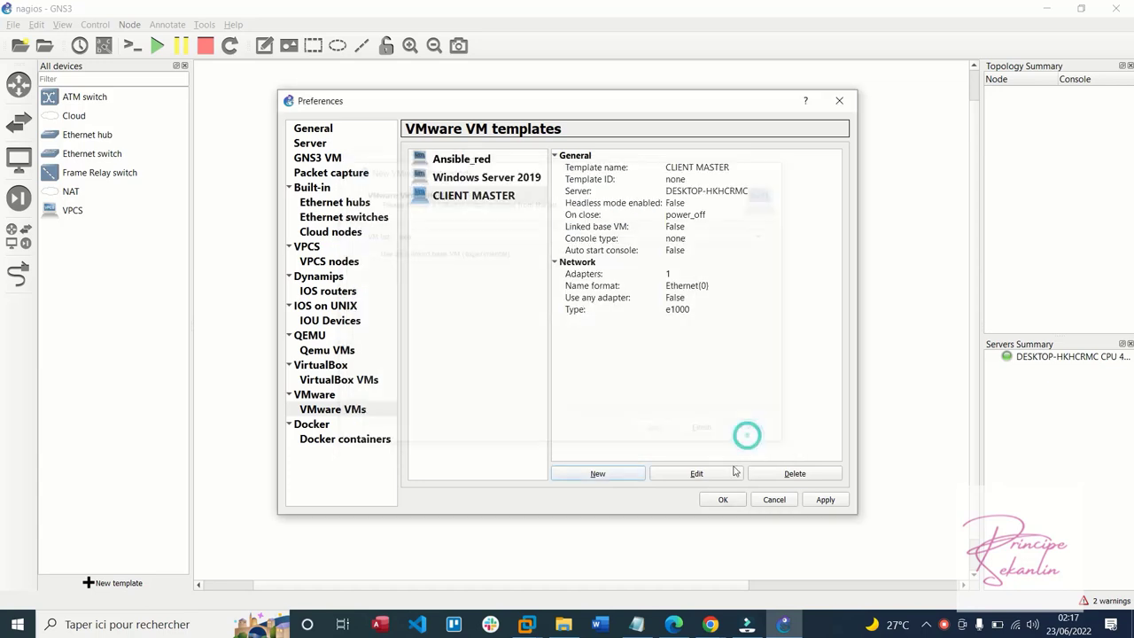
click(825, 499)
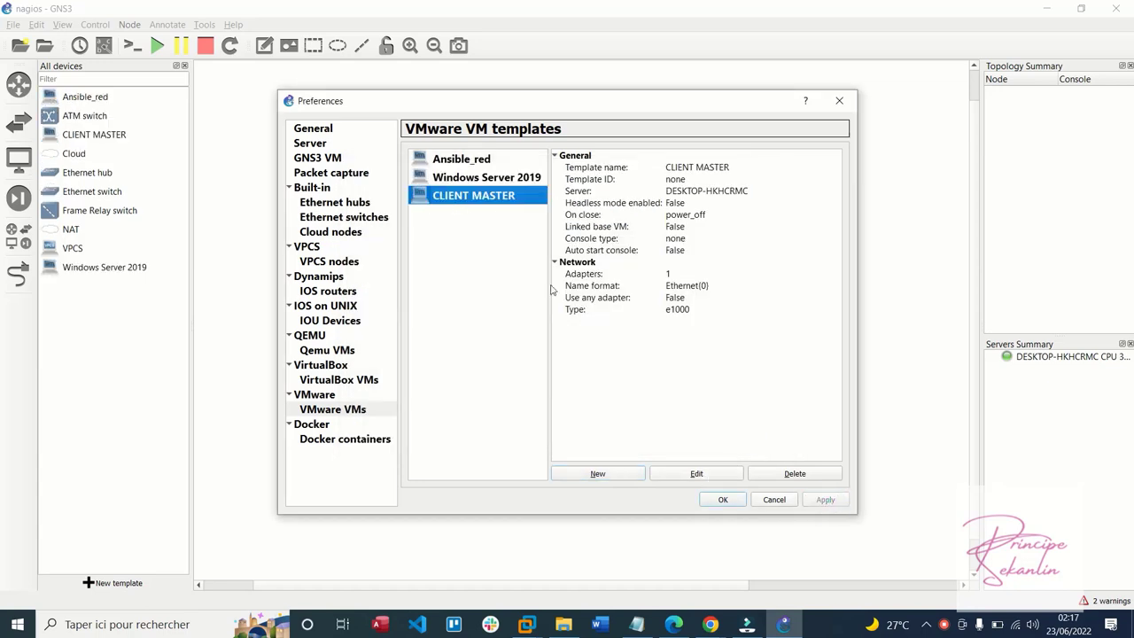
click(695, 476)
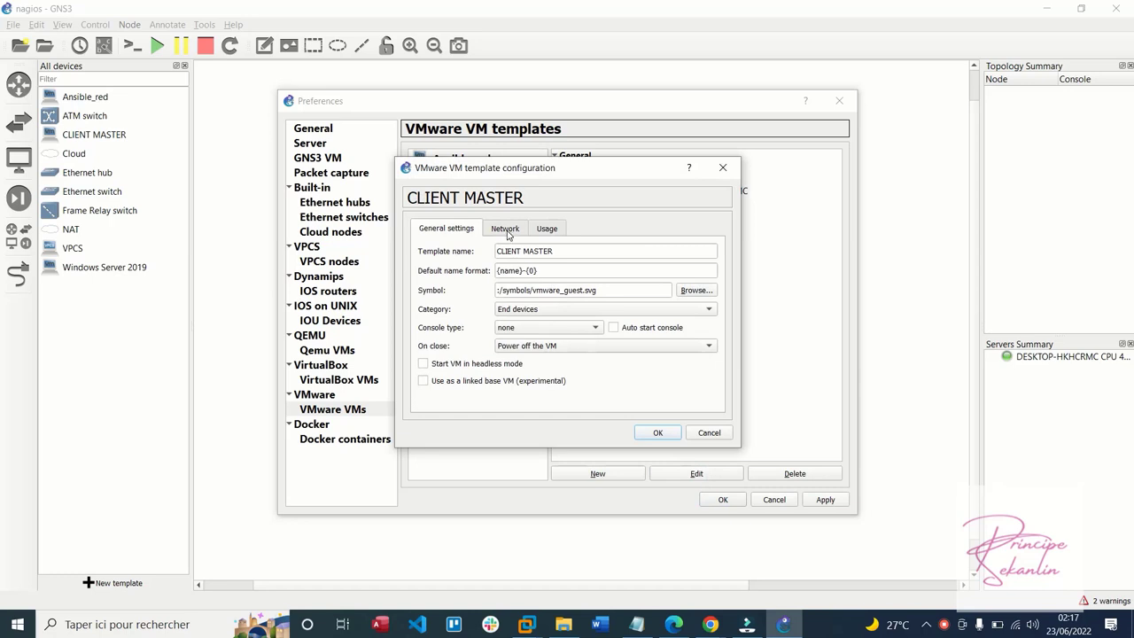
Allow GNS3 to override the non-custom VMware adapter for CLIENT MASTER and Windows Server 2019
click(506, 229)
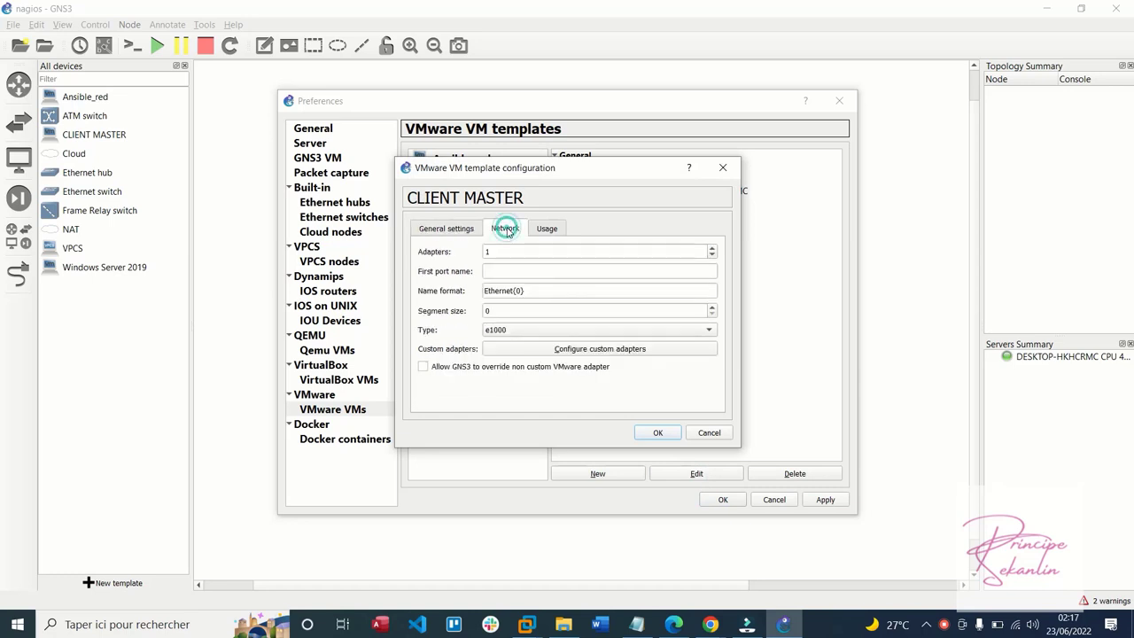
click(471, 368)
click(658, 432)
click(488, 177)
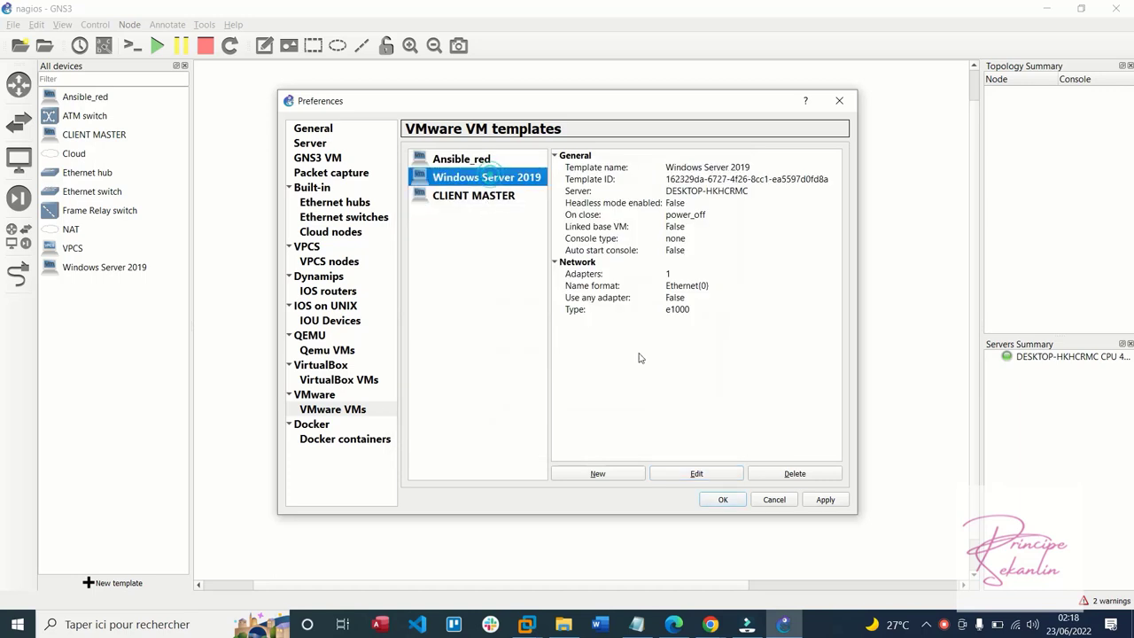
click(711, 473)
click(505, 228)
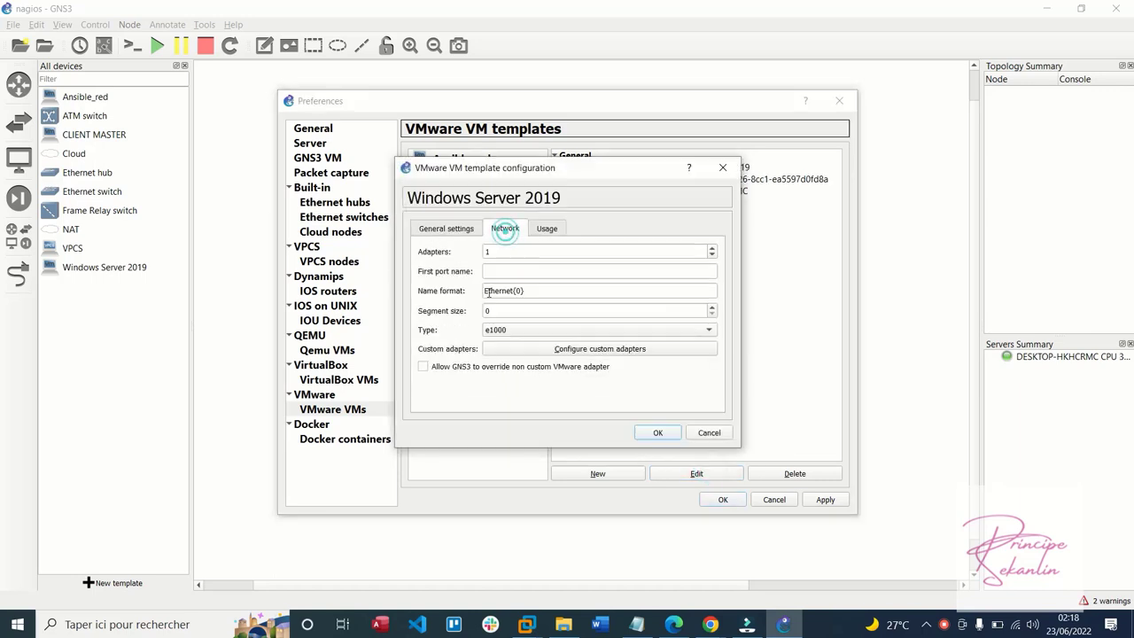
click(484, 370)
click(656, 432)
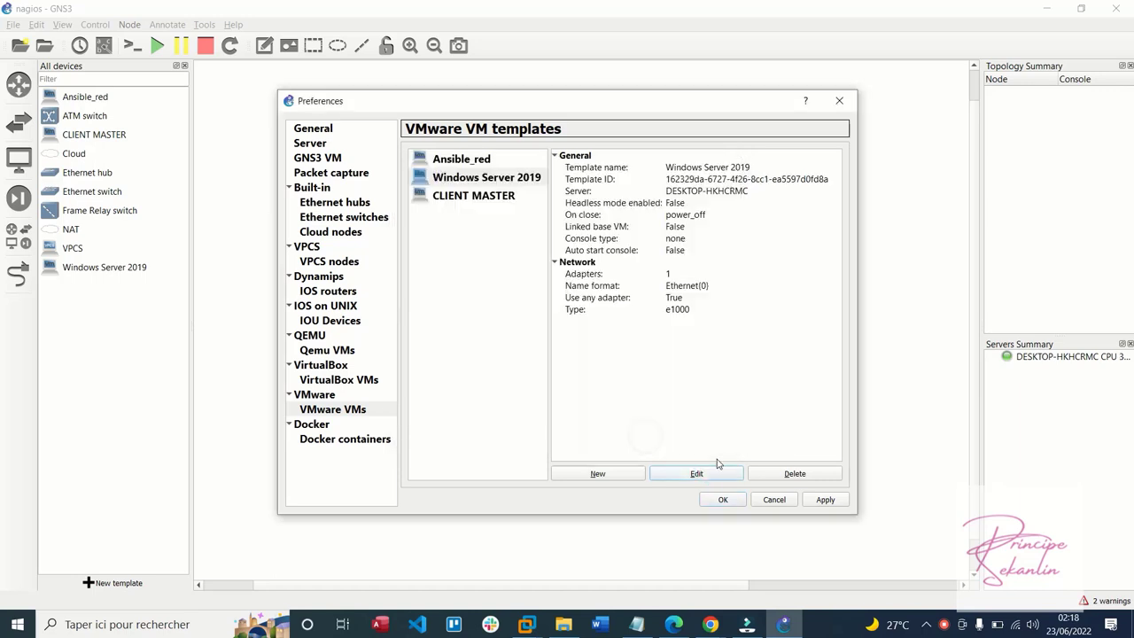
Enable the same non-custom adapter override on the Ansible_red template
click(474, 160)
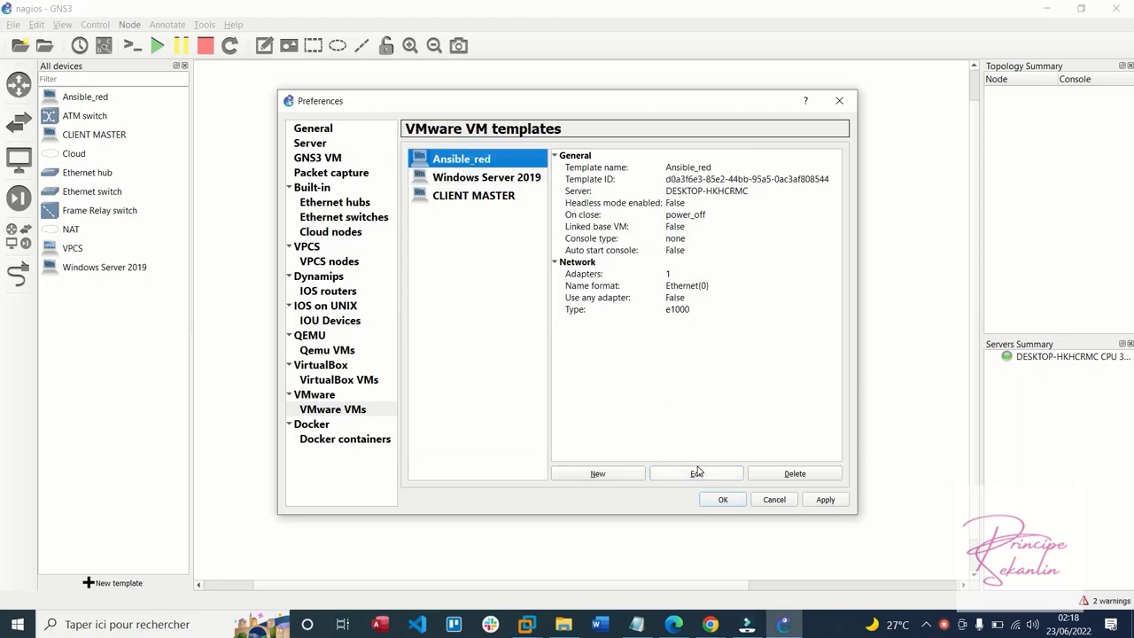
click(697, 472)
click(507, 229)
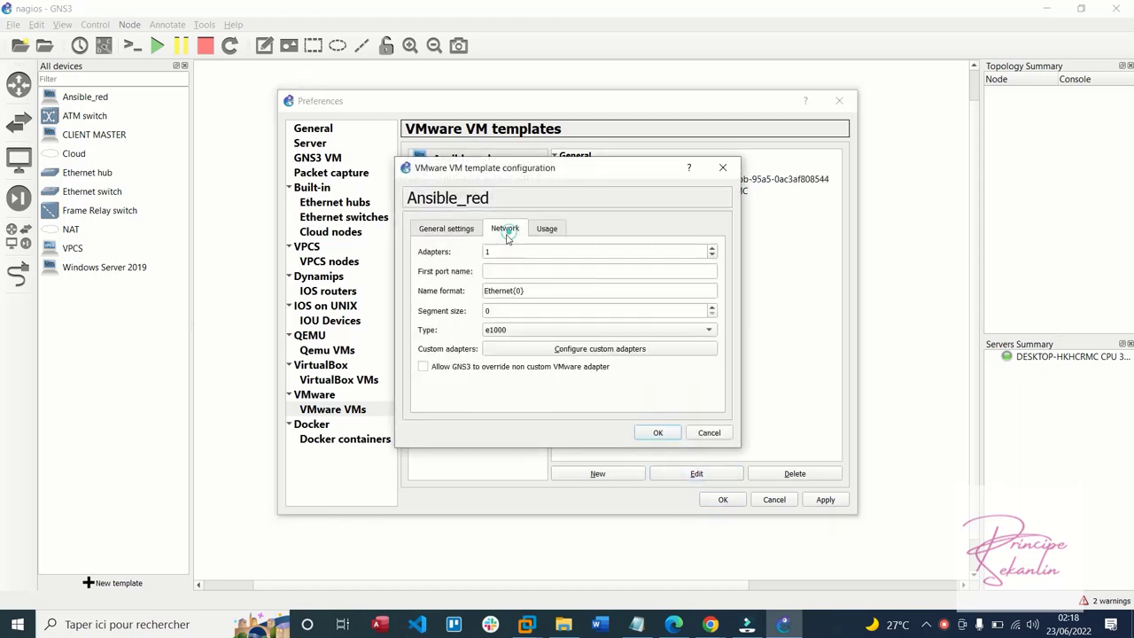
click(495, 368)
click(658, 433)
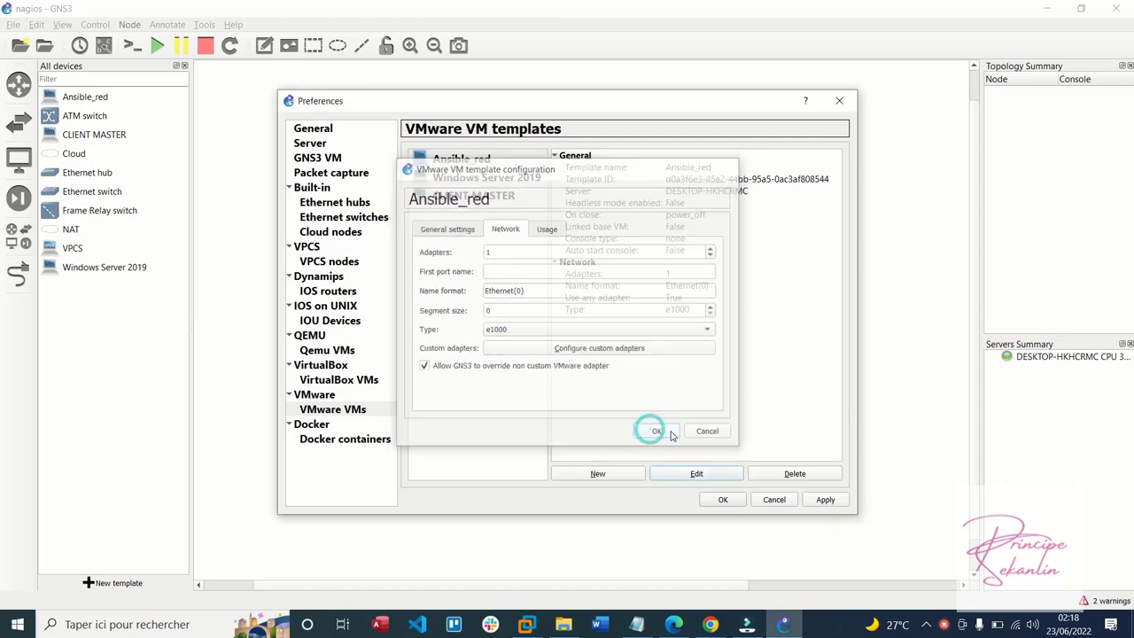
Apply and close the preferences, then start typing 'cna' into the Windows Run box
click(824, 500)
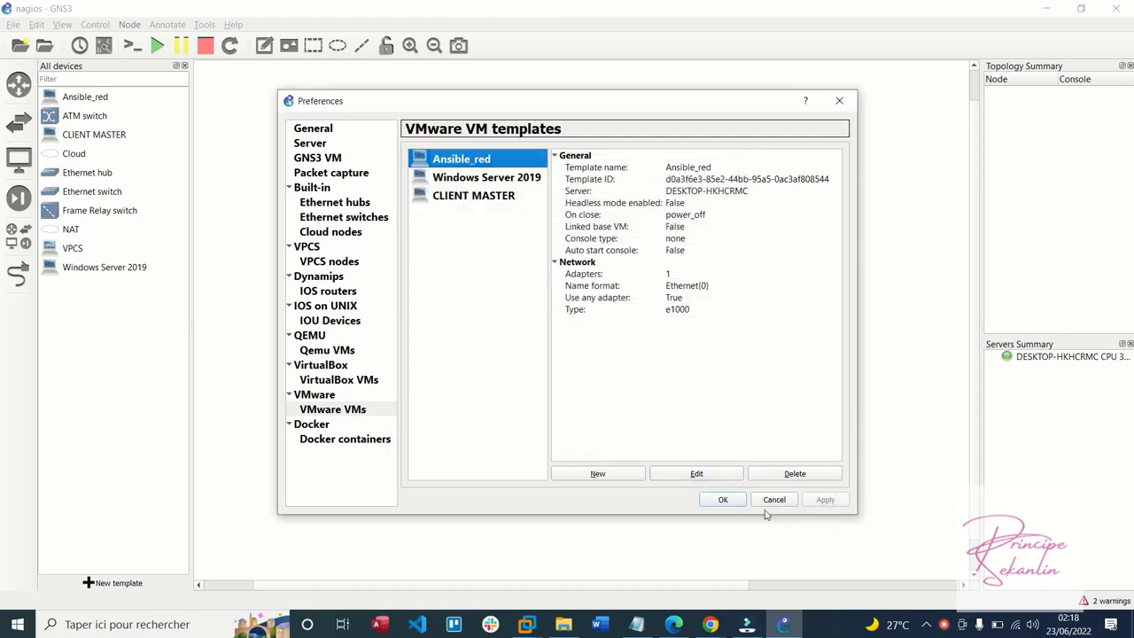
click(722, 500)
key(super+r)
text(cna)
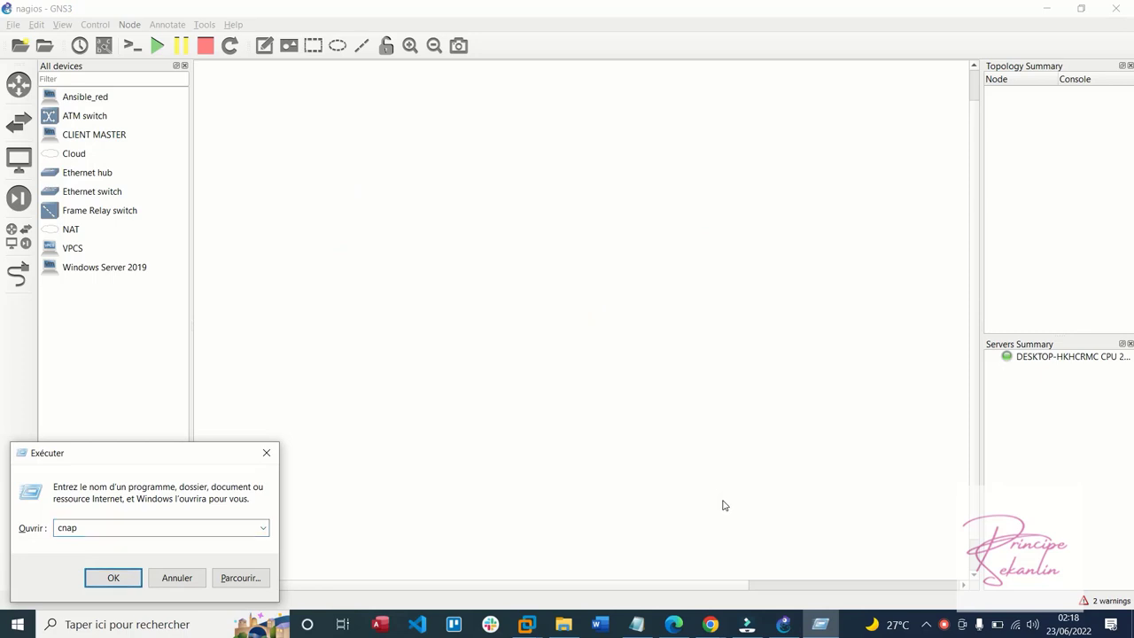
Run ncpa.cpl, check the seven adapters including VMnet1 and VMnet8, then close the window
double_click(94, 529)
text(n)
key(Down)
key(Return)
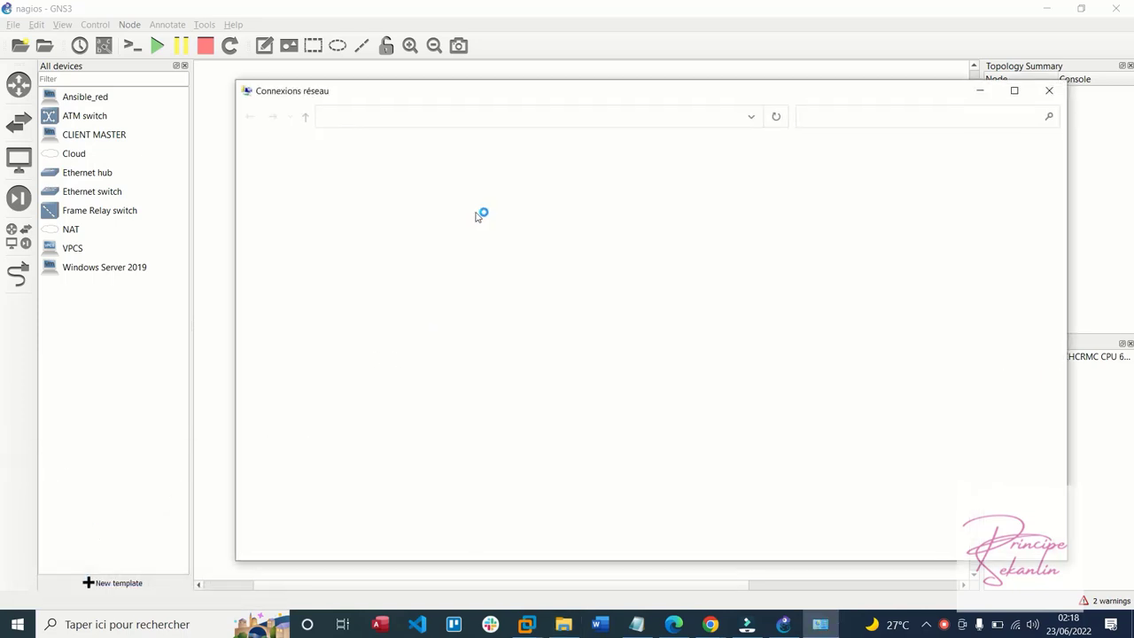
click(1049, 90)
click(37, 25)
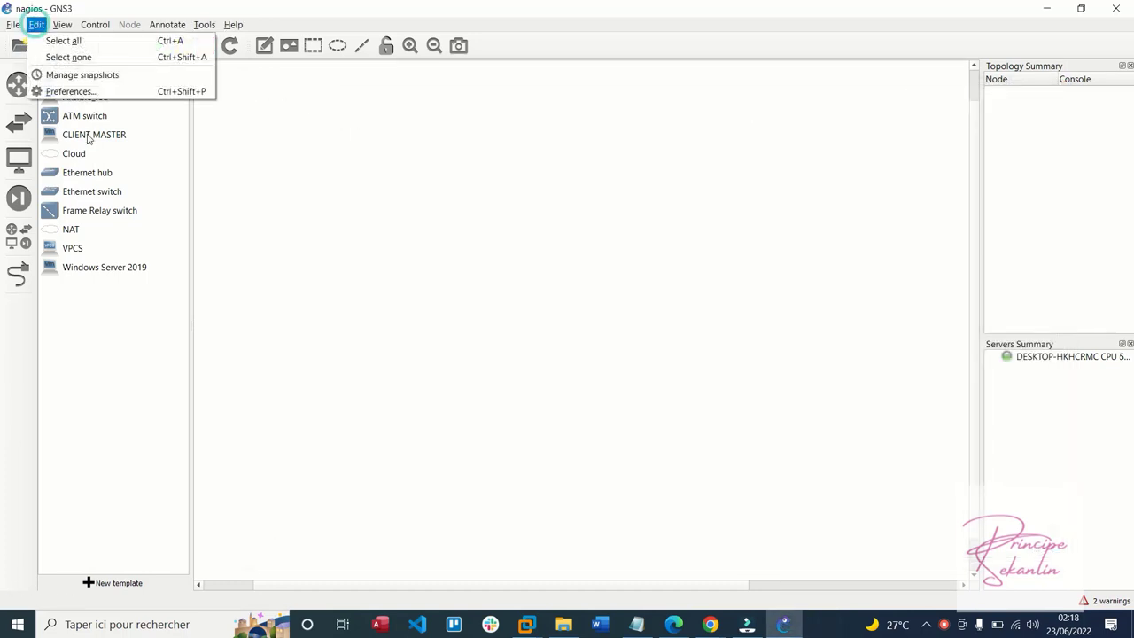
In VMware advanced preferences, configure managed host adapters vmnet2 to vmnet19
click(82, 92)
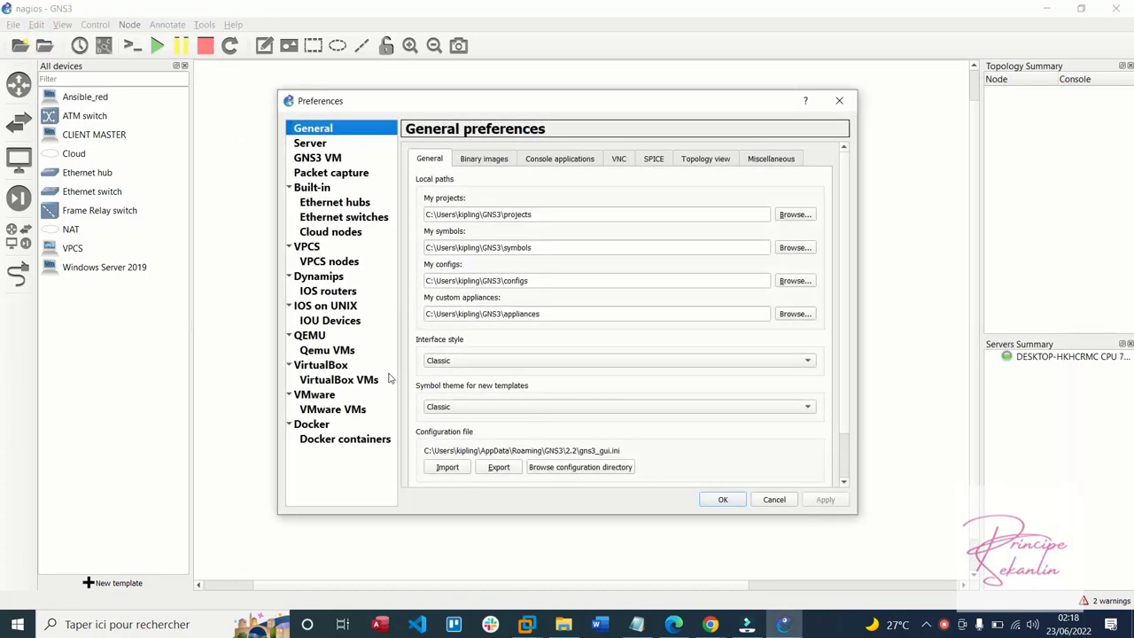
drag(322, 103, 300, 76)
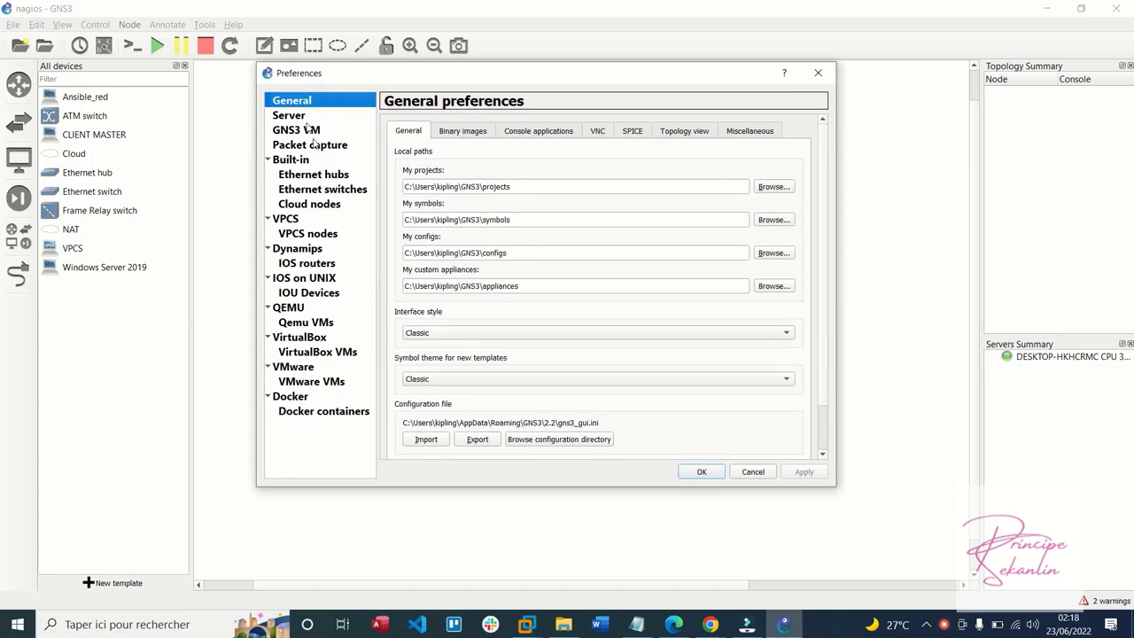
click(296, 369)
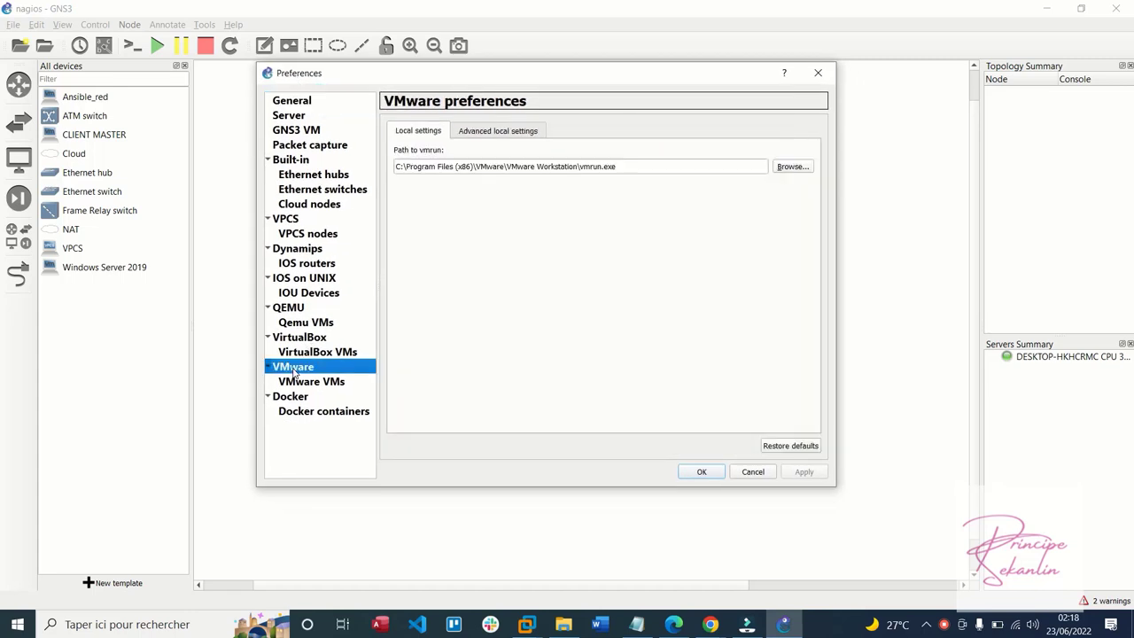
click(484, 131)
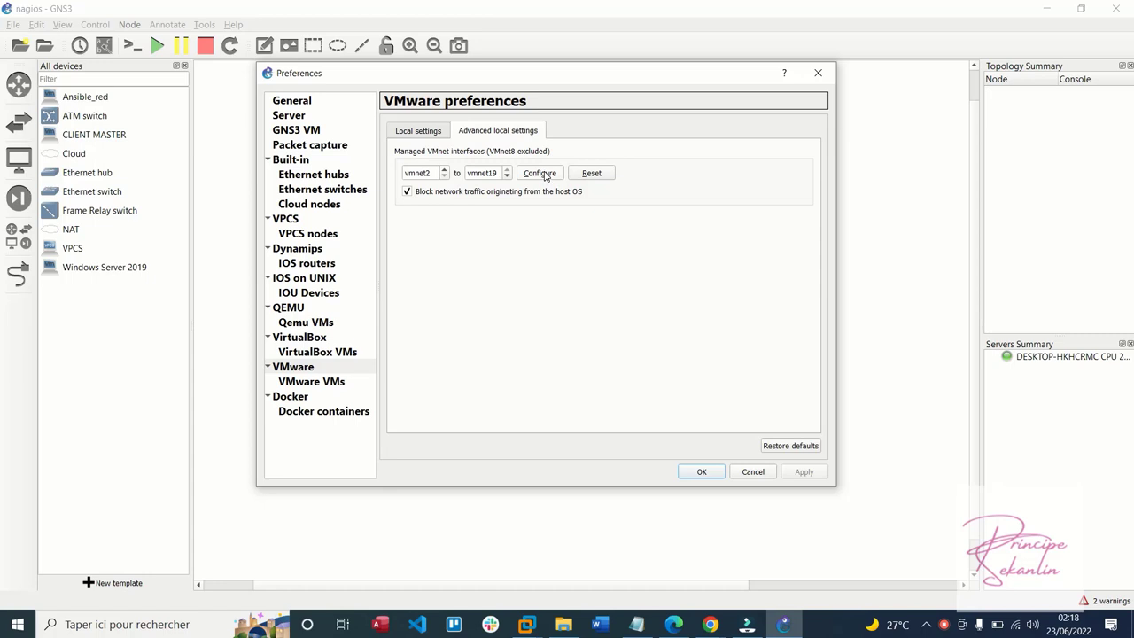
click(546, 175)
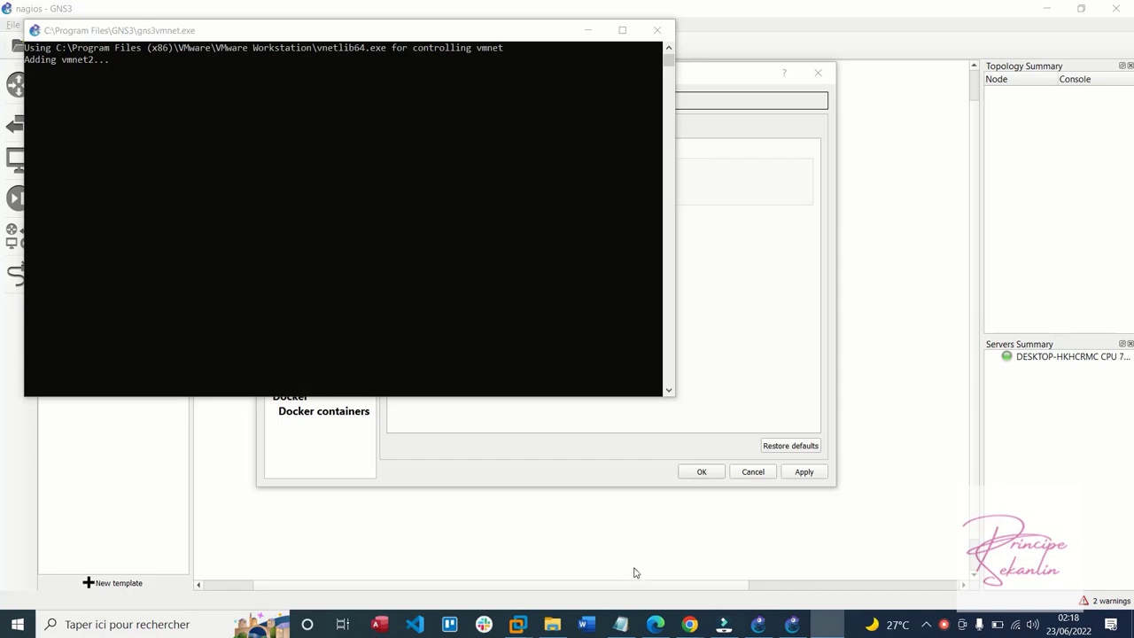
Return to GNS3 preferences while the adapters are created, then reopen the Run box
key(super+r)
key(Return)
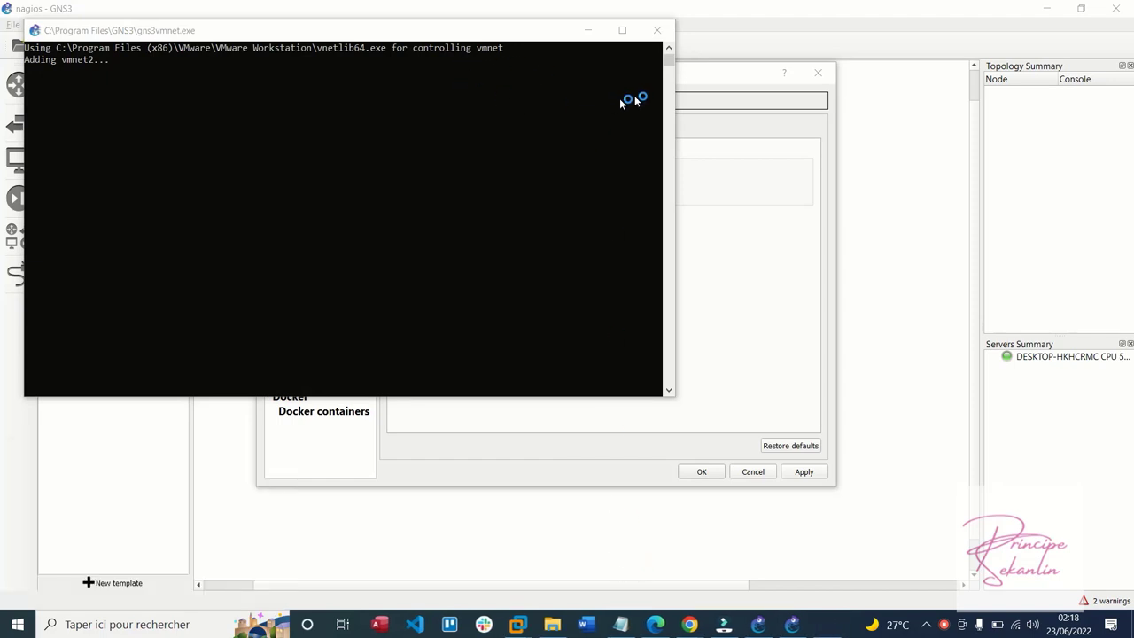
click(695, 88)
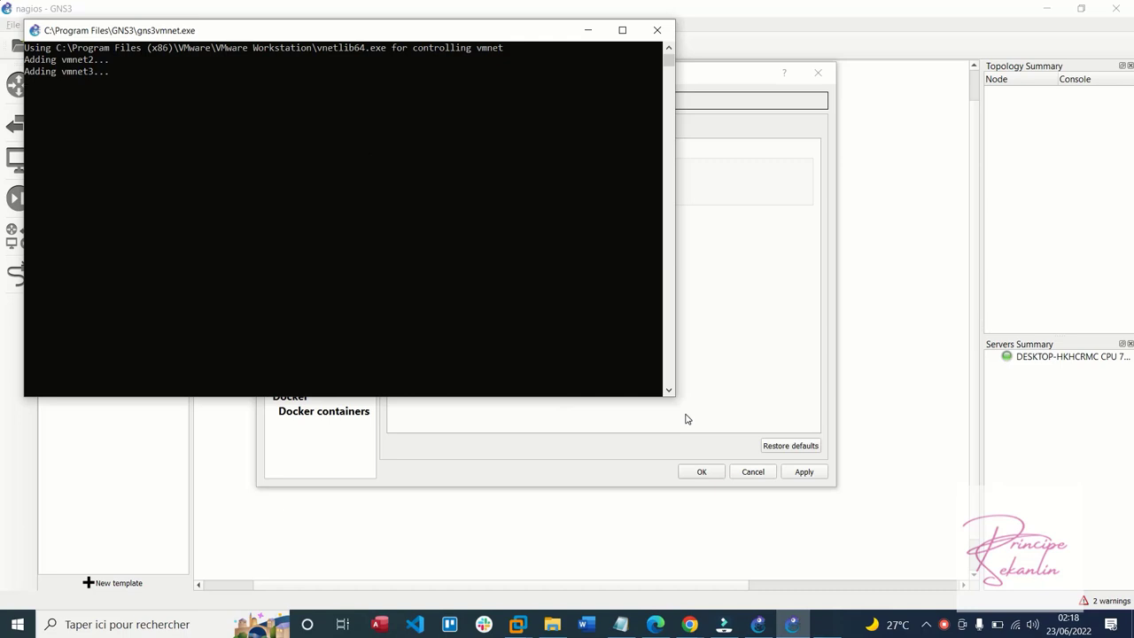
key(super+r)
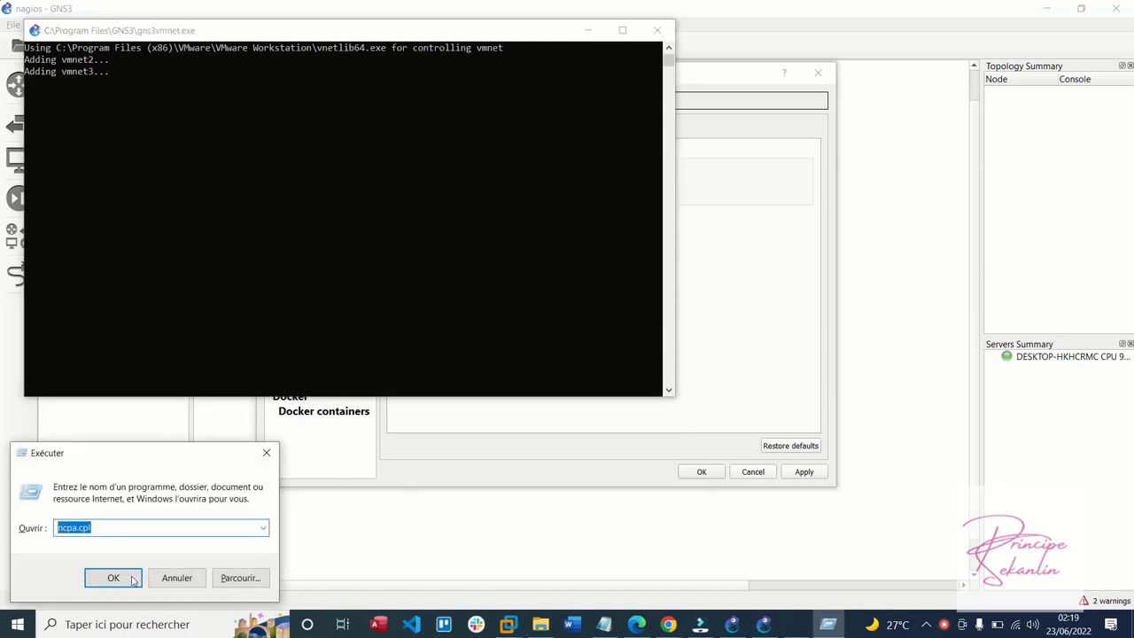
Open ncpa.cpl, inspect the new VMnet2, VMnet3 and VMnet4 adapters, then close it and apply
click(115, 581)
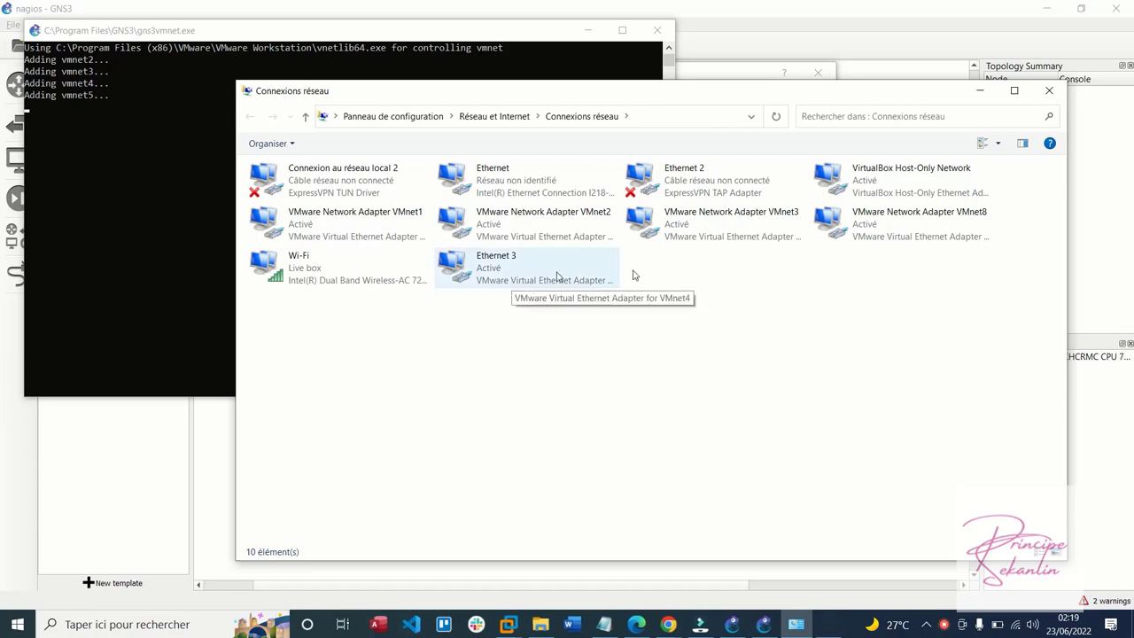
click(734, 232)
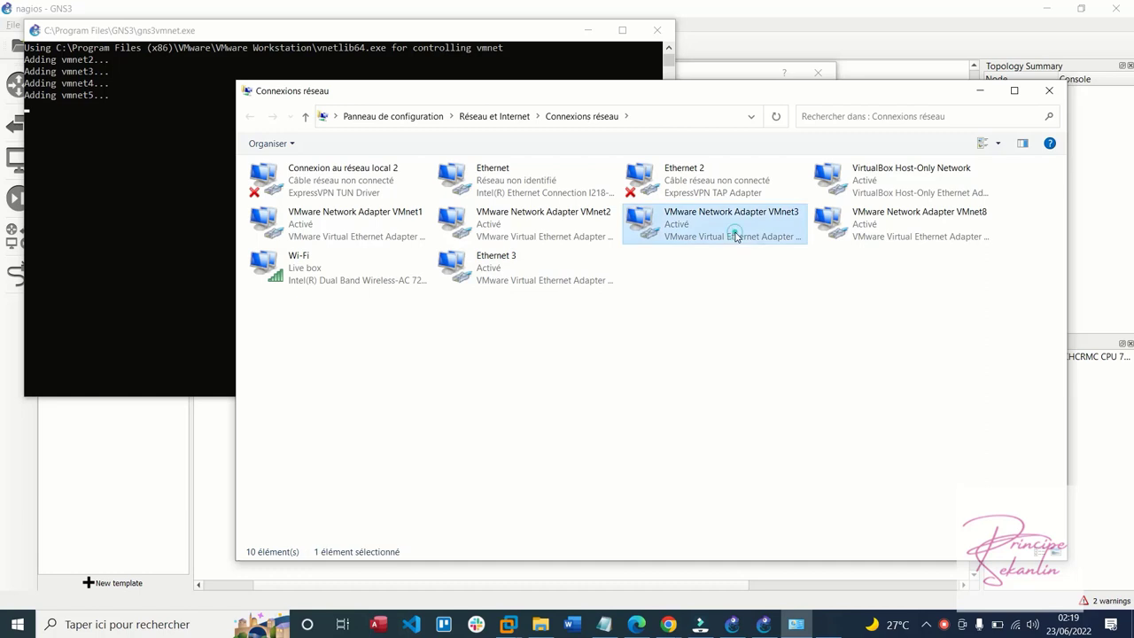
click(588, 238)
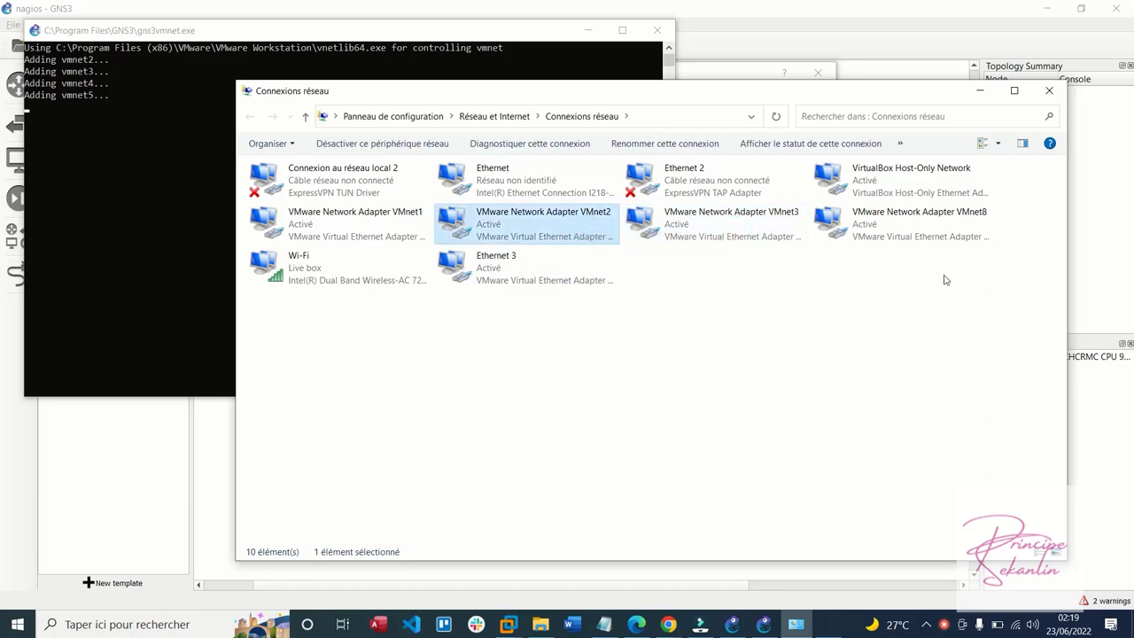
click(913, 241)
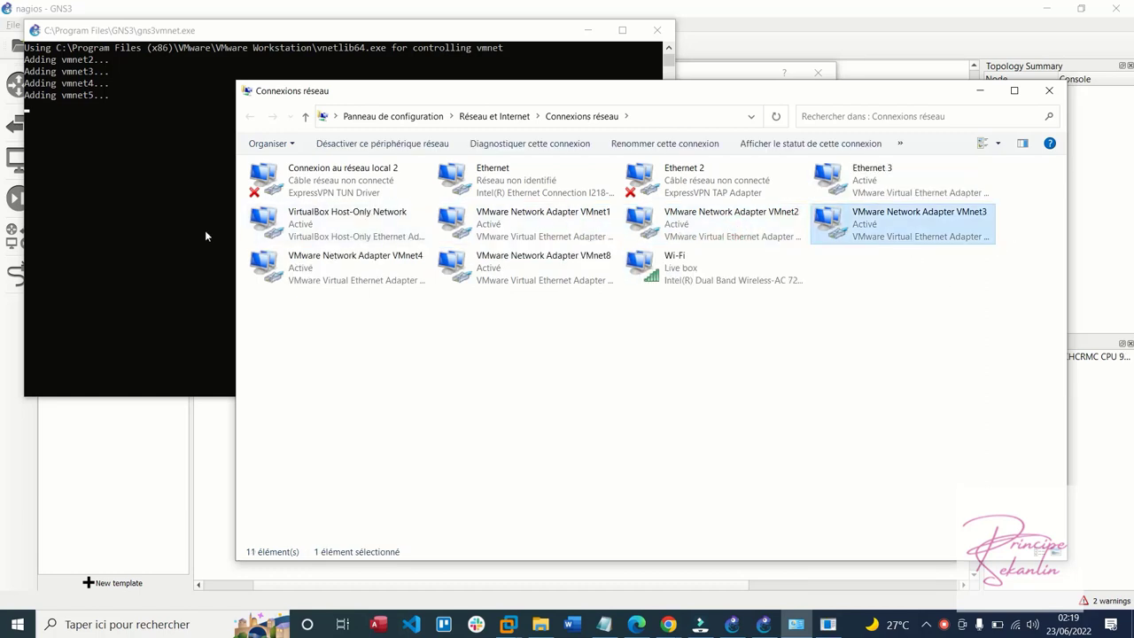
click(310, 257)
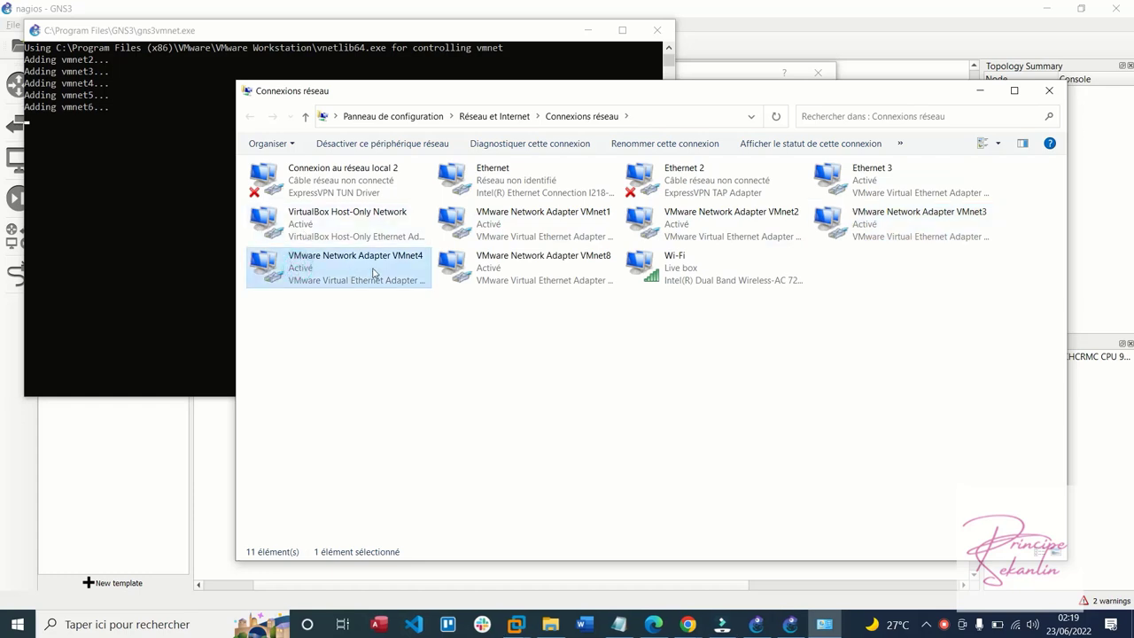
click(944, 626)
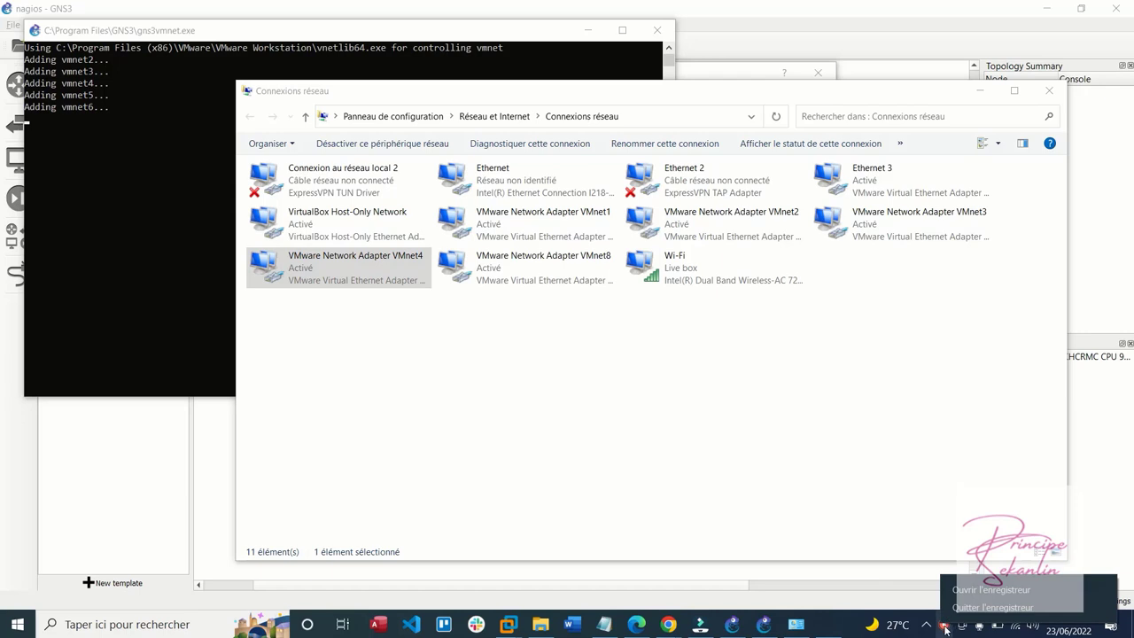
click(943, 625)
click(961, 588)
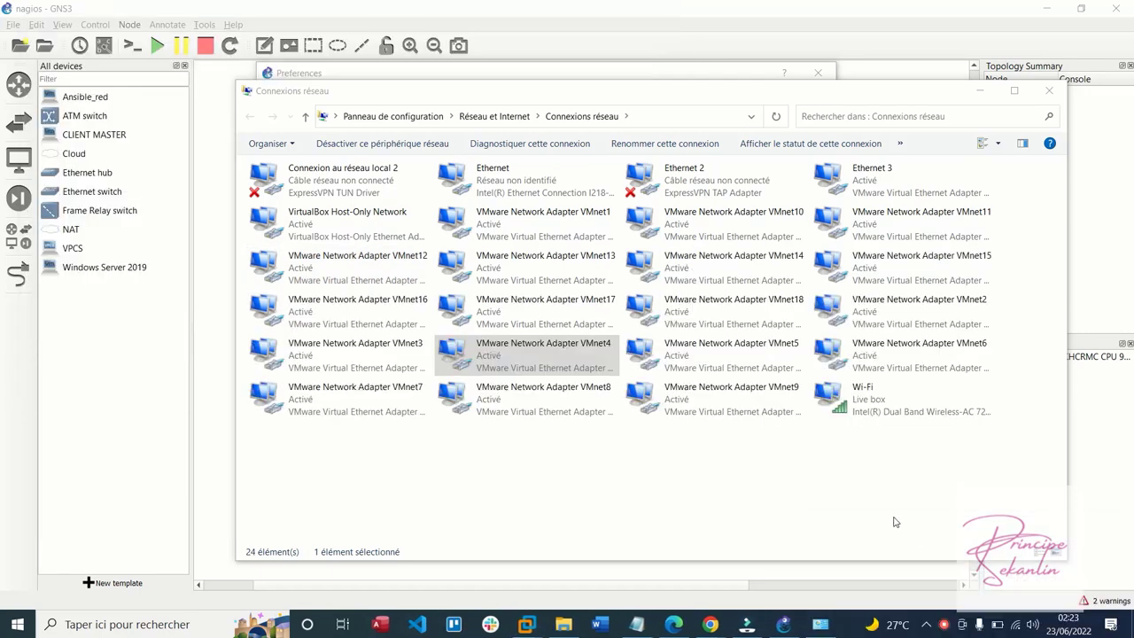
click(918, 515)
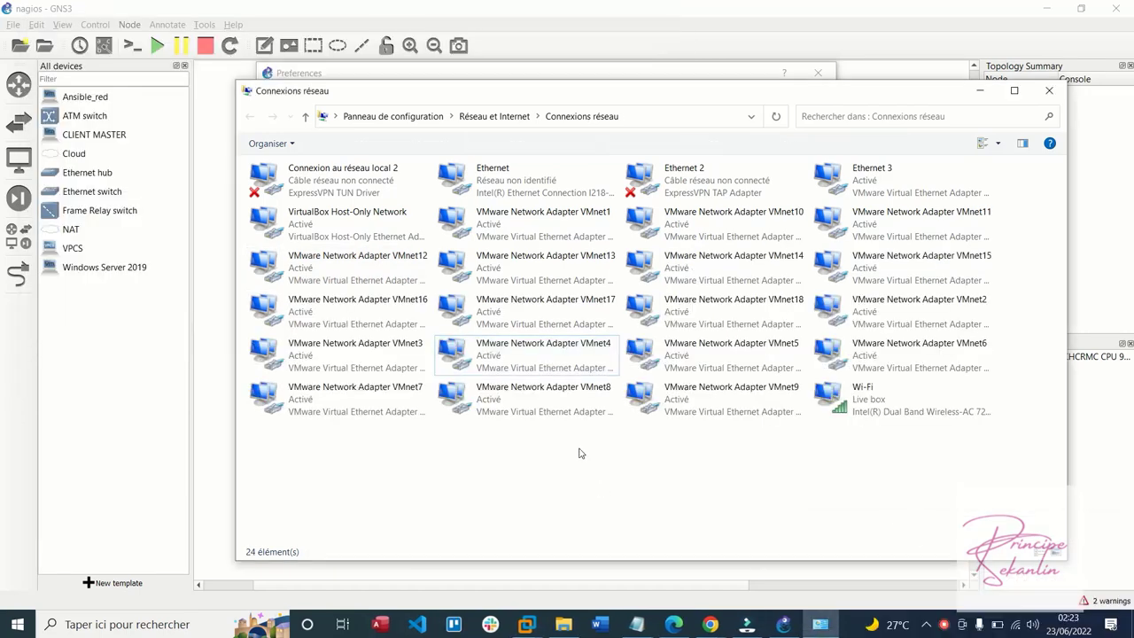
click(1049, 91)
click(802, 473)
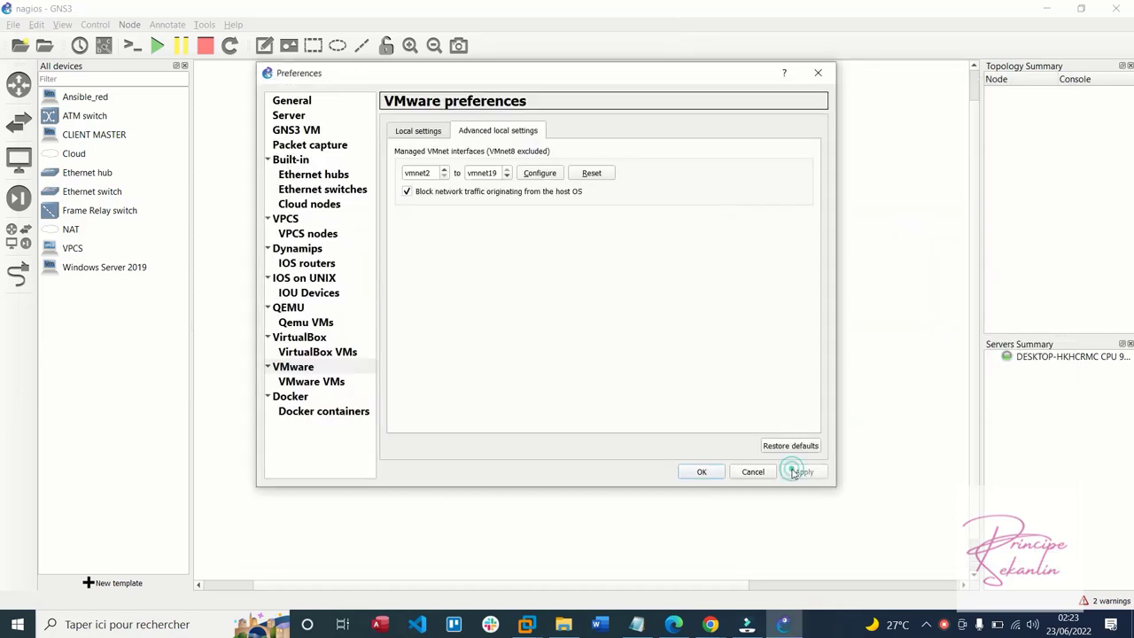
Close Preferences keeping the VMware changes and show the Routers device list
click(702, 473)
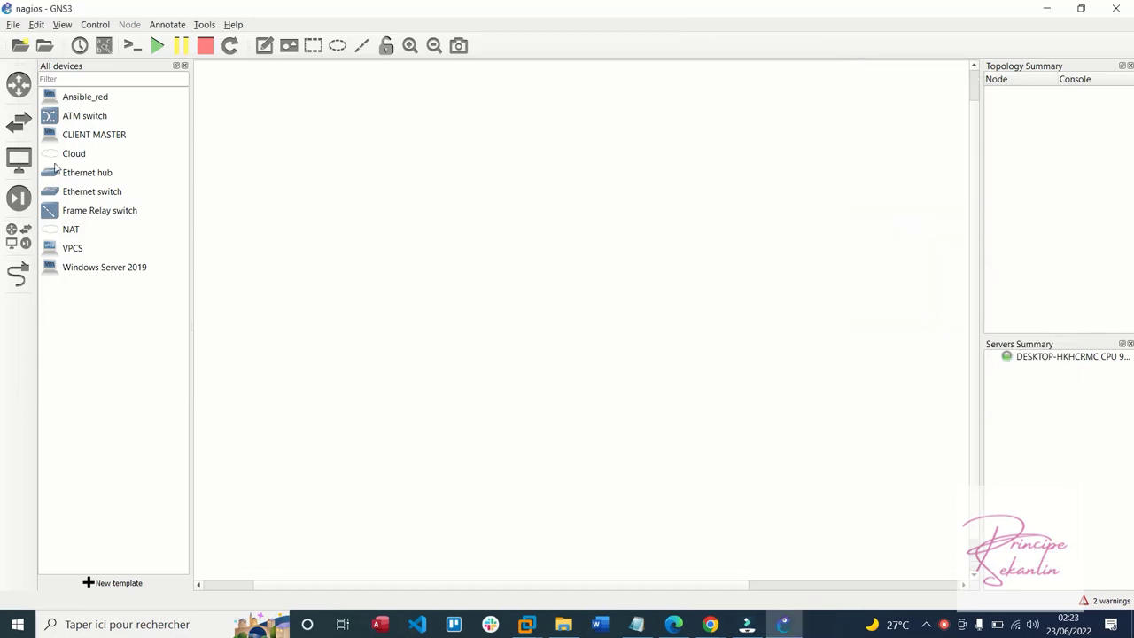
click(42, 26)
click(38, 299)
click(19, 85)
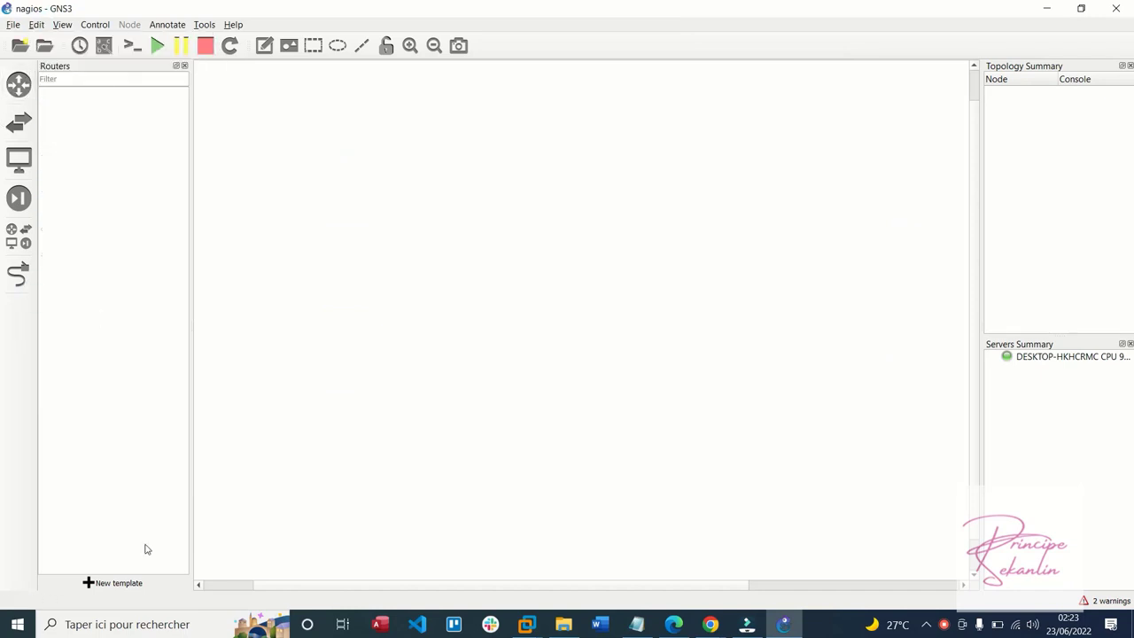
Start a new device template and choose to import an appliance file
click(120, 589)
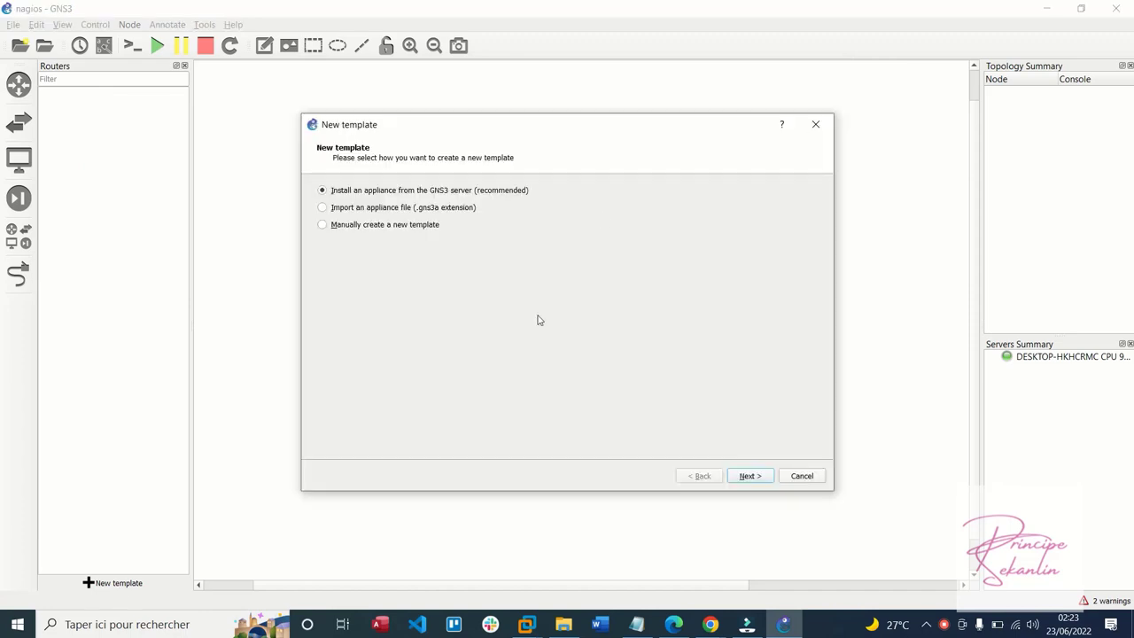
click(549, 626)
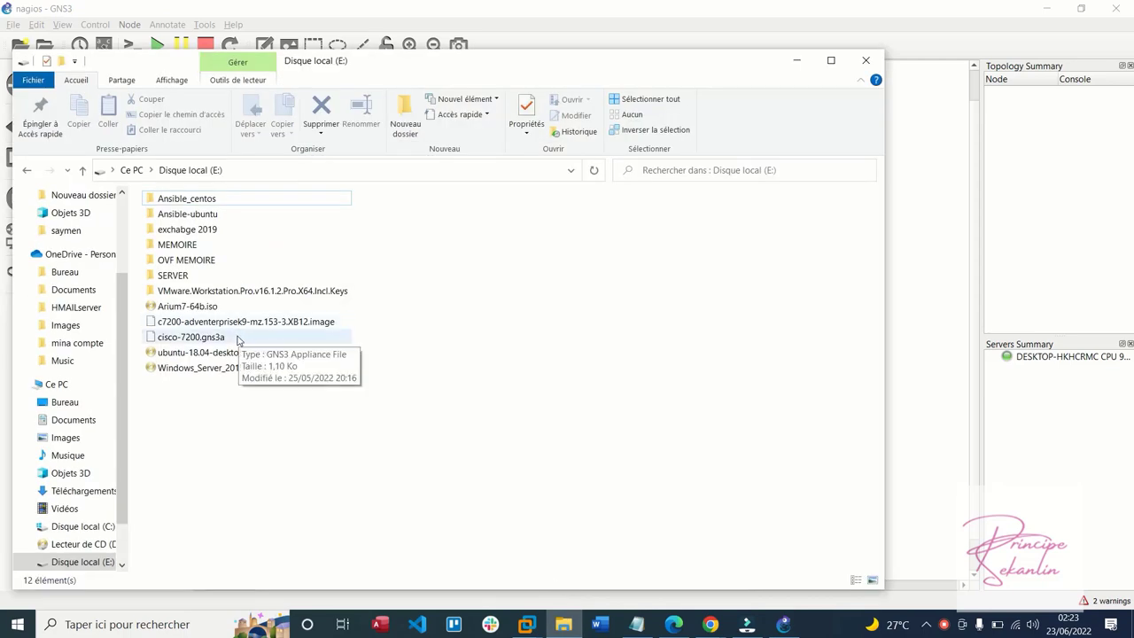
click(726, 25)
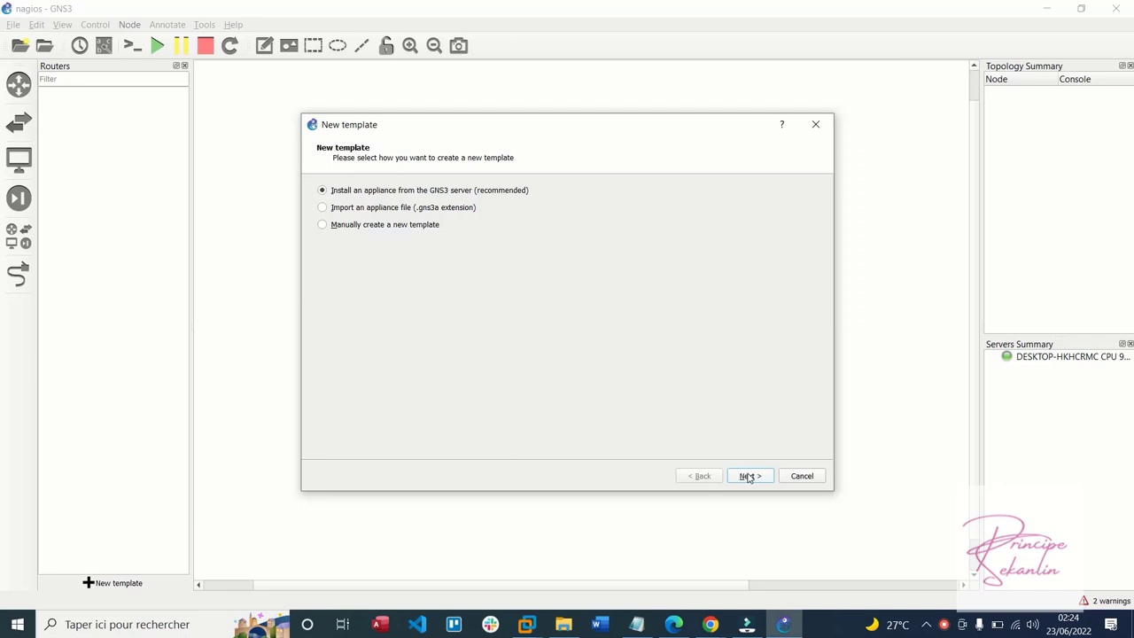
click(749, 477)
click(699, 477)
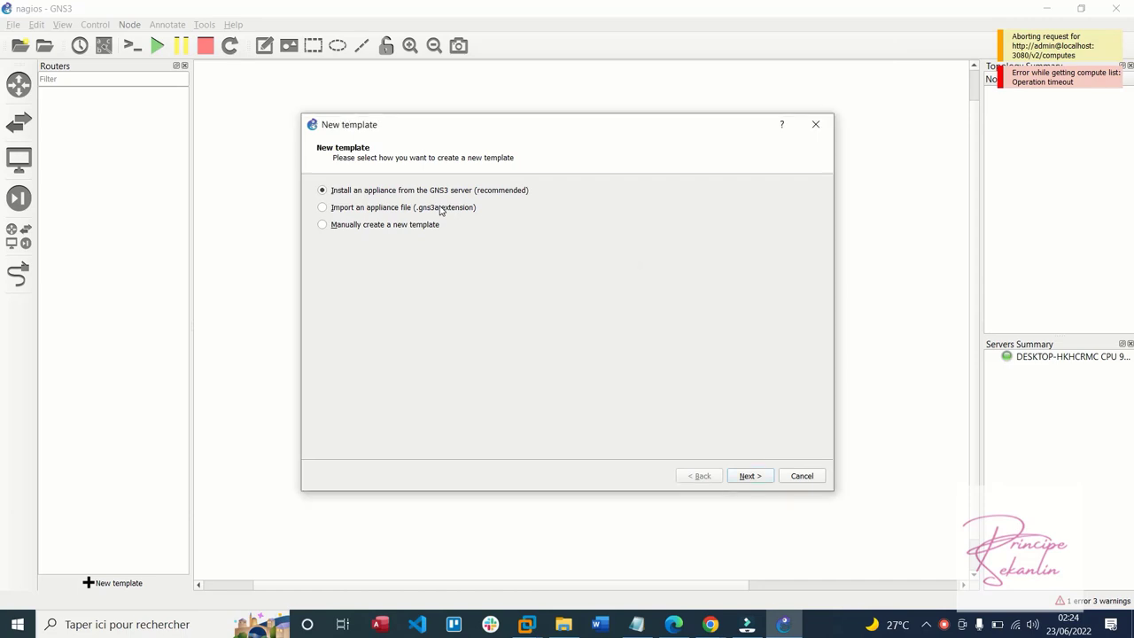
click(746, 475)
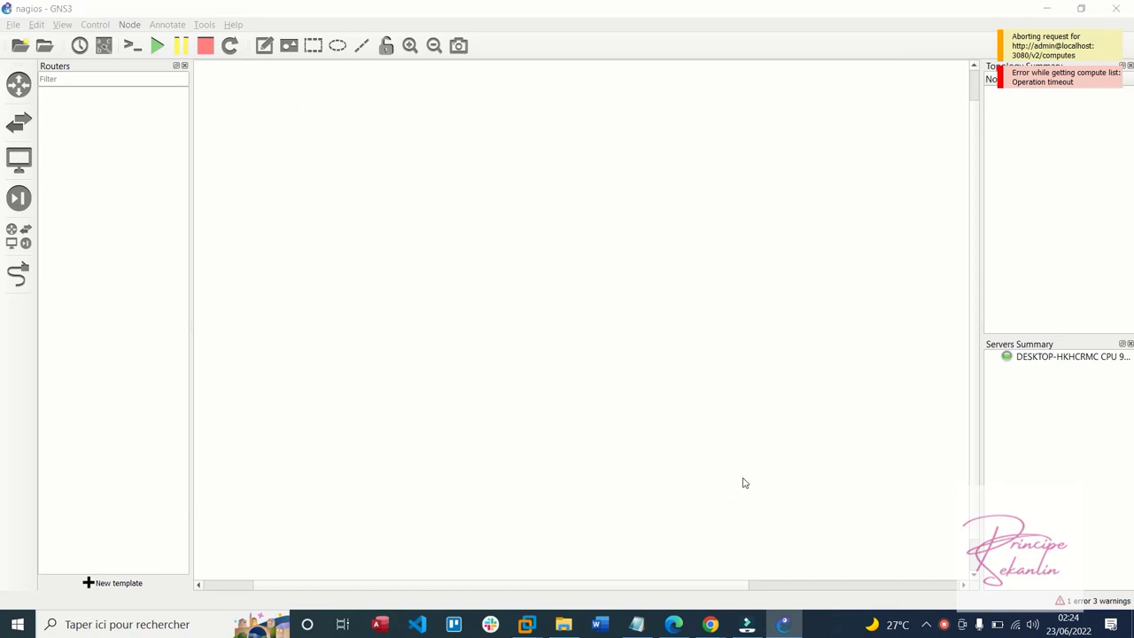
Open the cisco-7200.gns3a appliance file from drive E:
scroll(80, 266, down, 1)
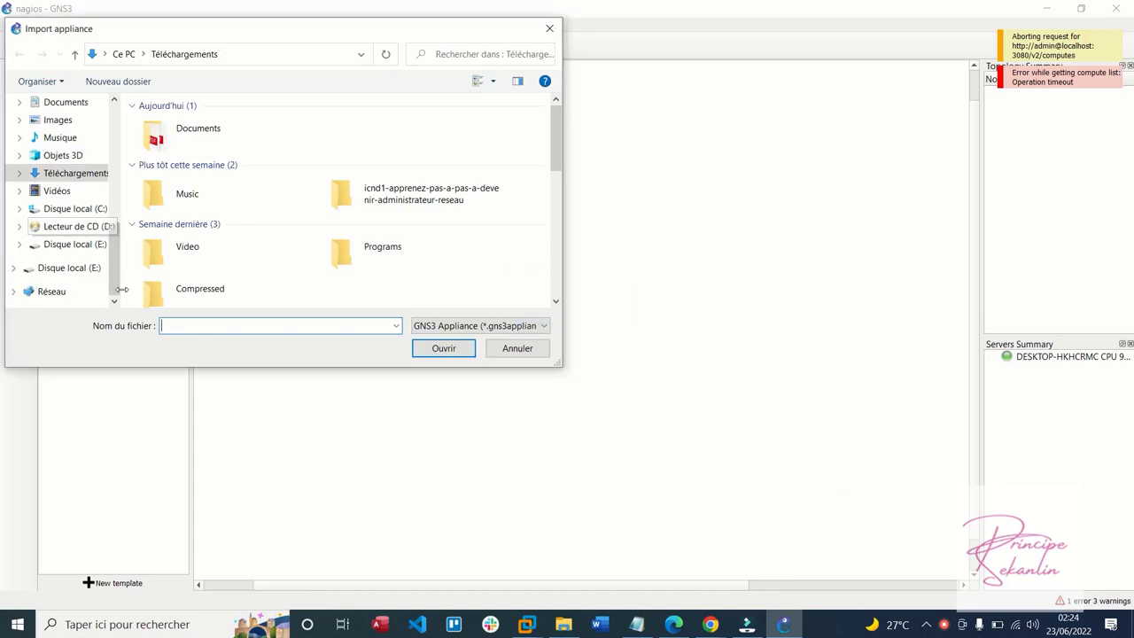
click(80, 269)
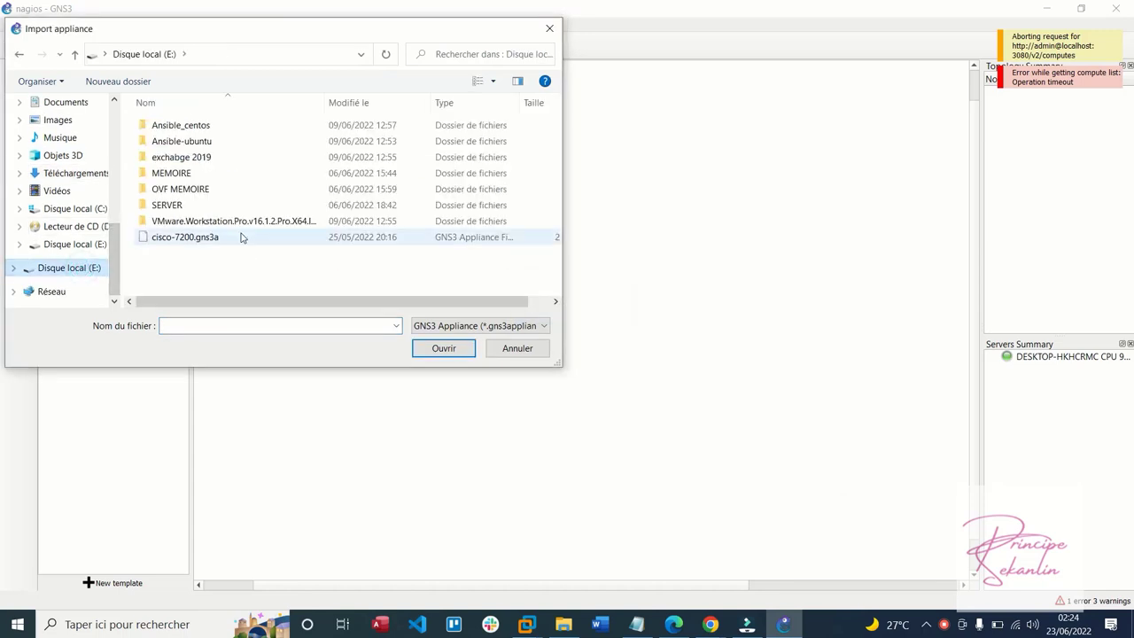
double_click(186, 237)
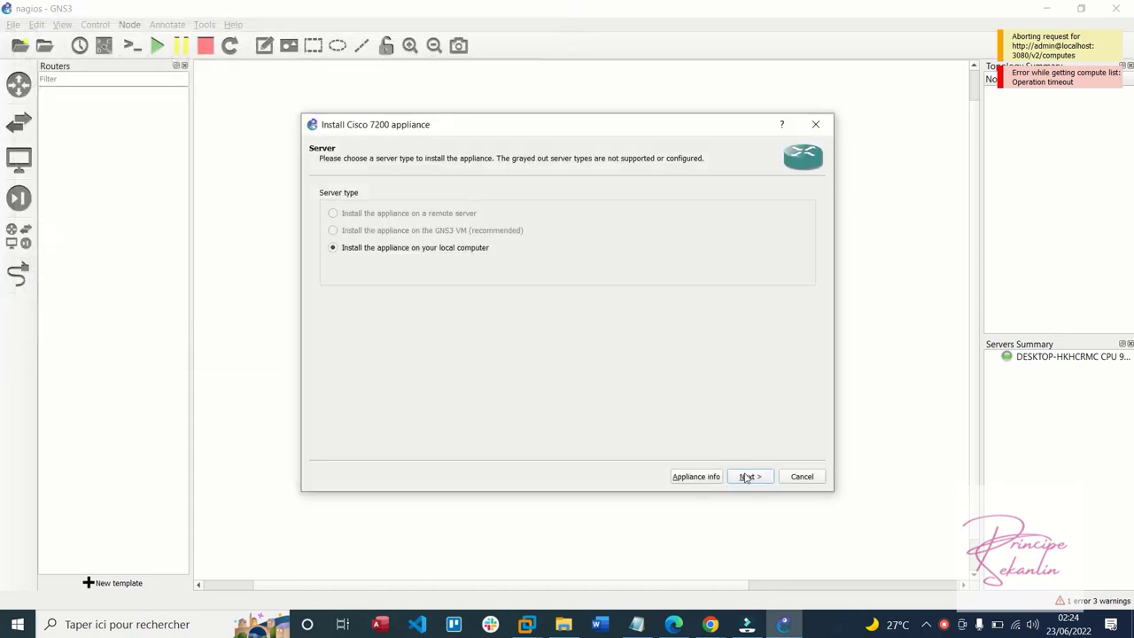
Step through the Cisco 7200 appliance wizard, review its information, and cancel the install
click(746, 477)
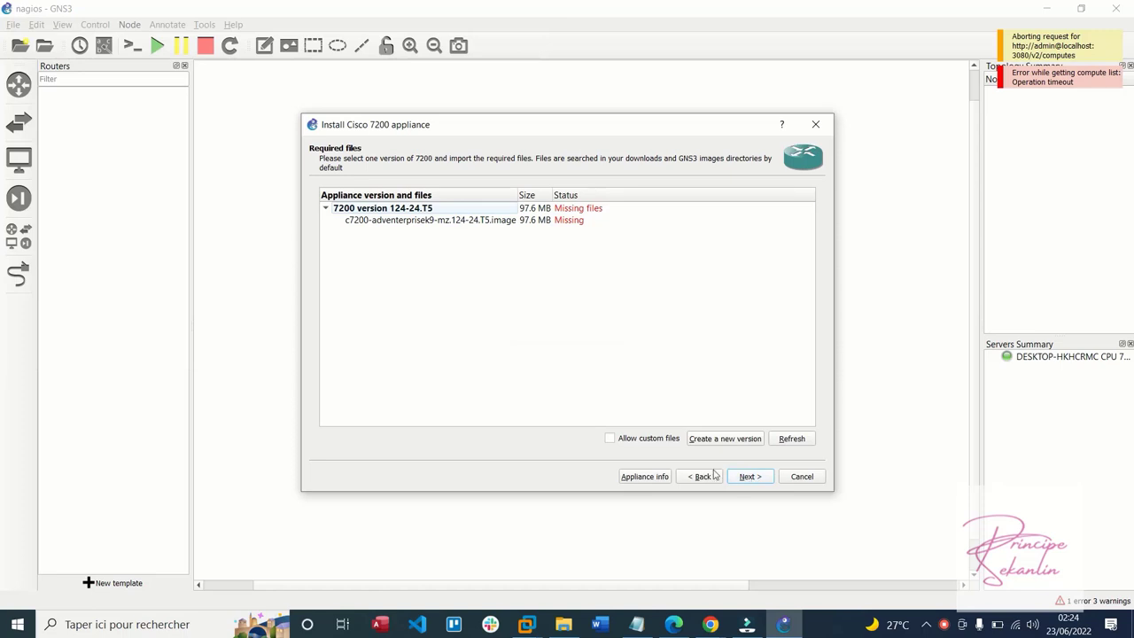
click(703, 477)
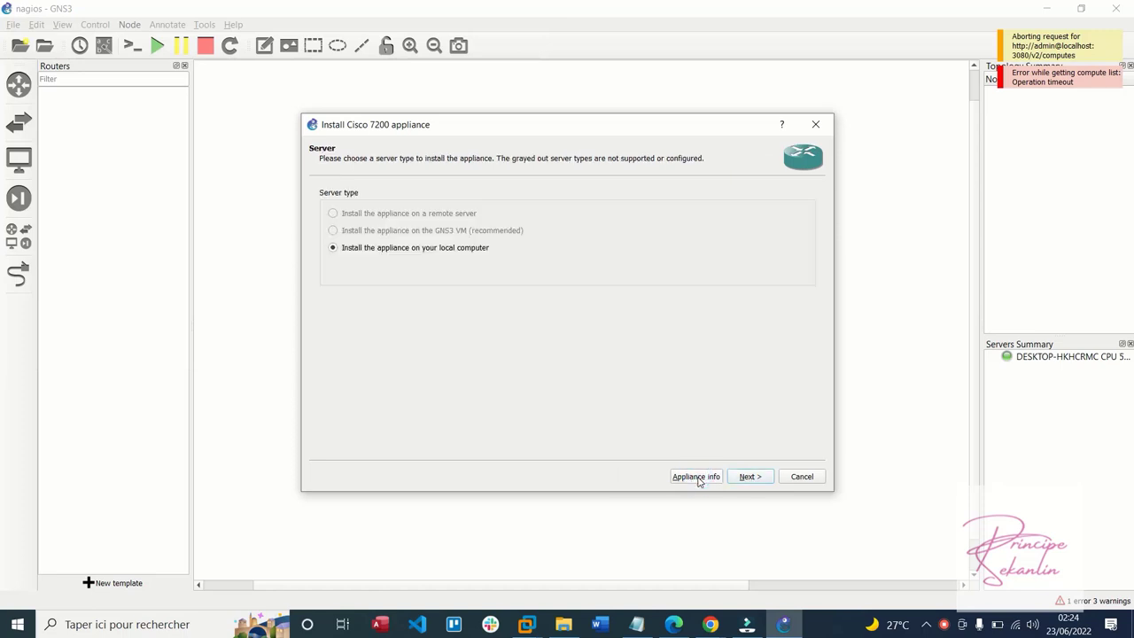
click(742, 481)
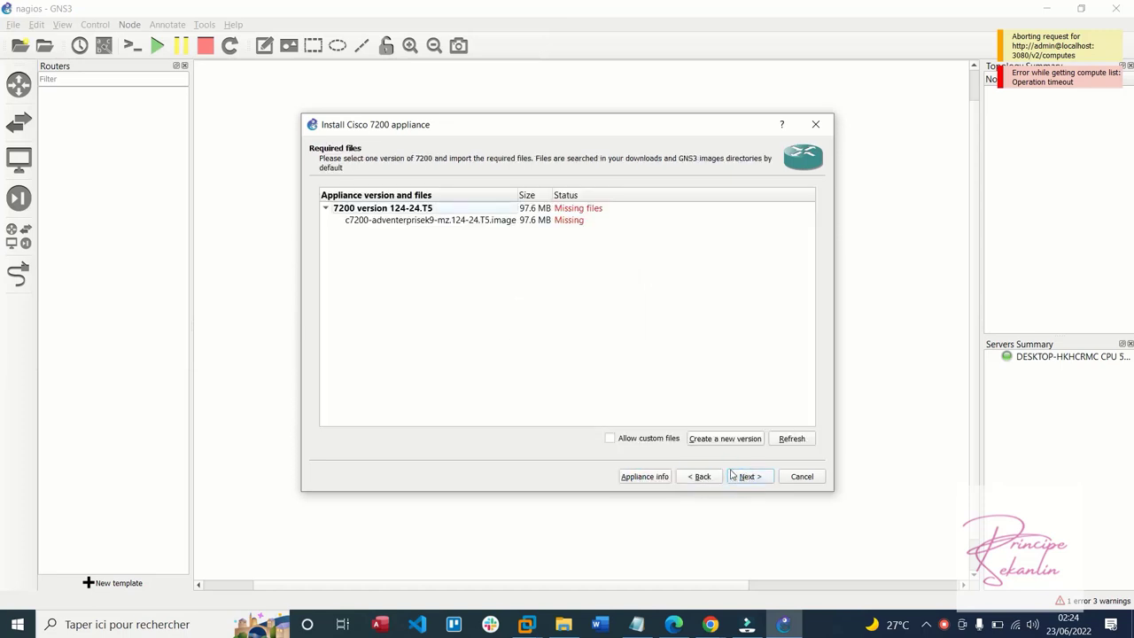
click(701, 477)
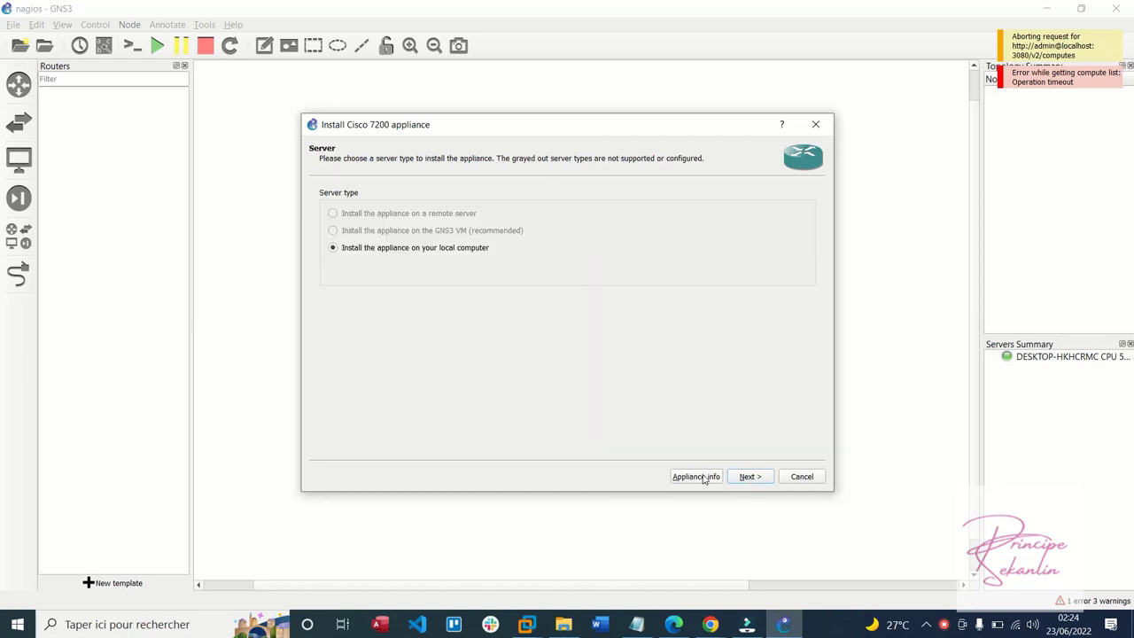
click(699, 477)
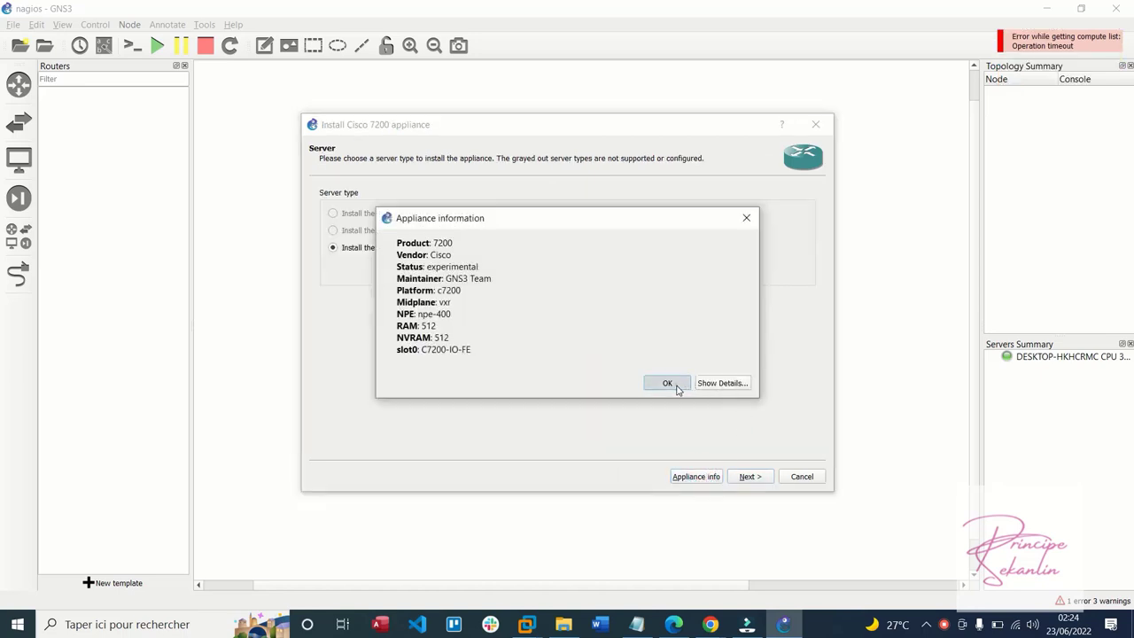
click(676, 385)
click(801, 477)
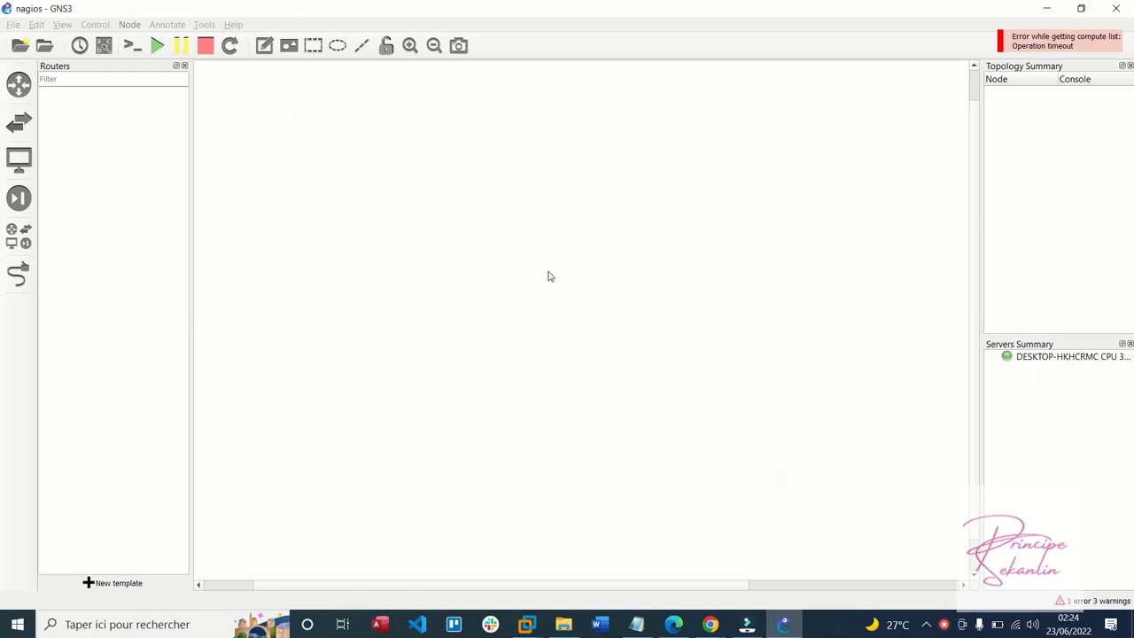
click(36, 24)
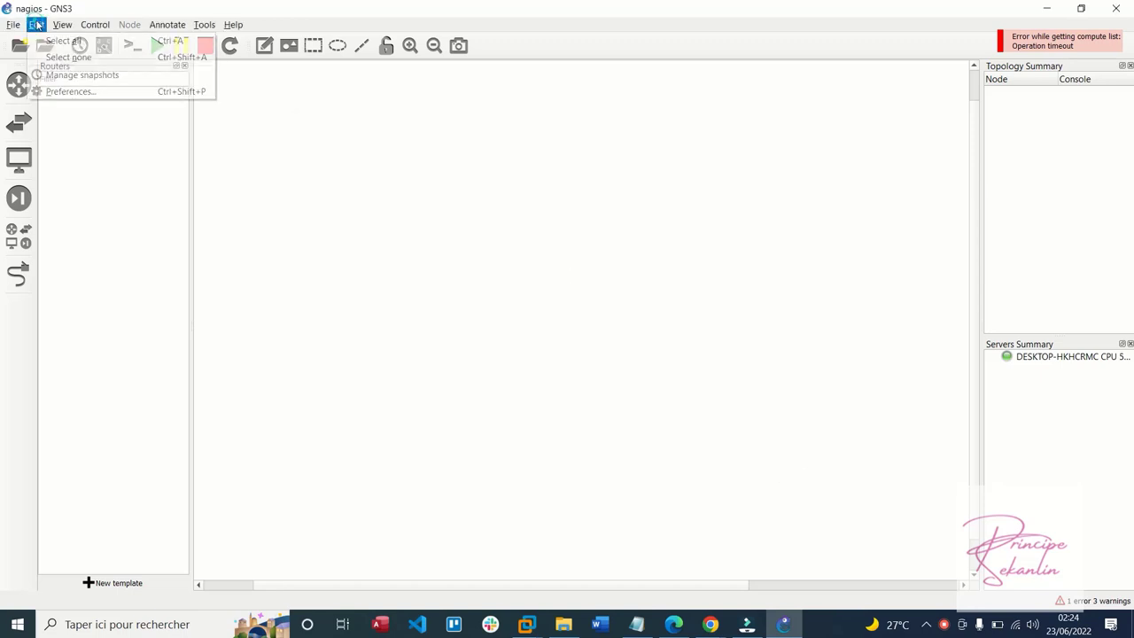
Start a new IOS router template in Preferences, then cancel and discard the changes
click(55, 95)
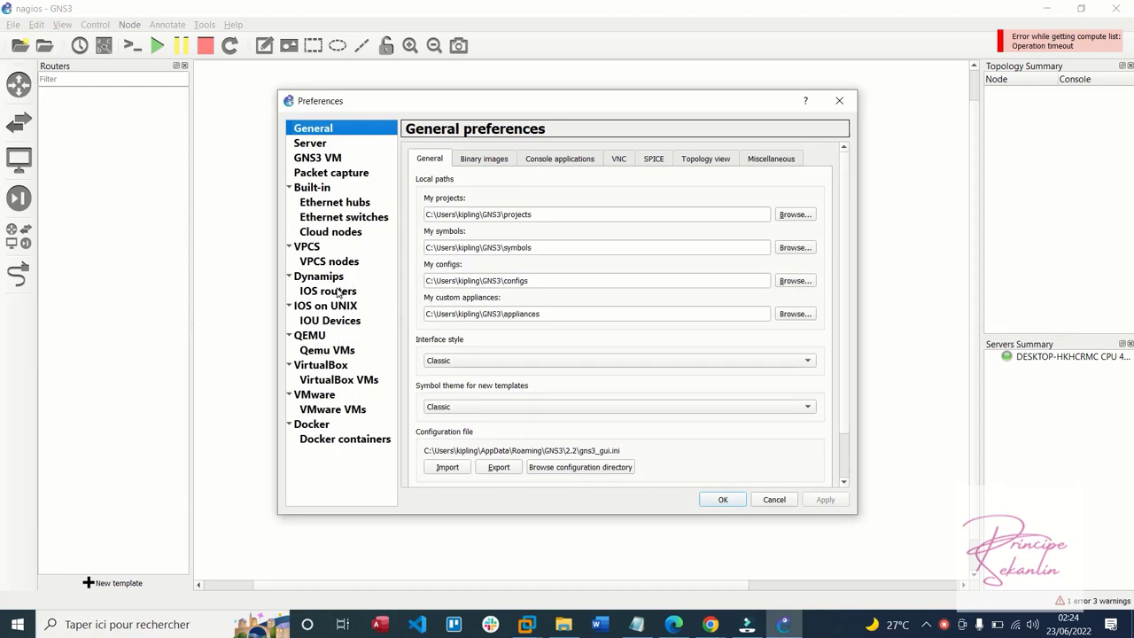
click(337, 293)
click(541, 473)
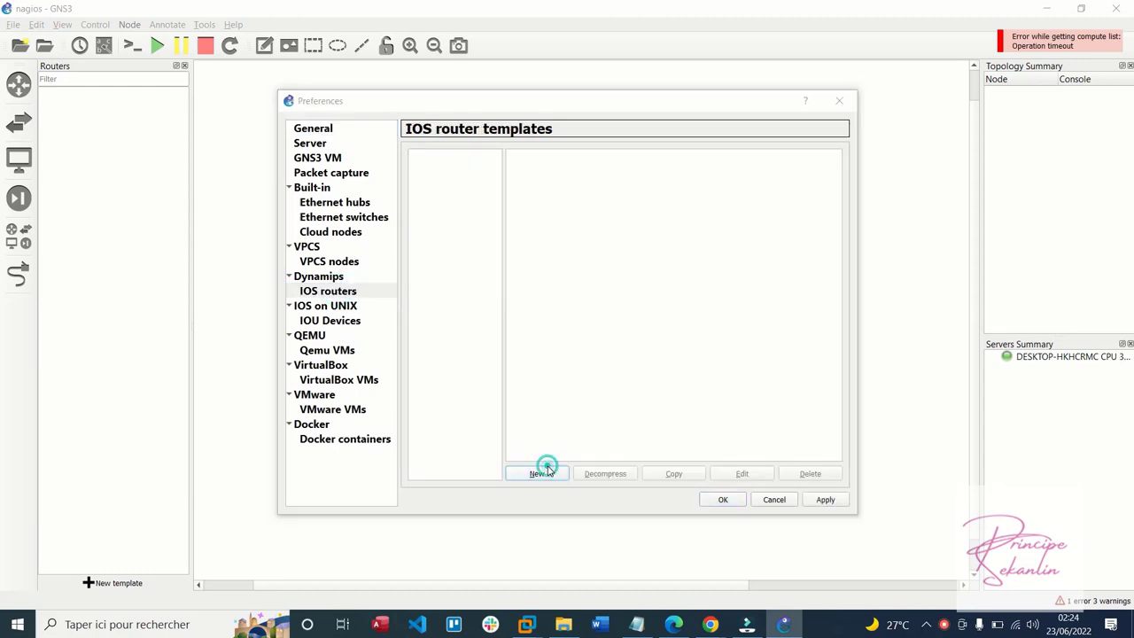
click(729, 432)
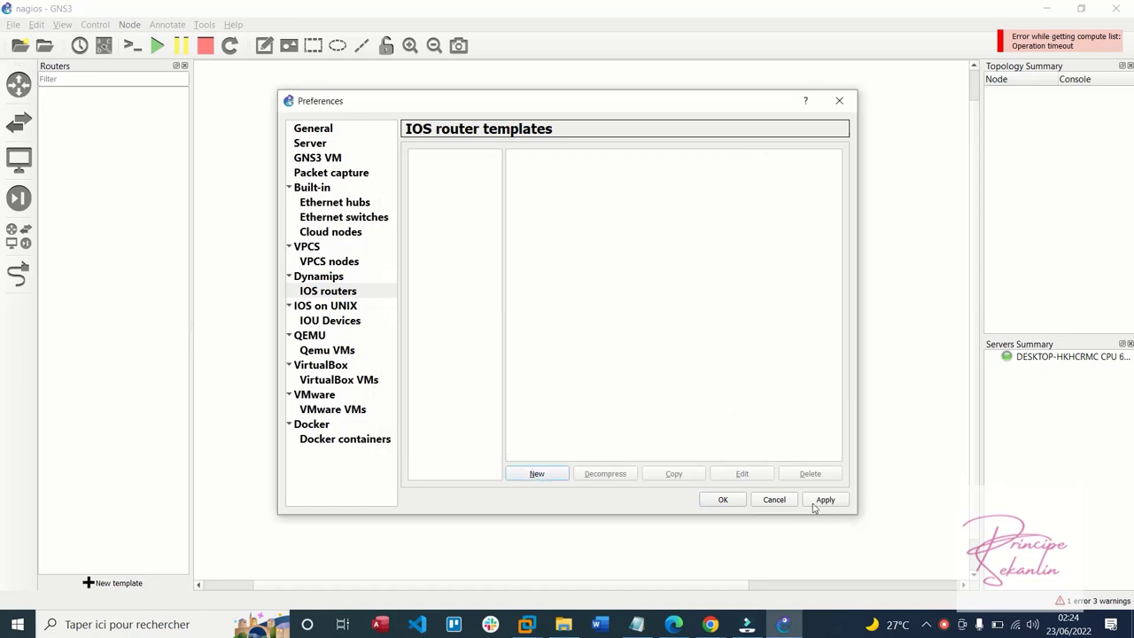
click(774, 499)
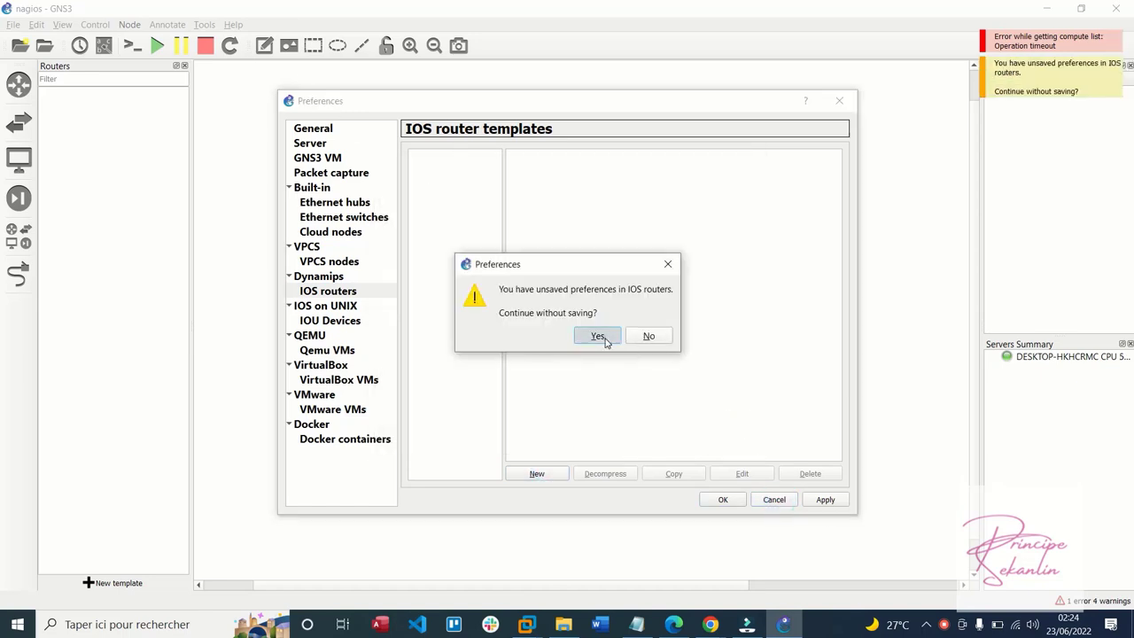
click(597, 336)
Reopen Preferences on the empty IOS routers page
click(36, 25)
click(76, 91)
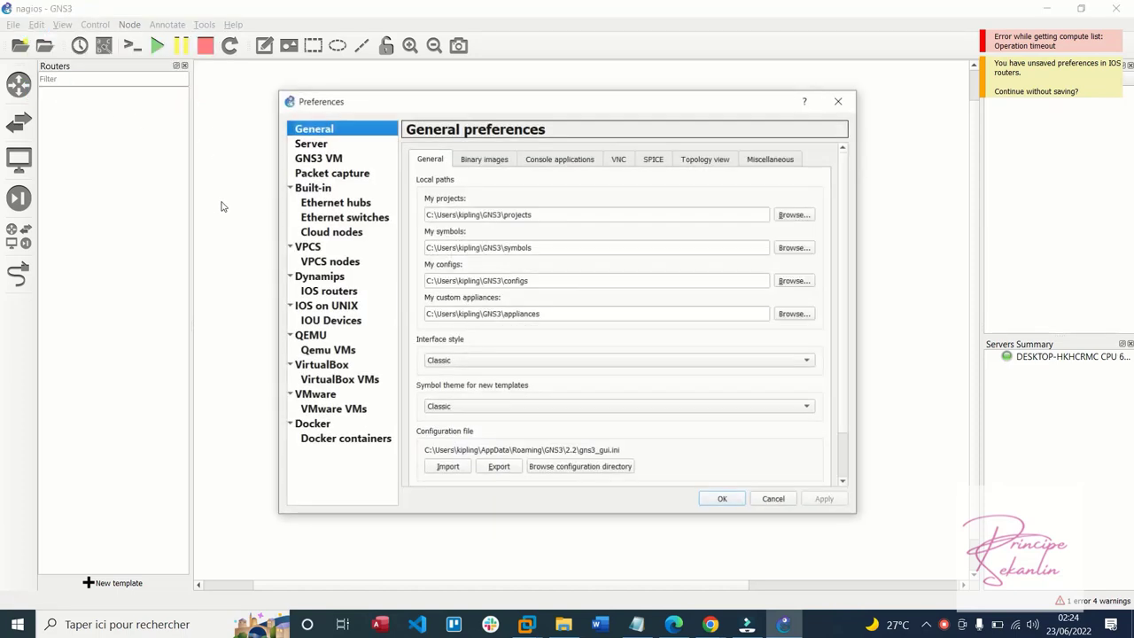
click(328, 292)
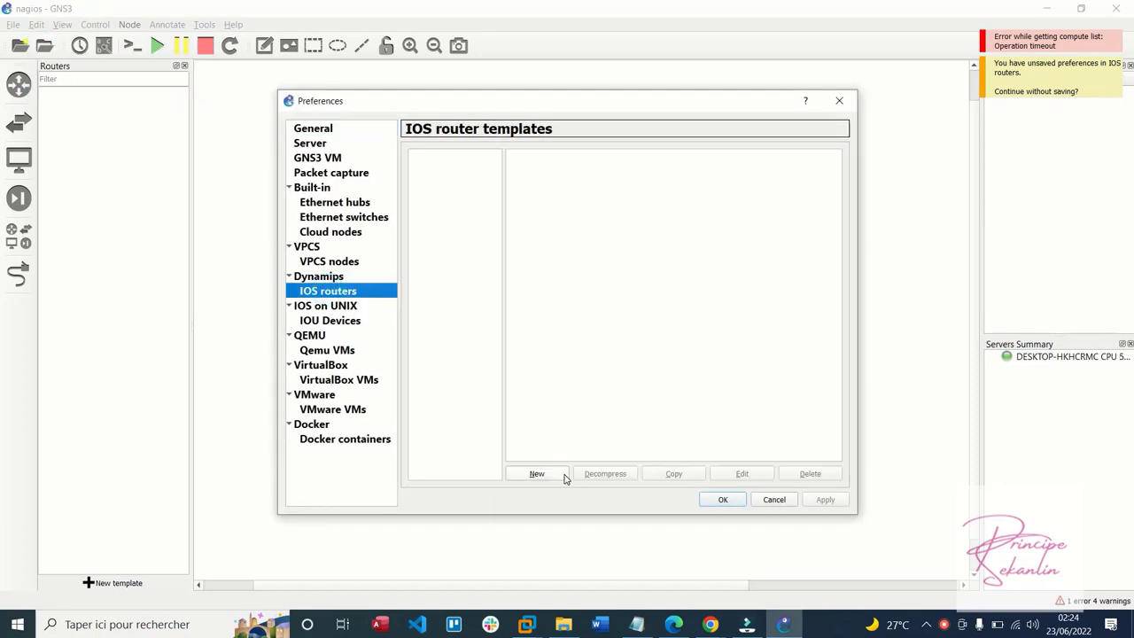
Start a new IOS router template from the c7200 adventerprise image on drive E:, copying it to the images folder
click(538, 474)
click(716, 261)
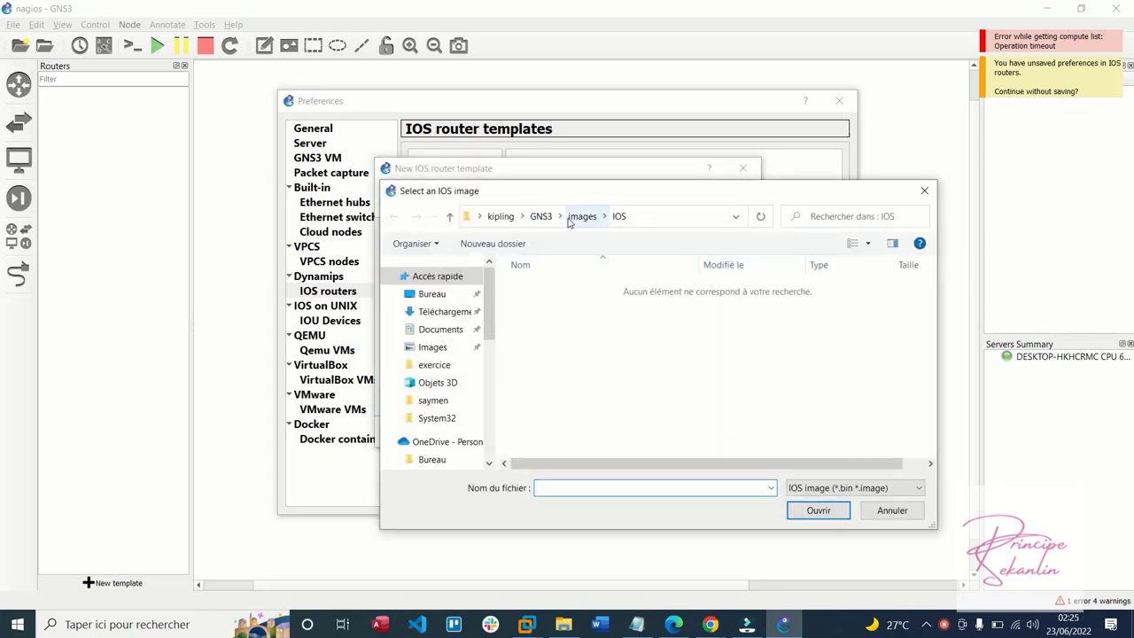
scroll(439, 406, down, 10)
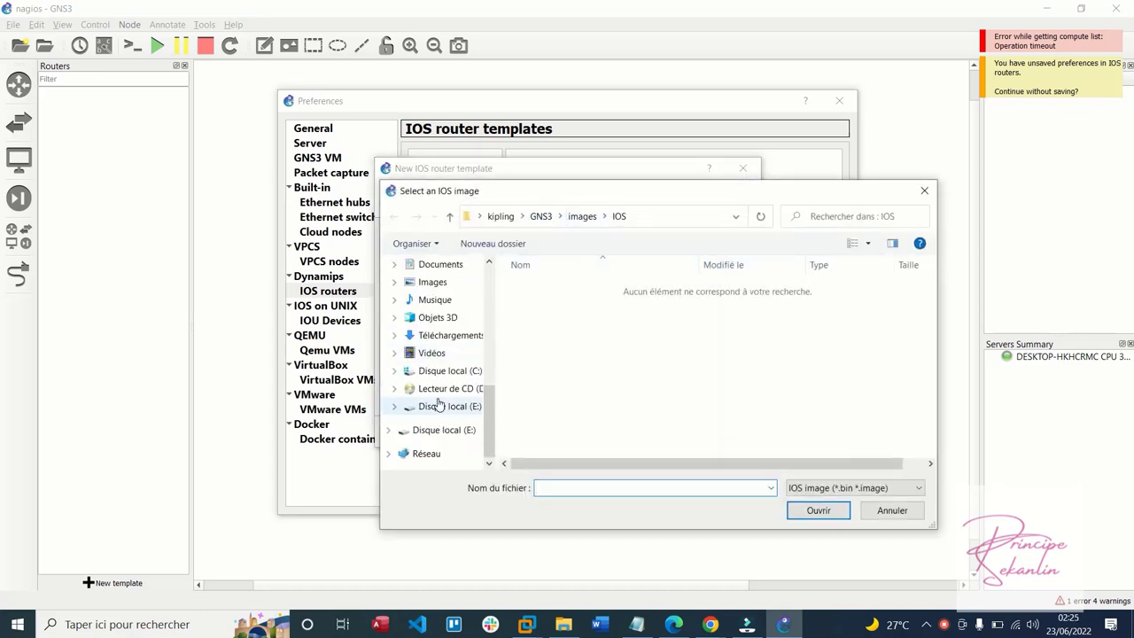
click(439, 406)
double_click(562, 400)
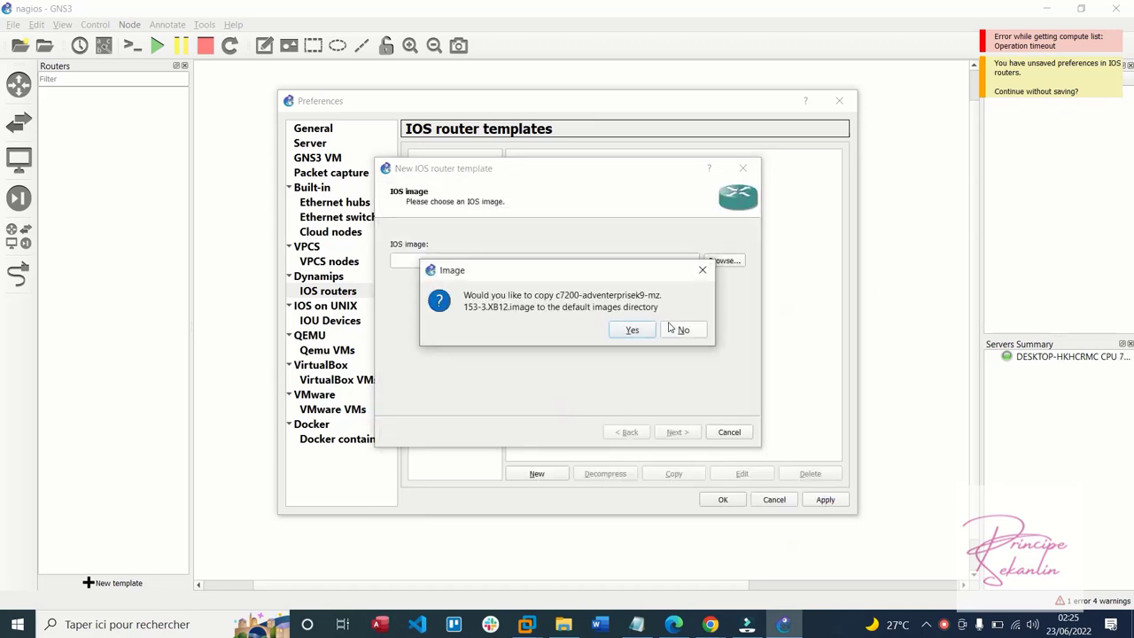
click(643, 332)
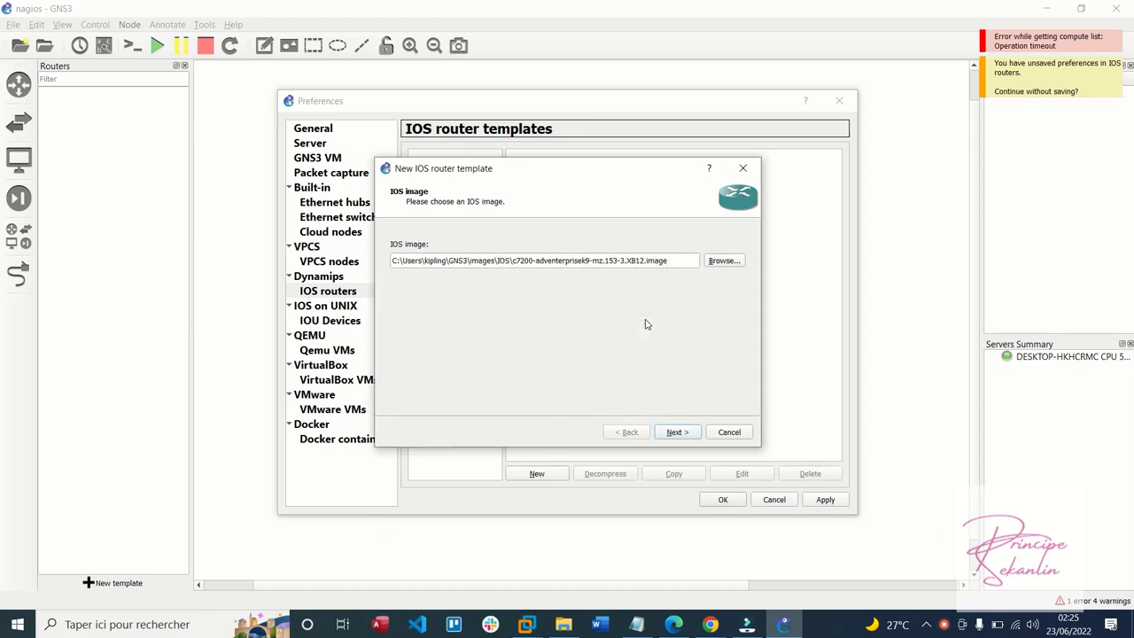
Name the router c7200, fit PA-4T+ in slot 1 and PA-8T in slot 2, and finish
click(683, 434)
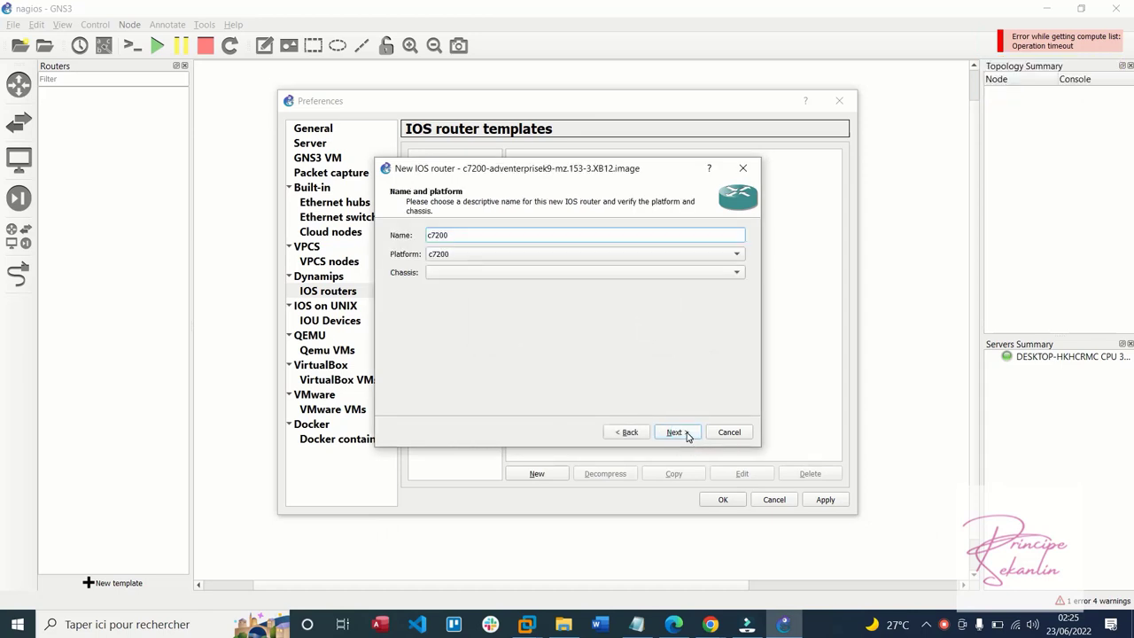
click(676, 432)
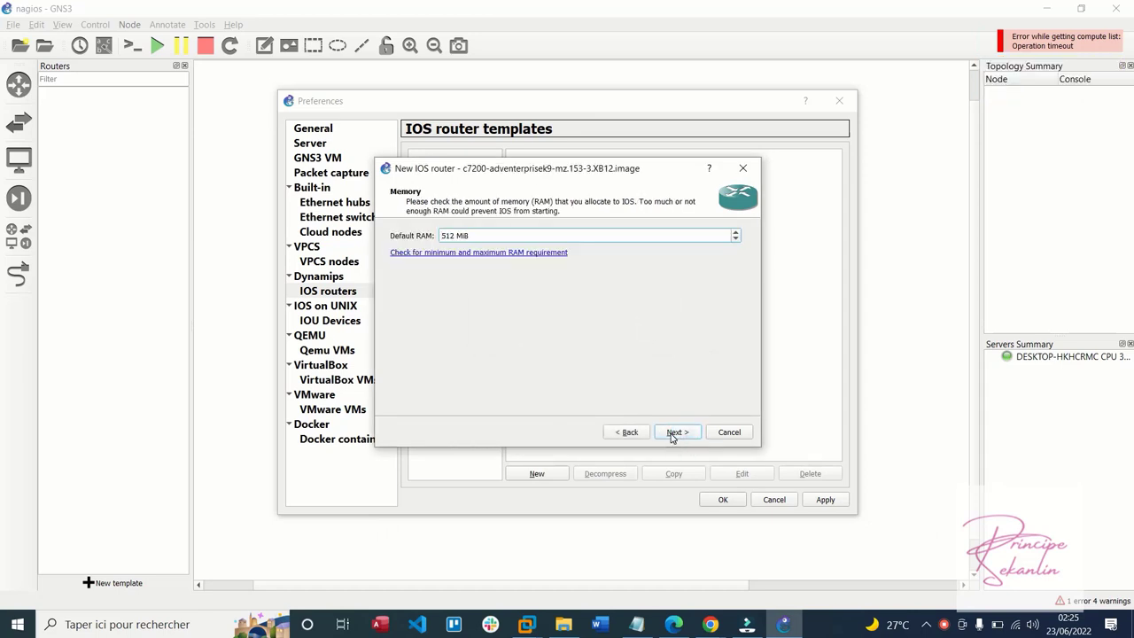
click(675, 434)
click(660, 258)
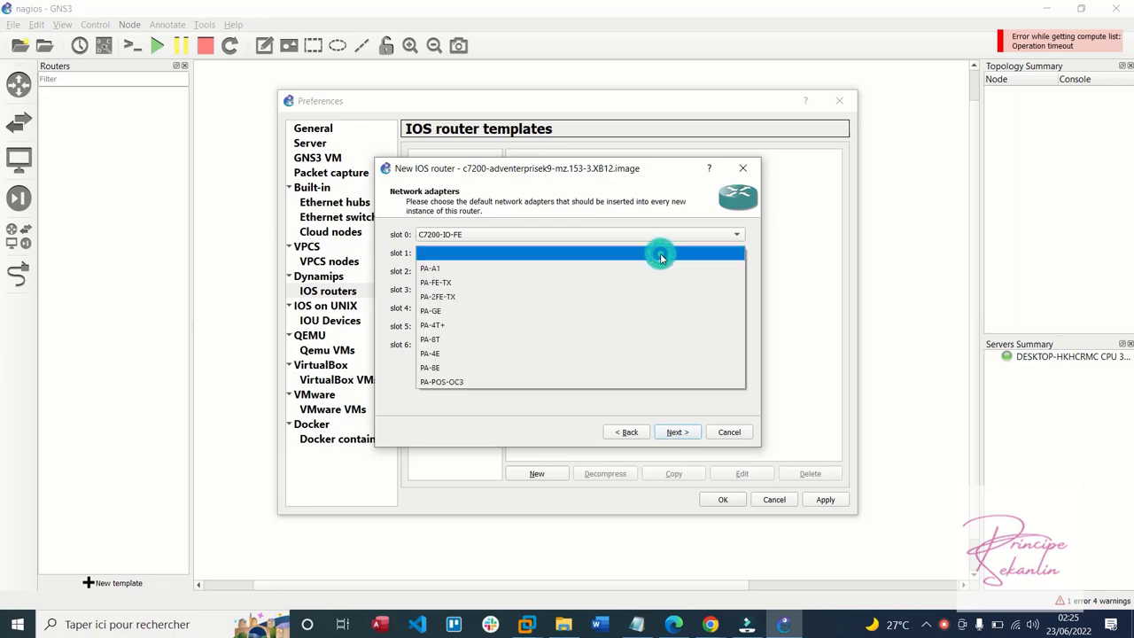
click(565, 325)
click(604, 271)
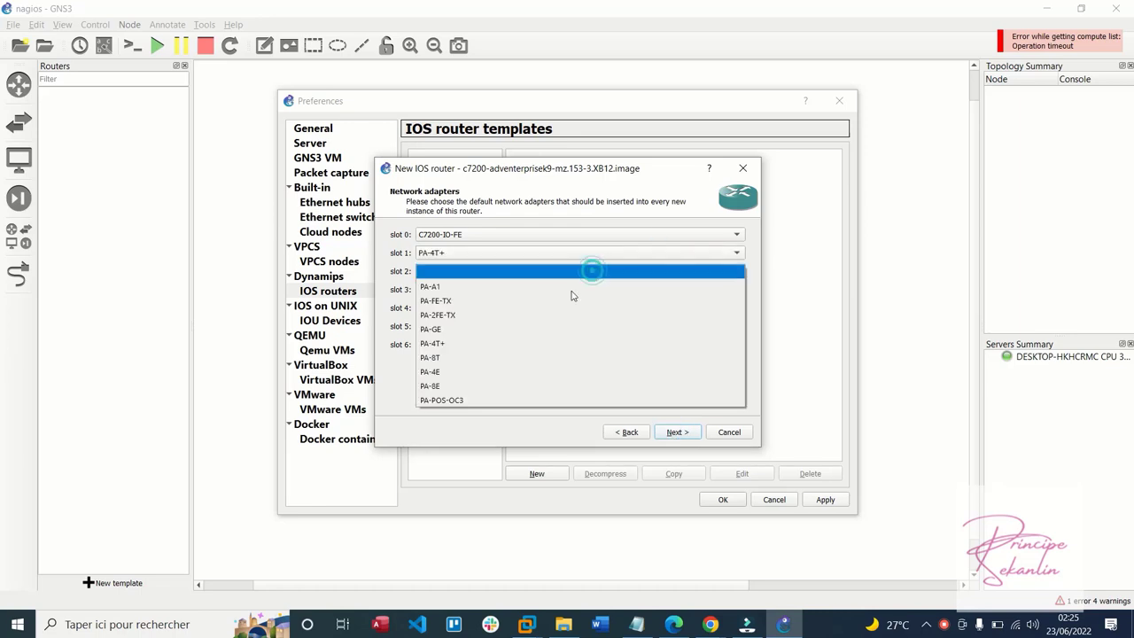
click(509, 358)
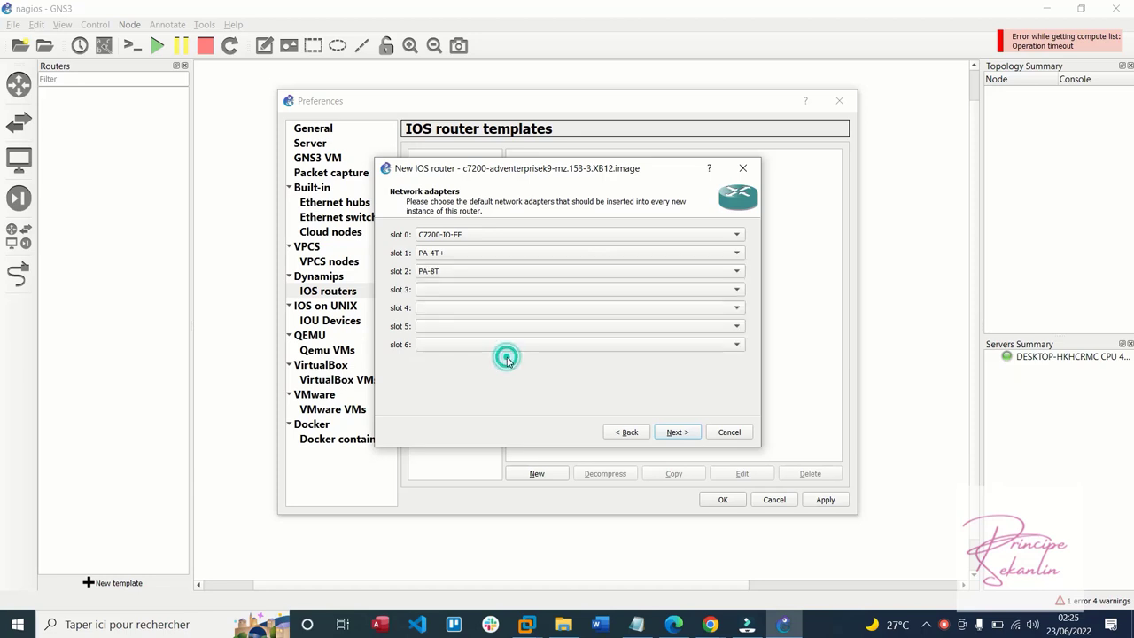
click(672, 433)
click(675, 434)
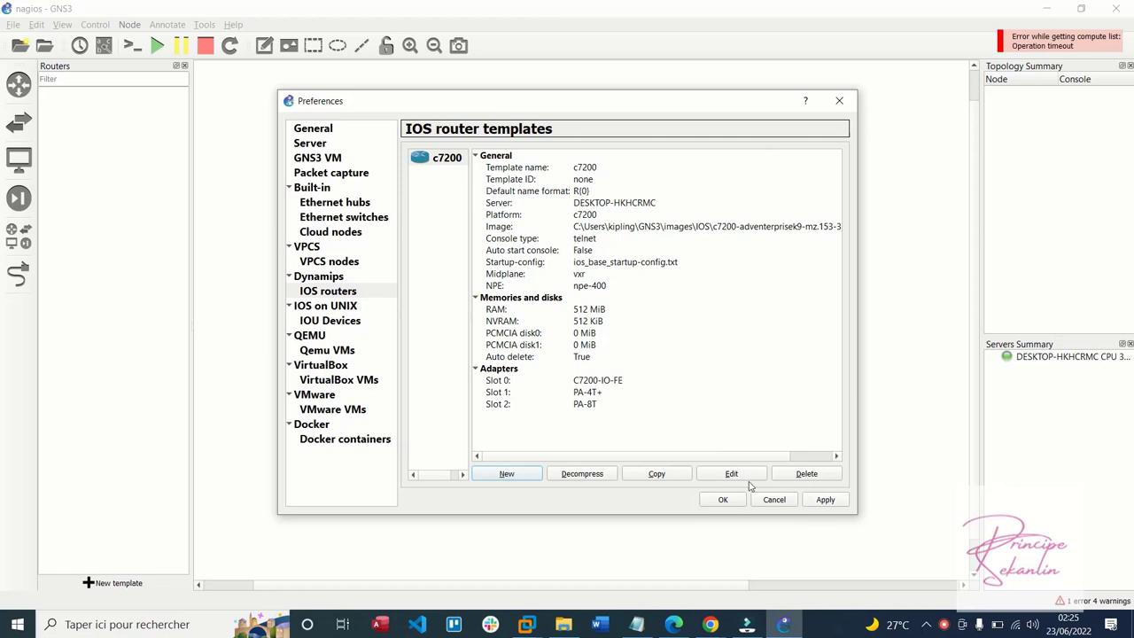
Review and accept the c7200 template settings, apply, and close Preferences
click(732, 475)
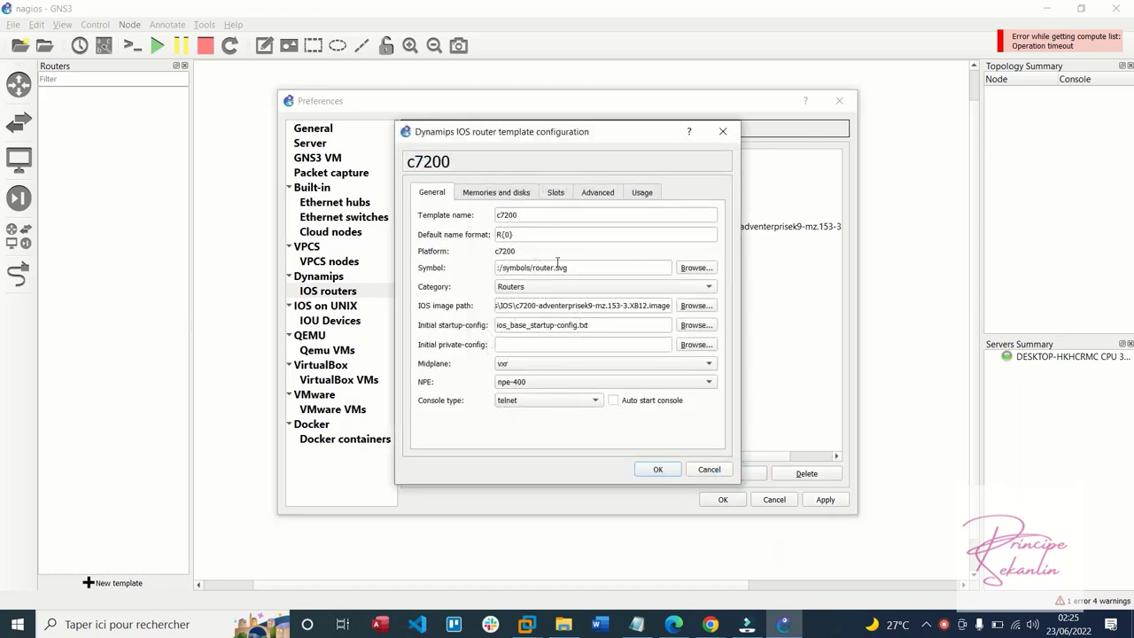
click(664, 476)
click(825, 499)
click(709, 492)
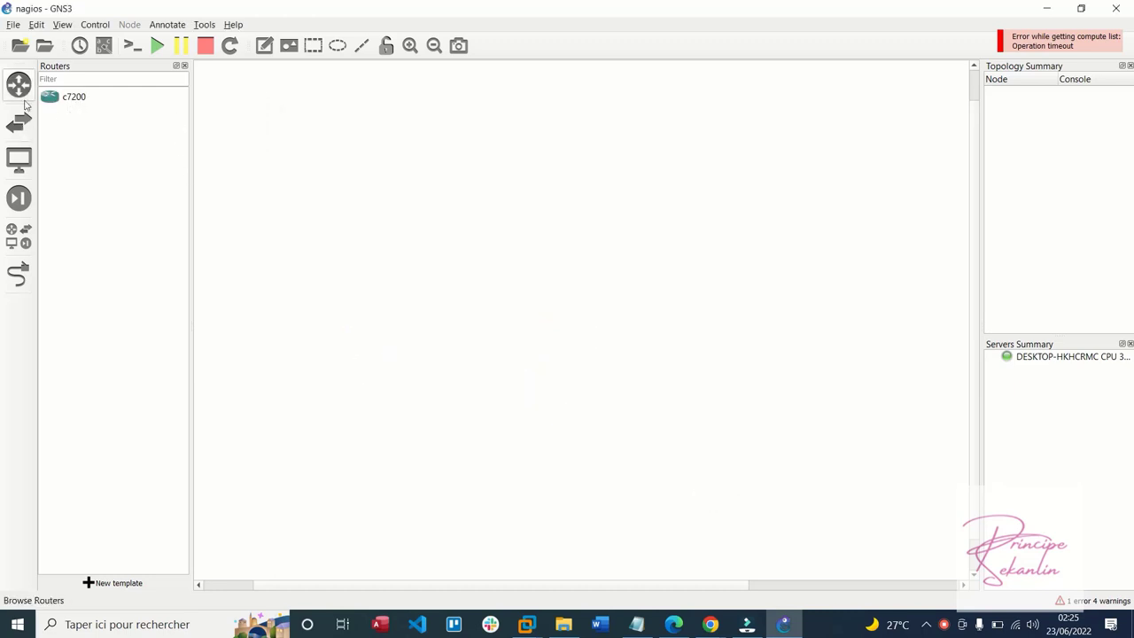
click(17, 236)
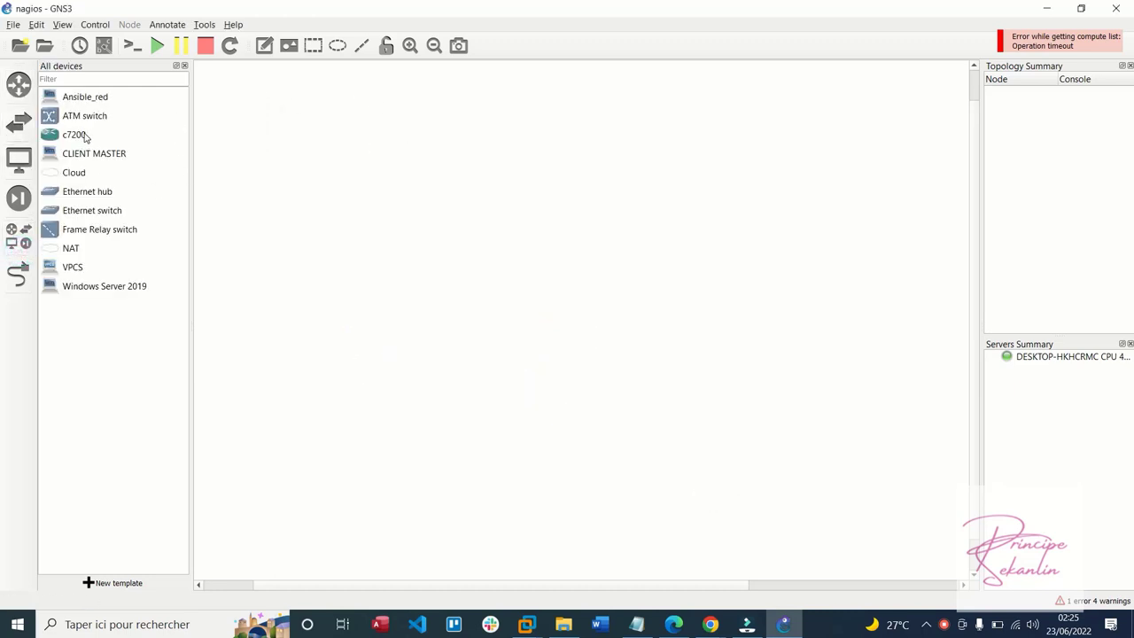
Place the c7200 router R1 on the canvas and nudge it into position
drag(85, 137, 555, 159)
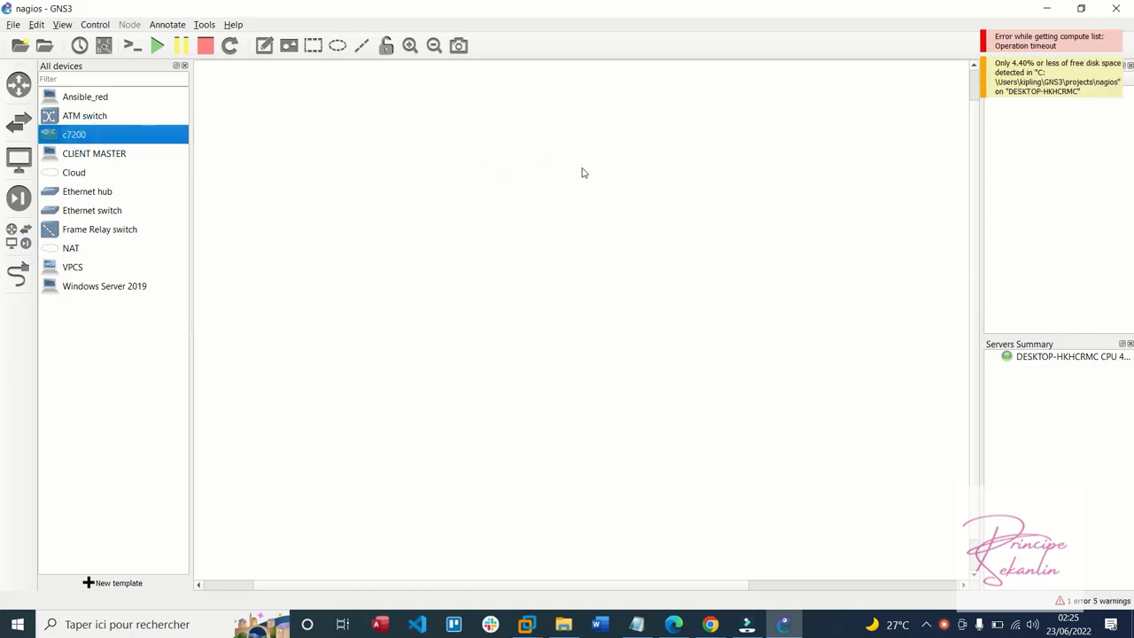
click(11, 26)
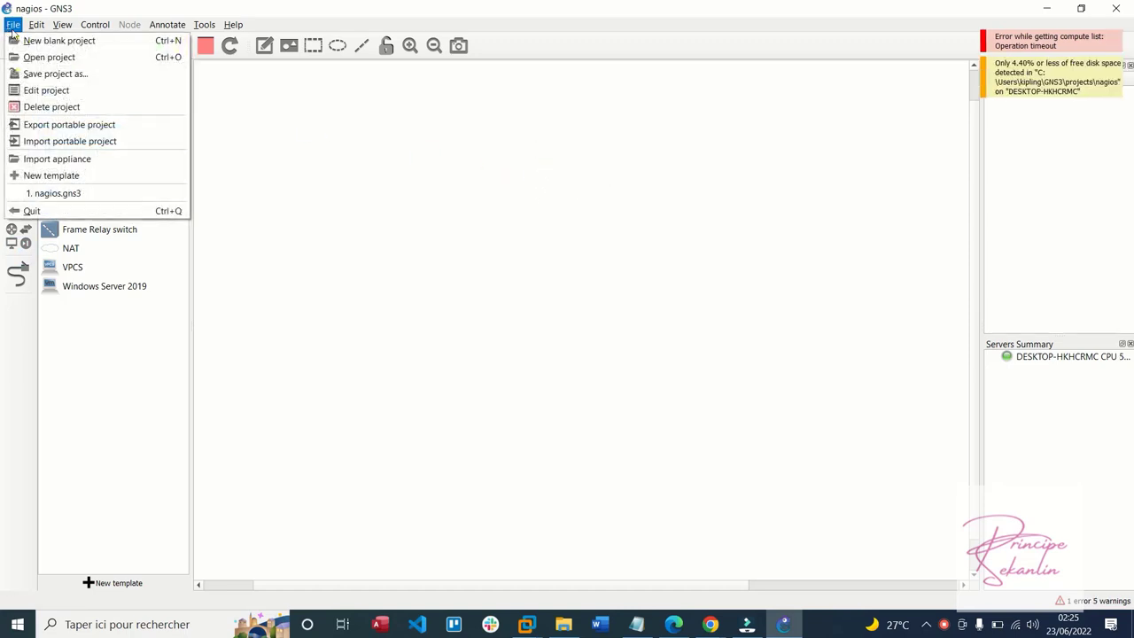
click(15, 26)
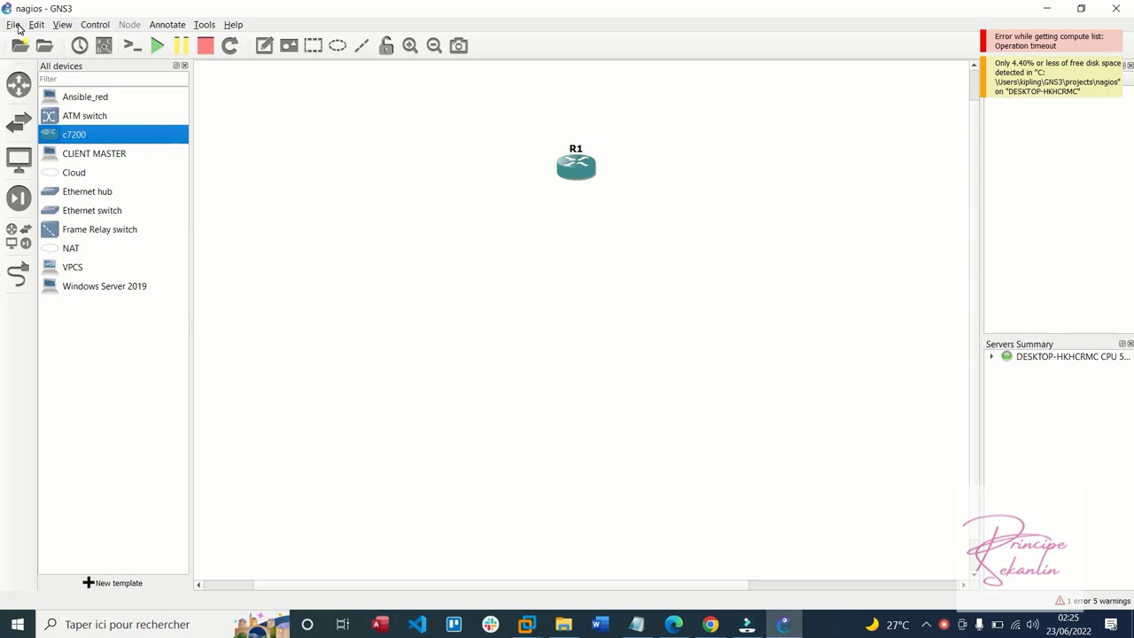
click(356, 130)
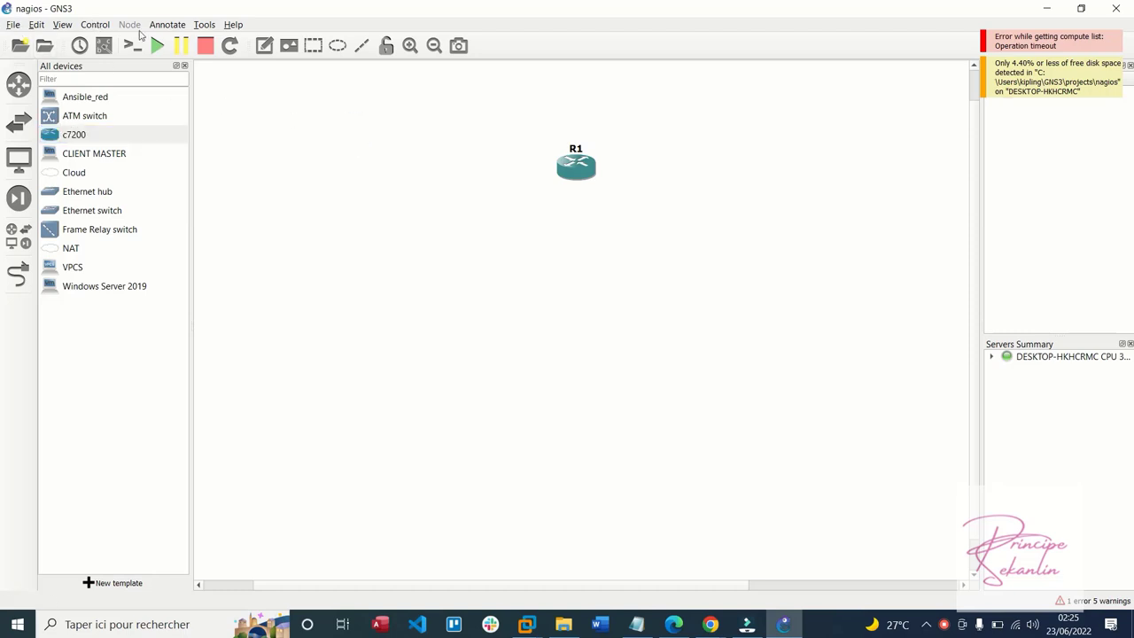
drag(553, 165, 540, 153)
Add an Ethernet switch, Windows Server 2019, Ansible_red and CLIENT MASTER nodes around R1
drag(78, 215, 568, 290)
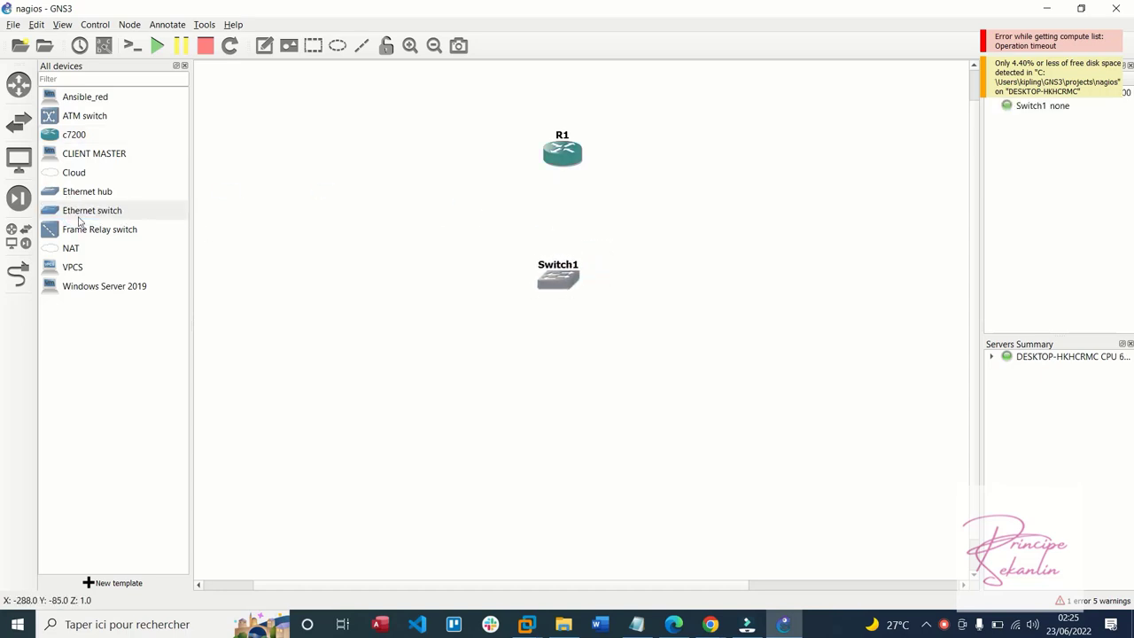
drag(93, 286, 277, 376)
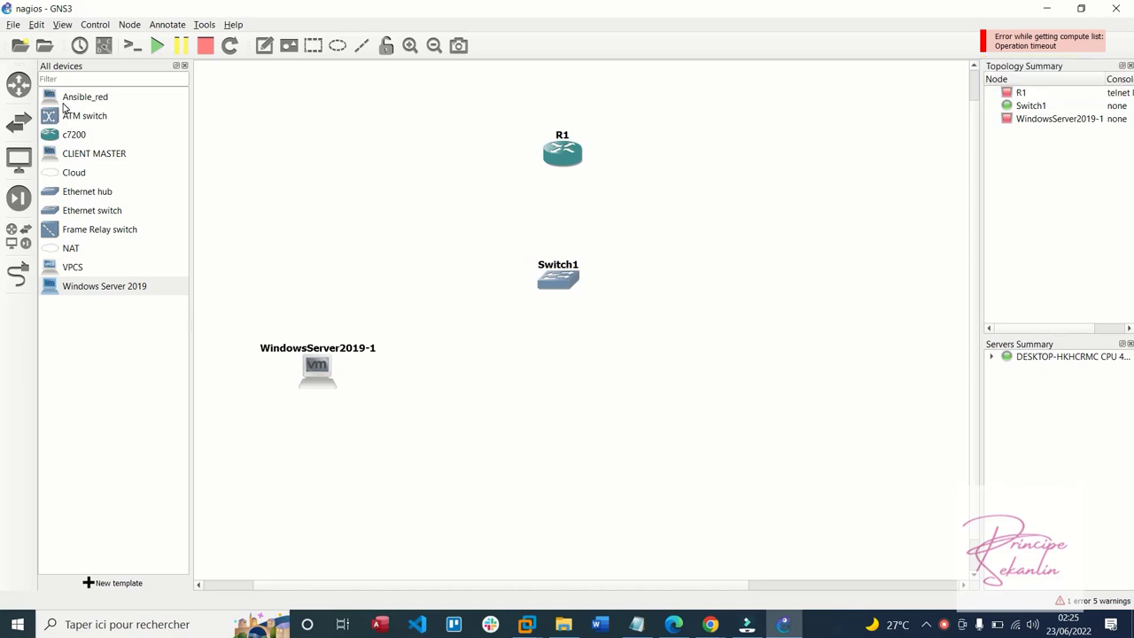
drag(79, 98, 877, 216)
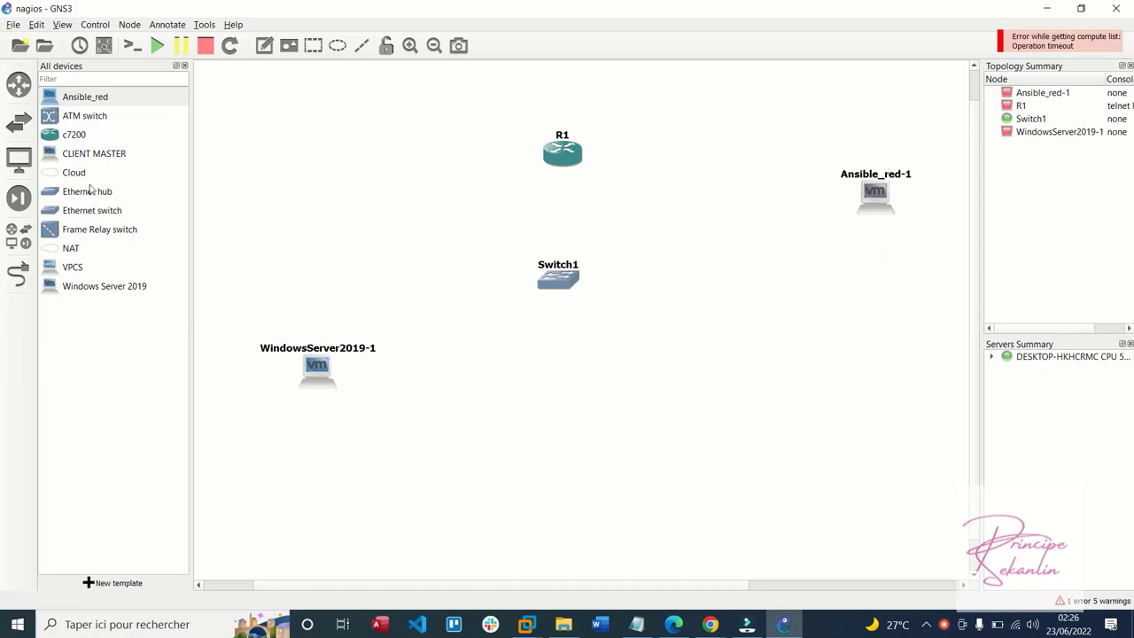
drag(75, 158, 700, 402)
drag(302, 383, 410, 408)
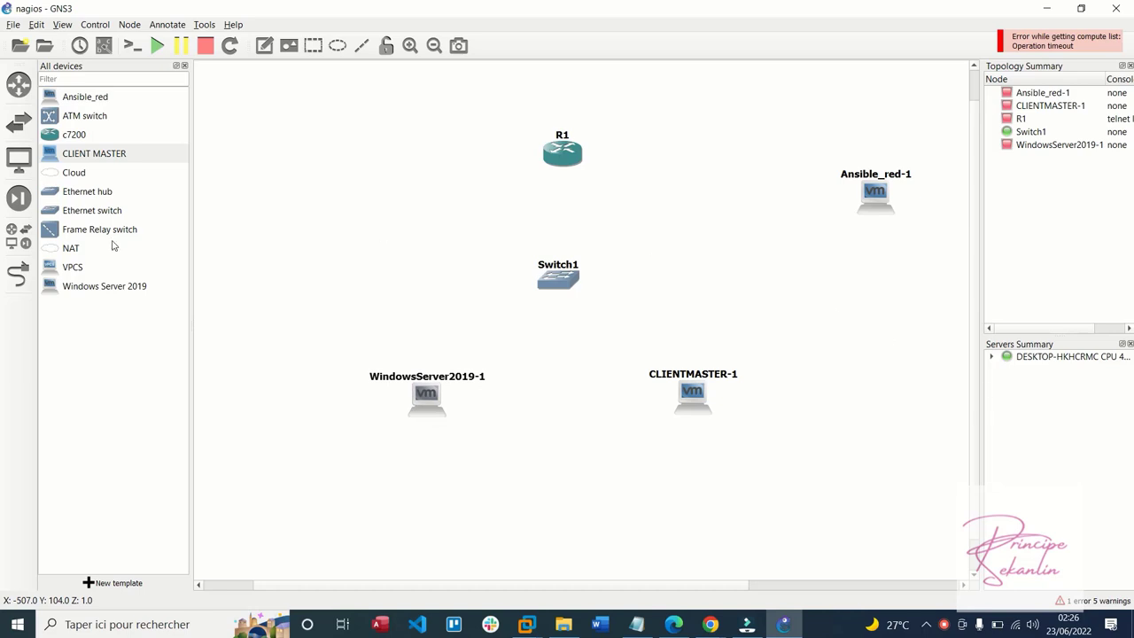
Link R1's FastEthernet0/0 to Switch1's Ethernet0
click(18, 274)
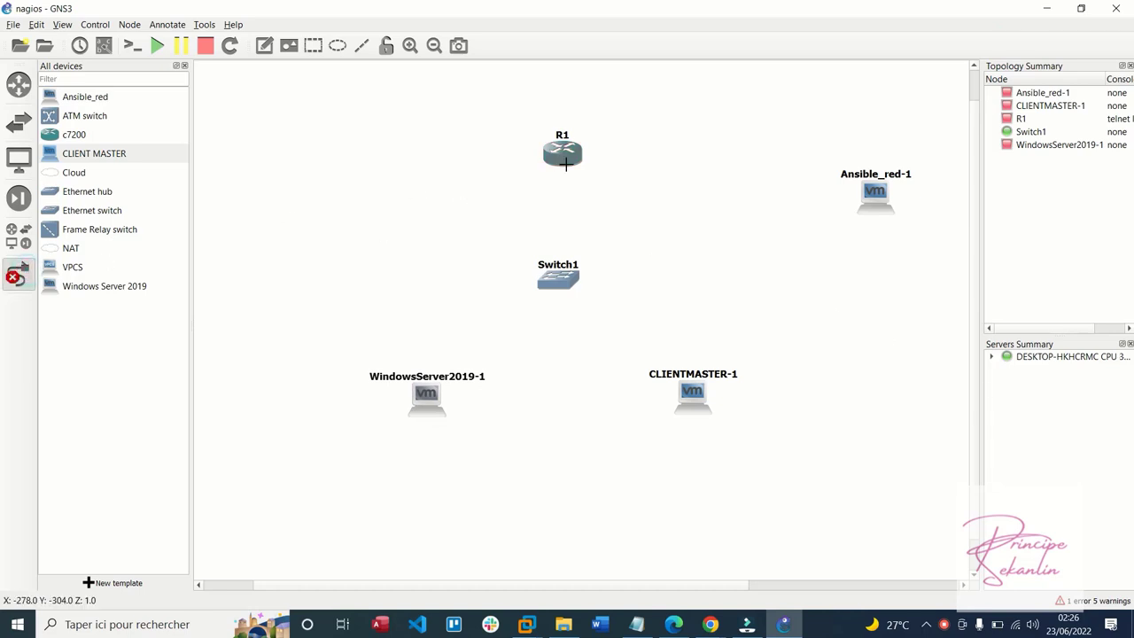
click(565, 163)
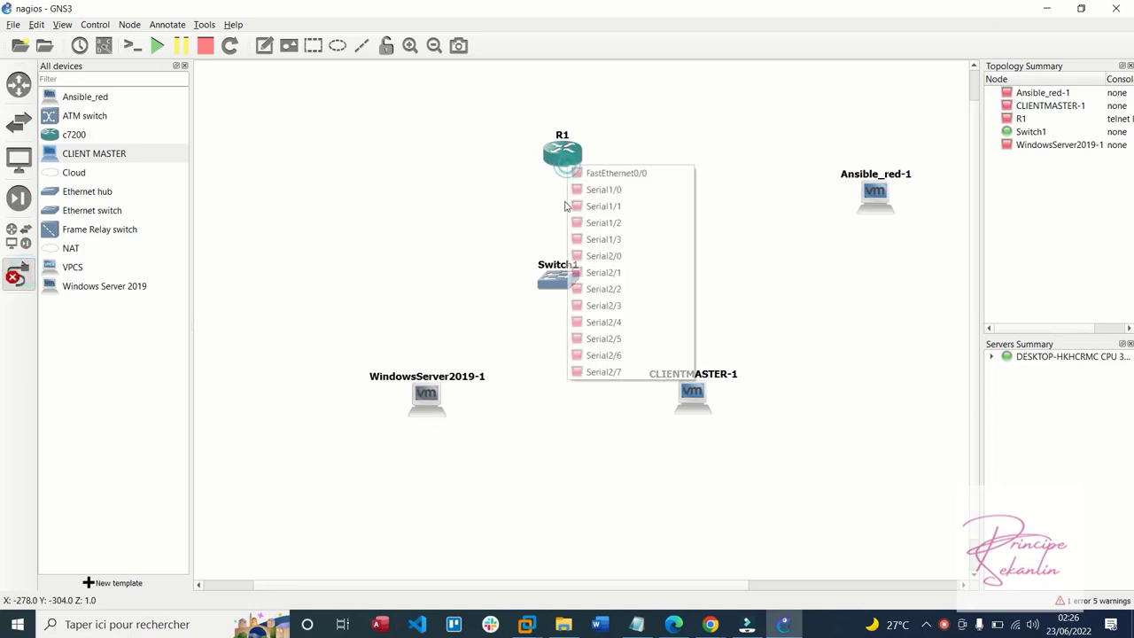
click(612, 173)
click(558, 276)
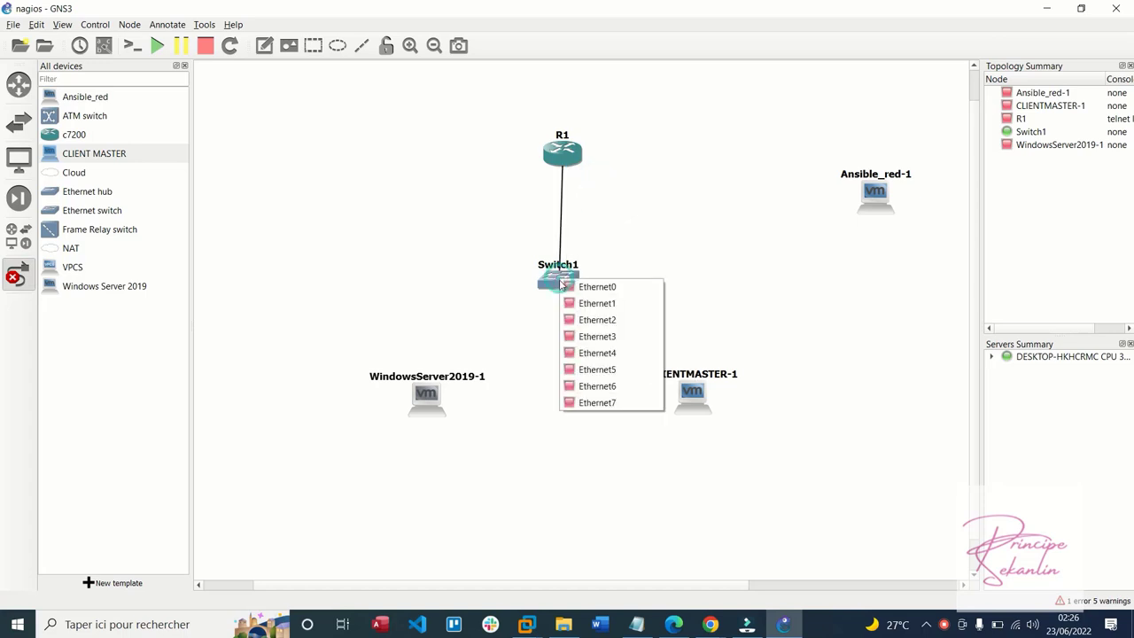
click(580, 287)
click(556, 278)
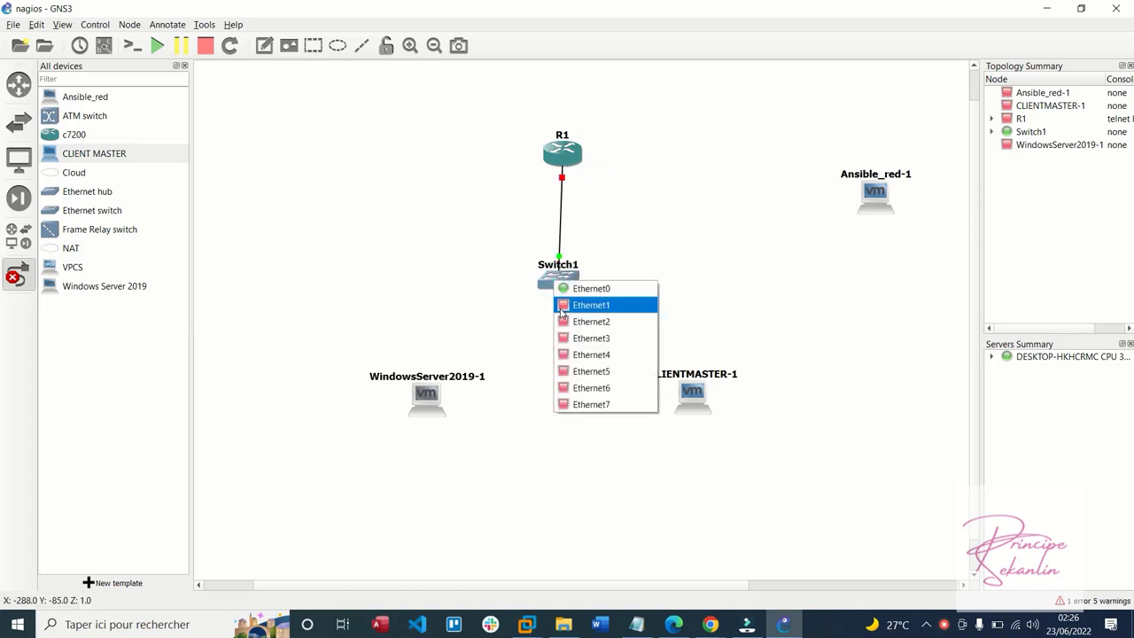
Link WindowsServer2019-1's Ethernet0 to Switch1's Ethernet1
click(594, 304)
click(425, 406)
click(452, 416)
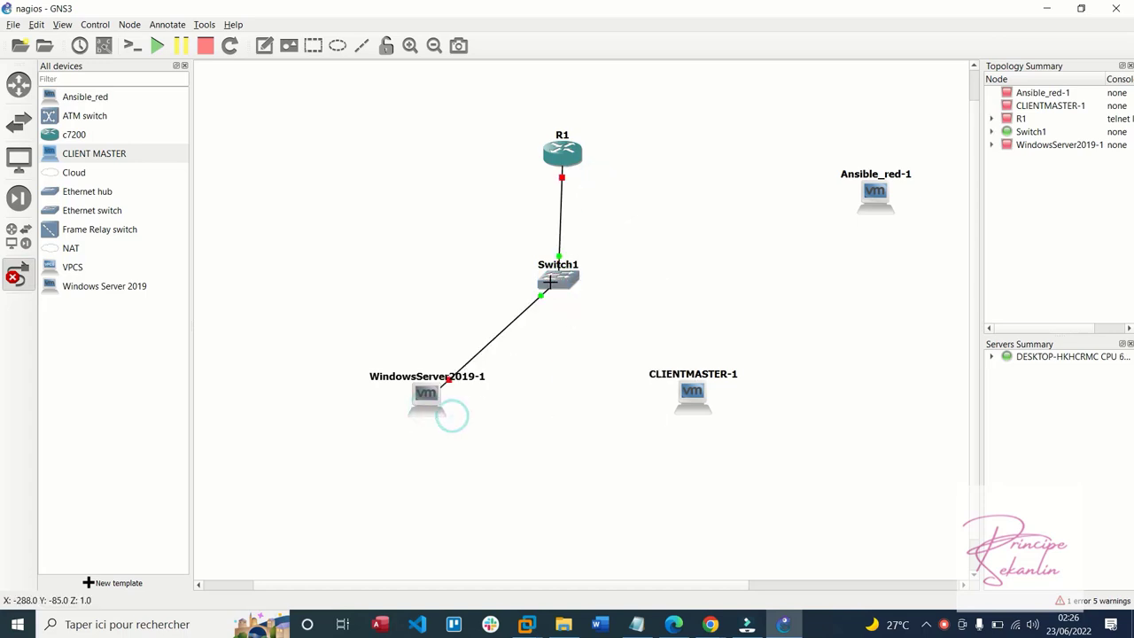
click(550, 282)
click(593, 328)
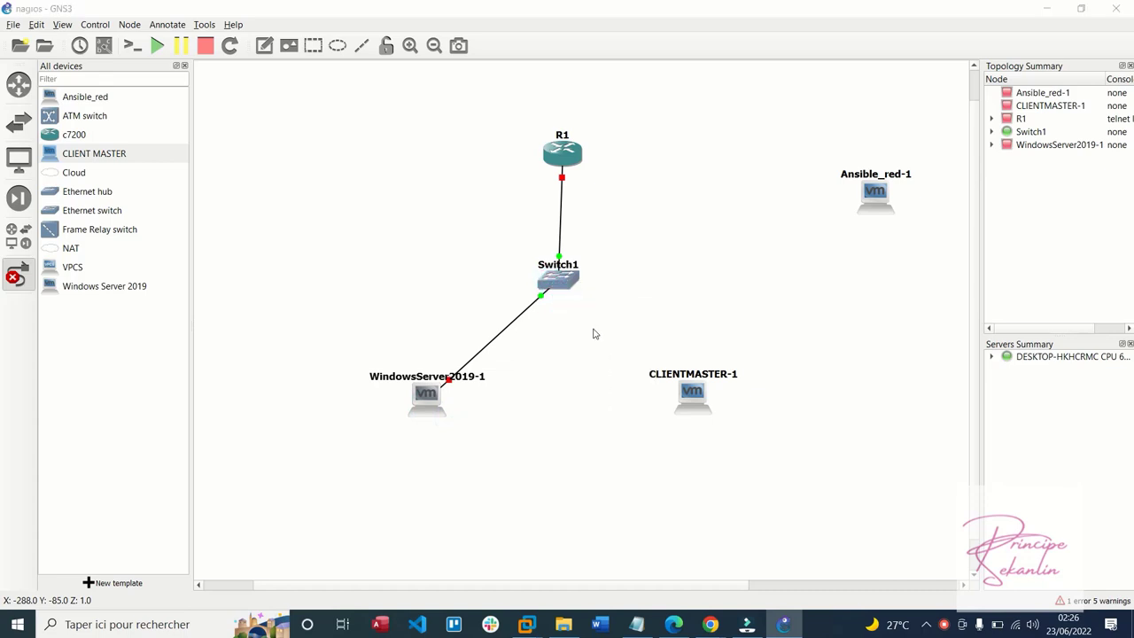
Connect CLIENTMASTER-1's Ethernet0 to a free Switch1 port after a port-in-use error
click(695, 397)
click(732, 407)
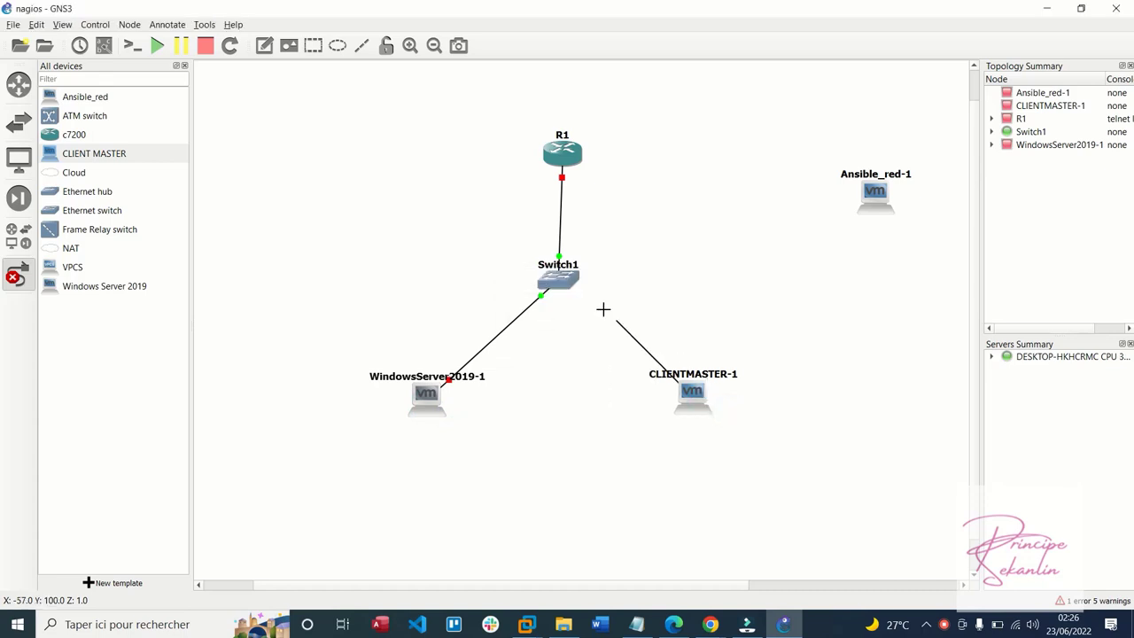
click(558, 282)
click(587, 326)
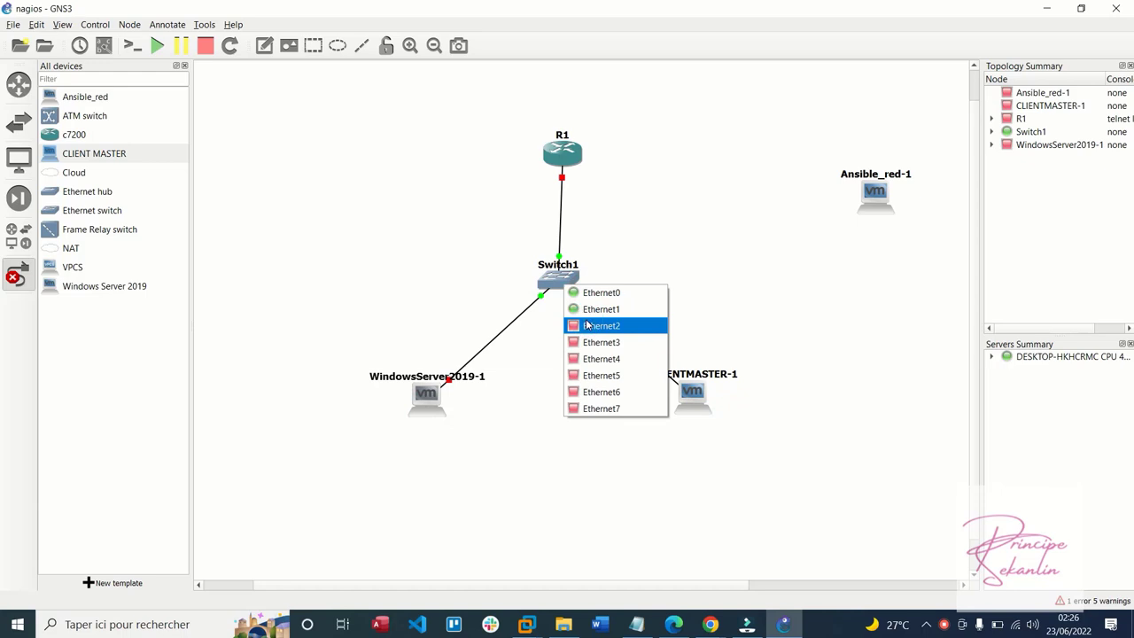
click(587, 311)
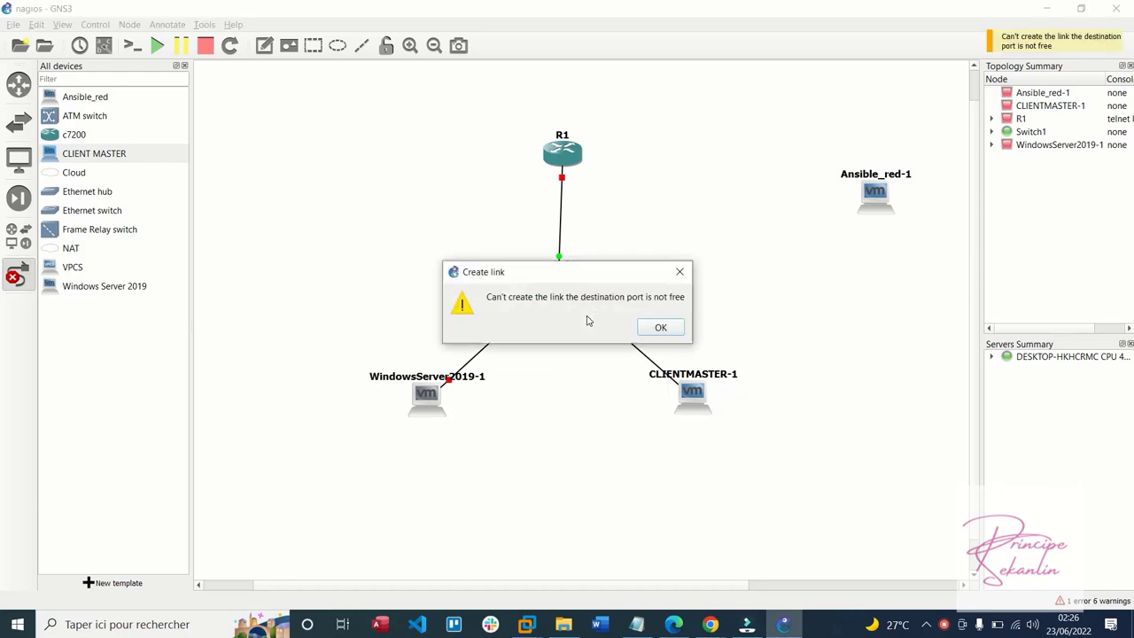
click(660, 328)
click(569, 286)
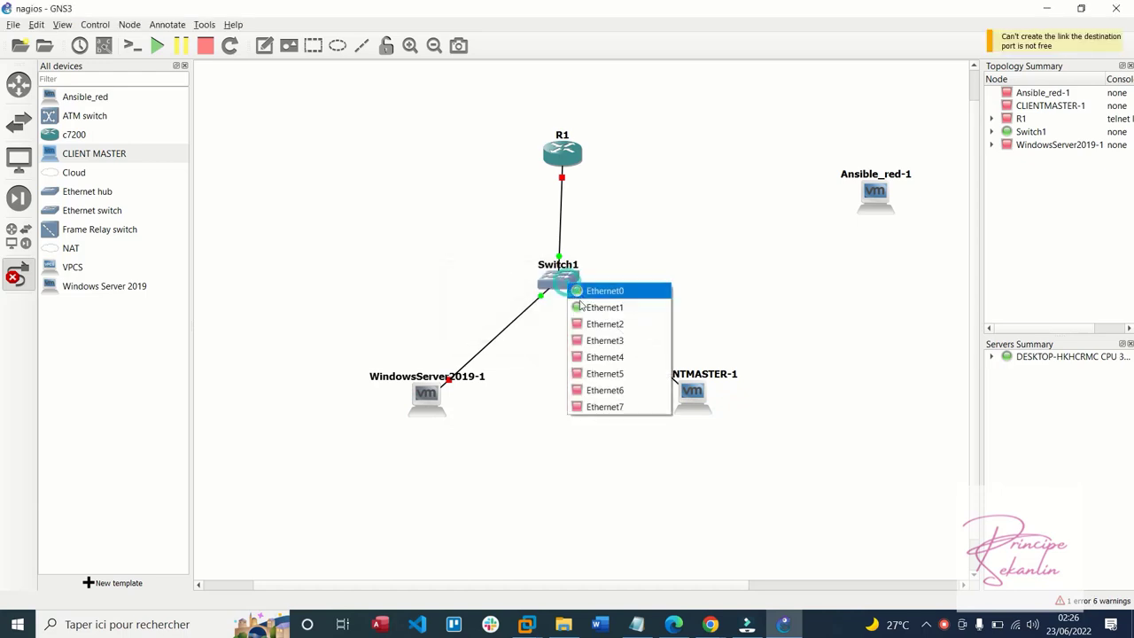
key(Escape)
click(571, 285)
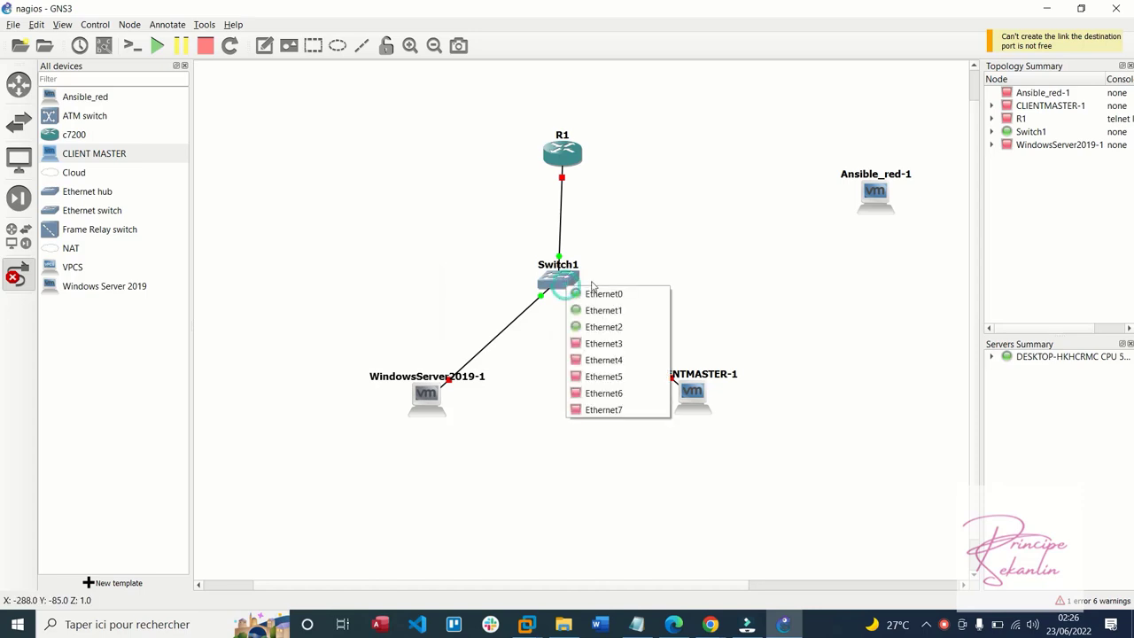
Link Switch1's Ethernet3 to Ansible_red-1's Ethernet0 and stop drawing links
click(603, 341)
click(874, 191)
click(890, 208)
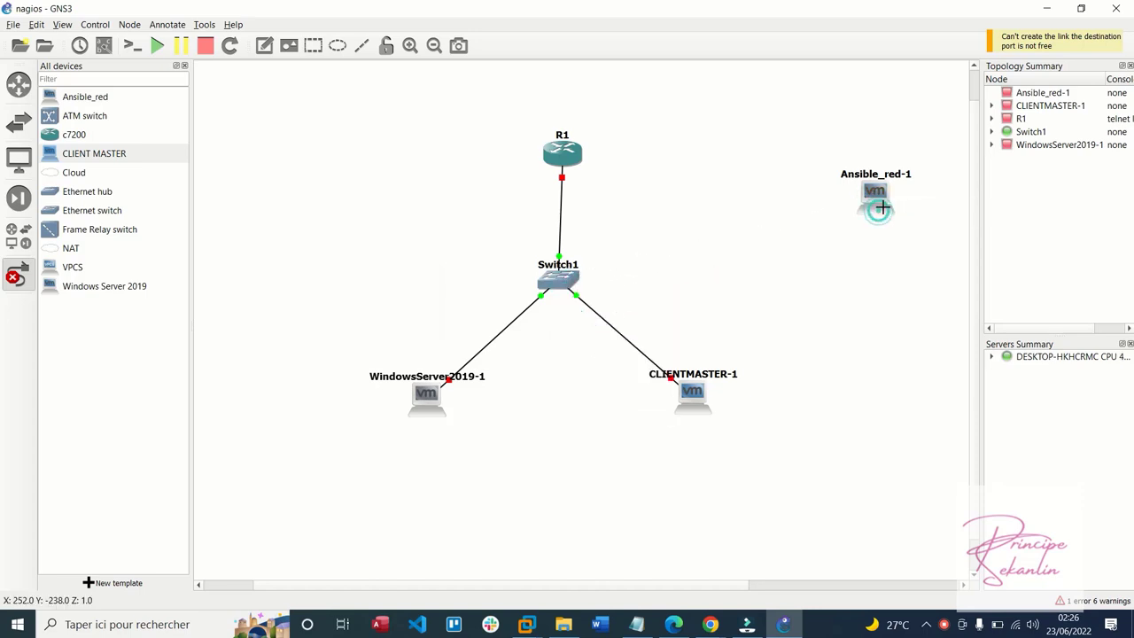
key(Escape)
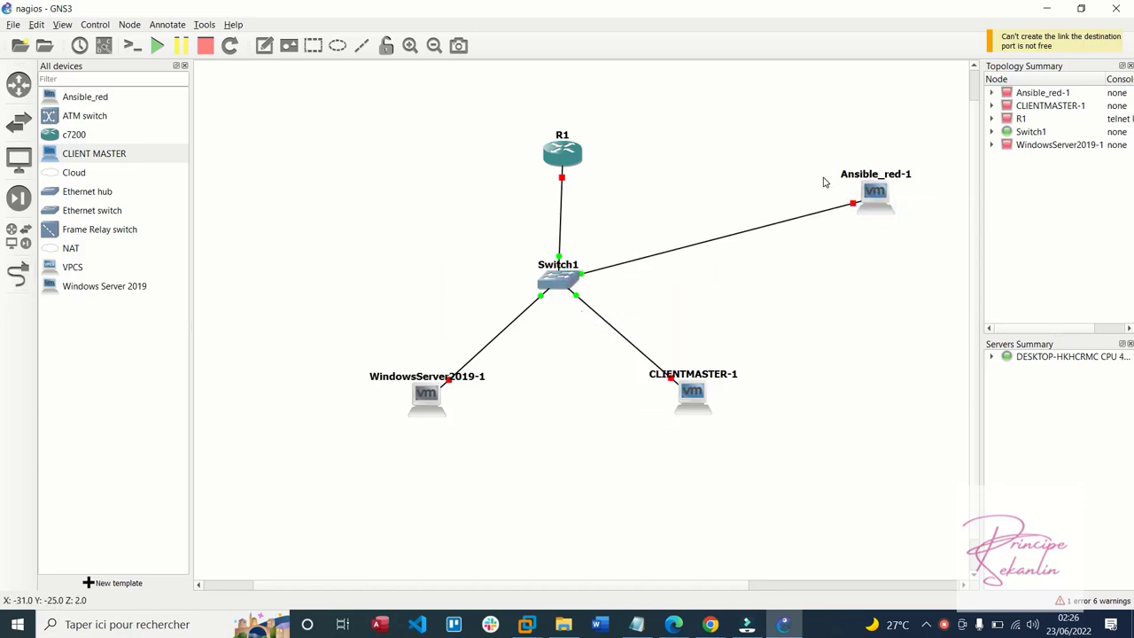
right_click(874, 209)
Start the Ansible_red-1 VM and minimize VMware Workstation to reveal GNS3
click(886, 228)
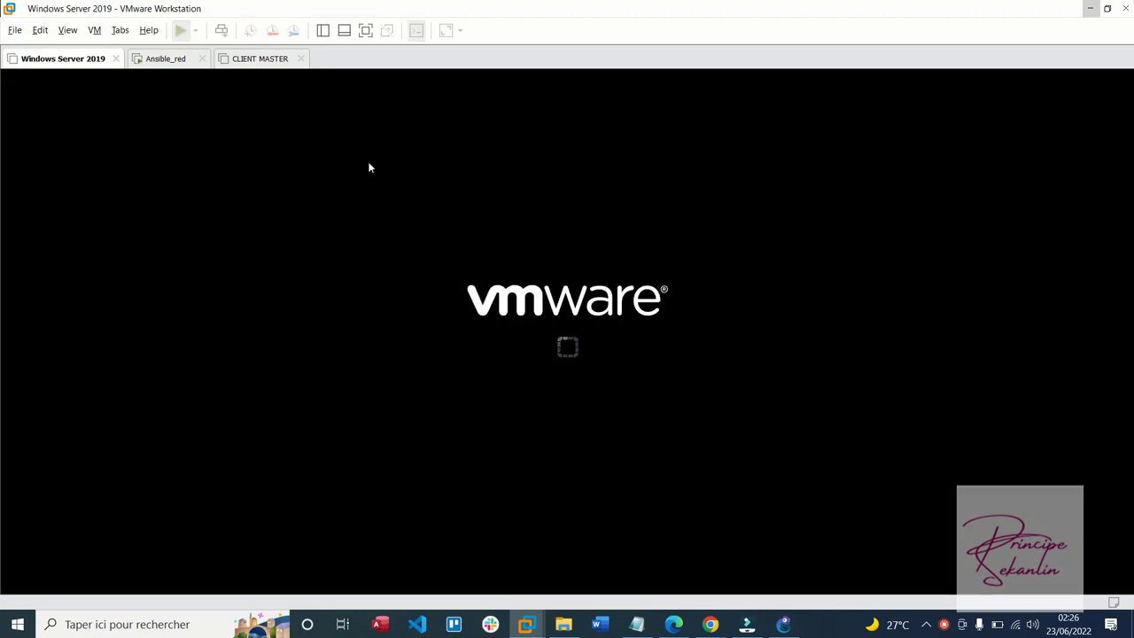
click(1092, 8)
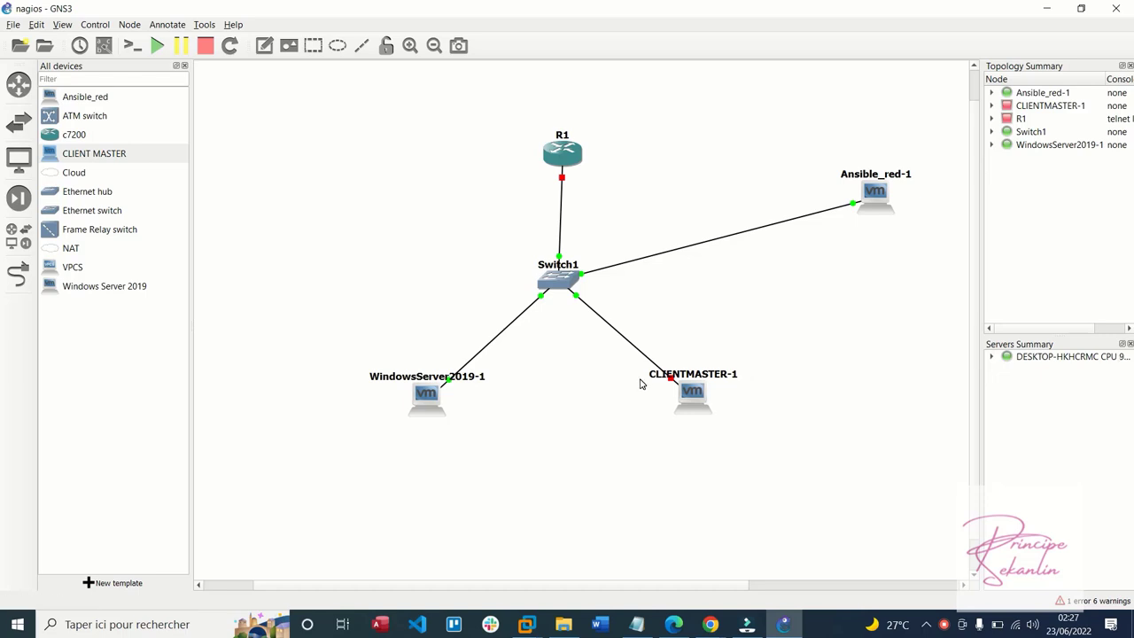
Close the drive E: Explorer window, bring GNS3 forward, and start router R1
click(1042, 6)
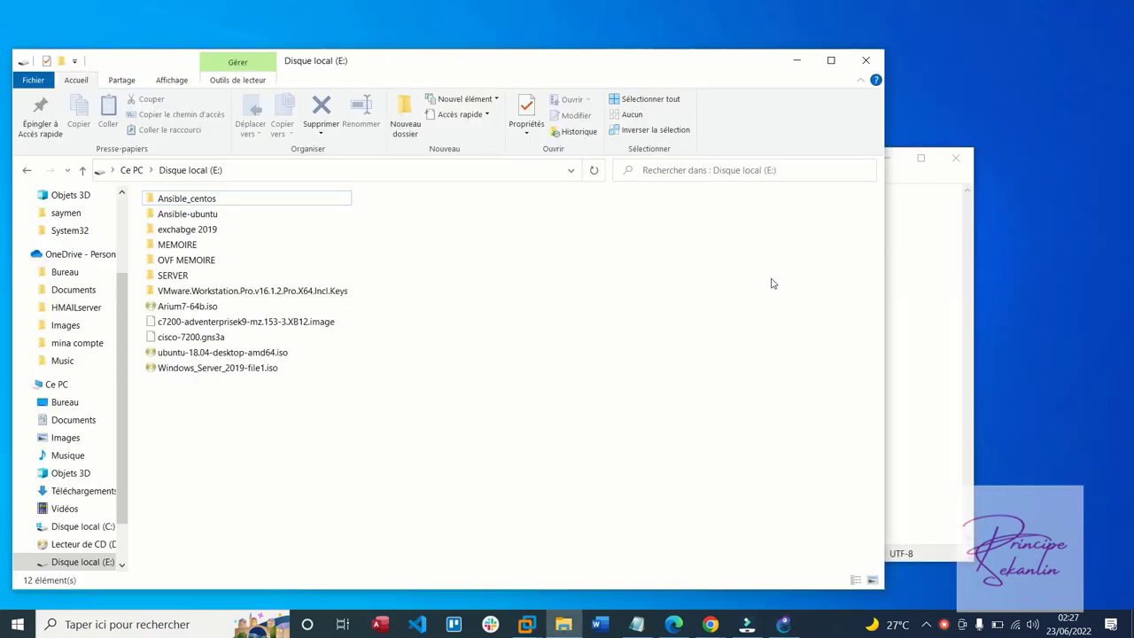
click(868, 60)
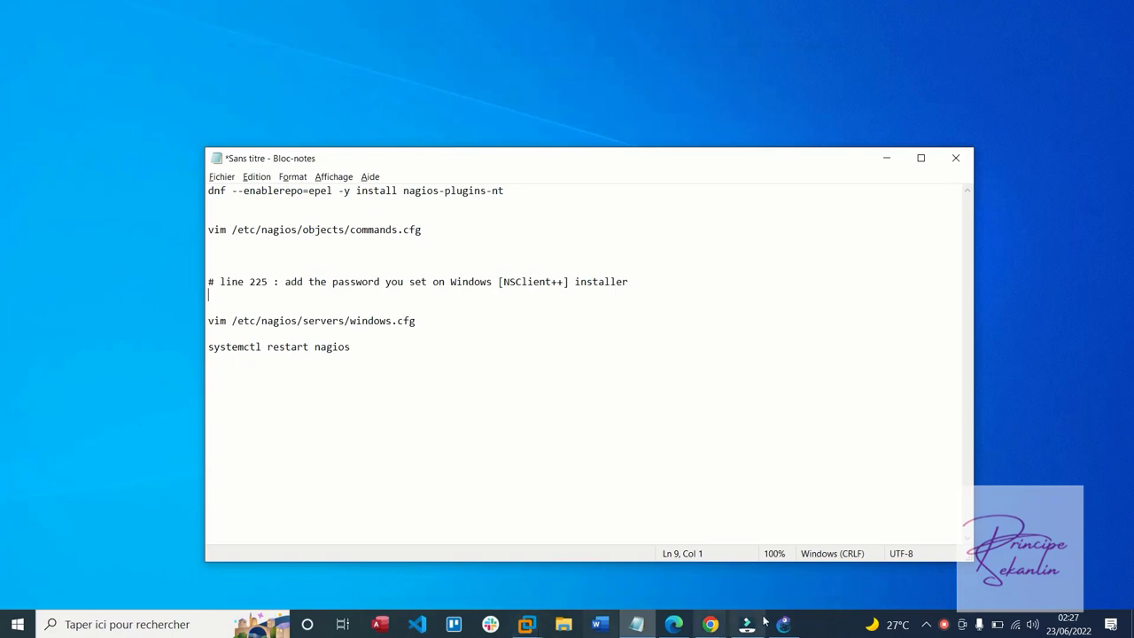
click(762, 623)
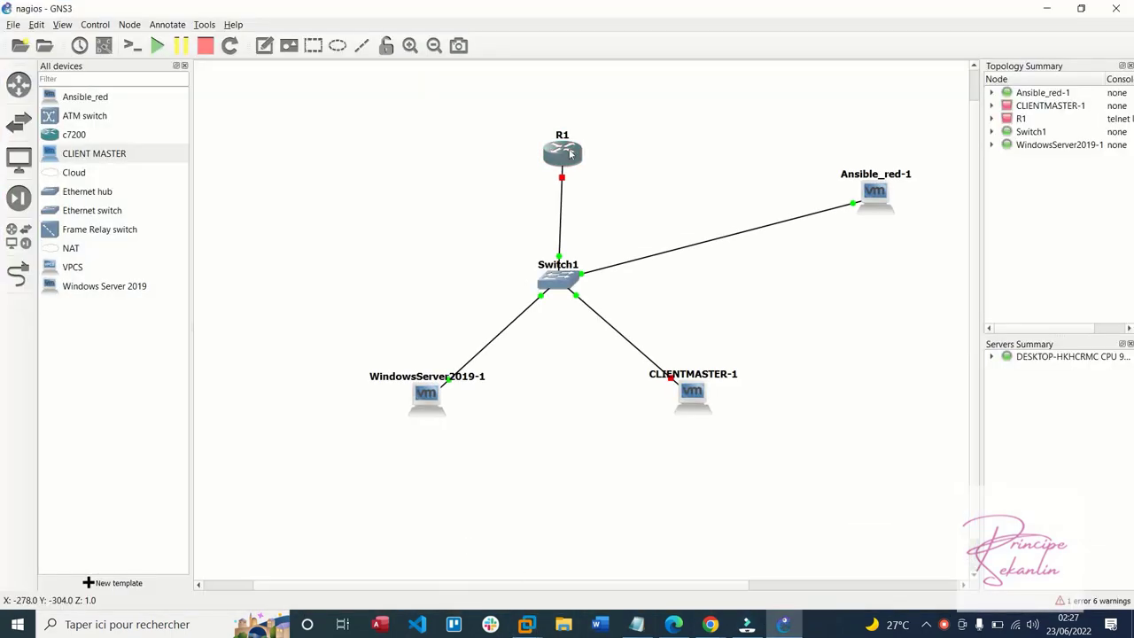
right_click(571, 154)
click(581, 204)
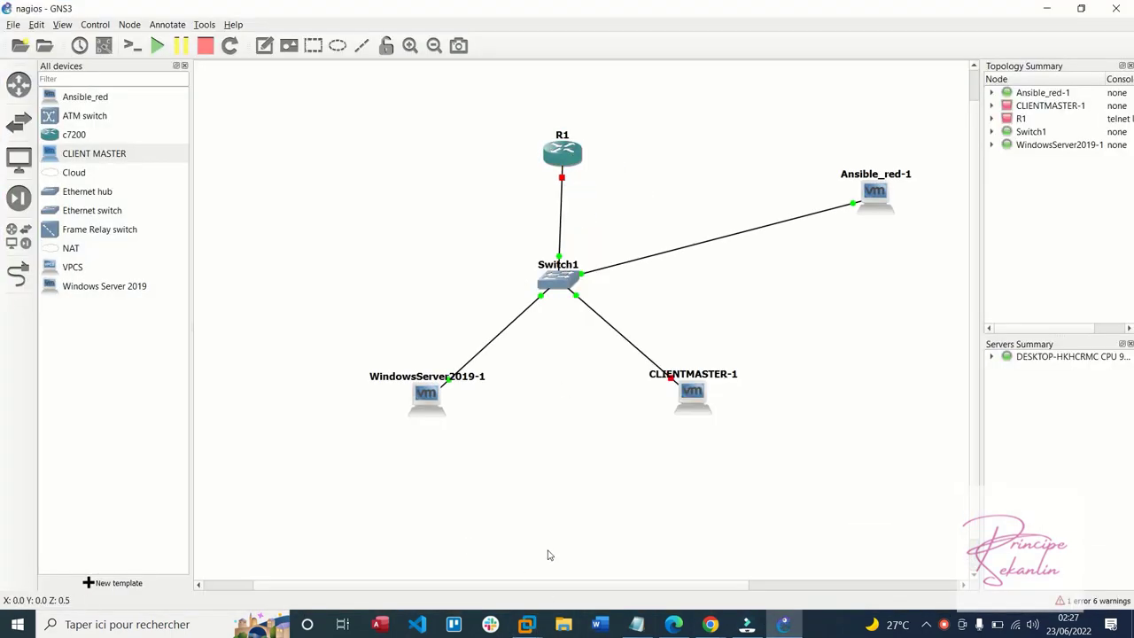
mouse_move(527, 623)
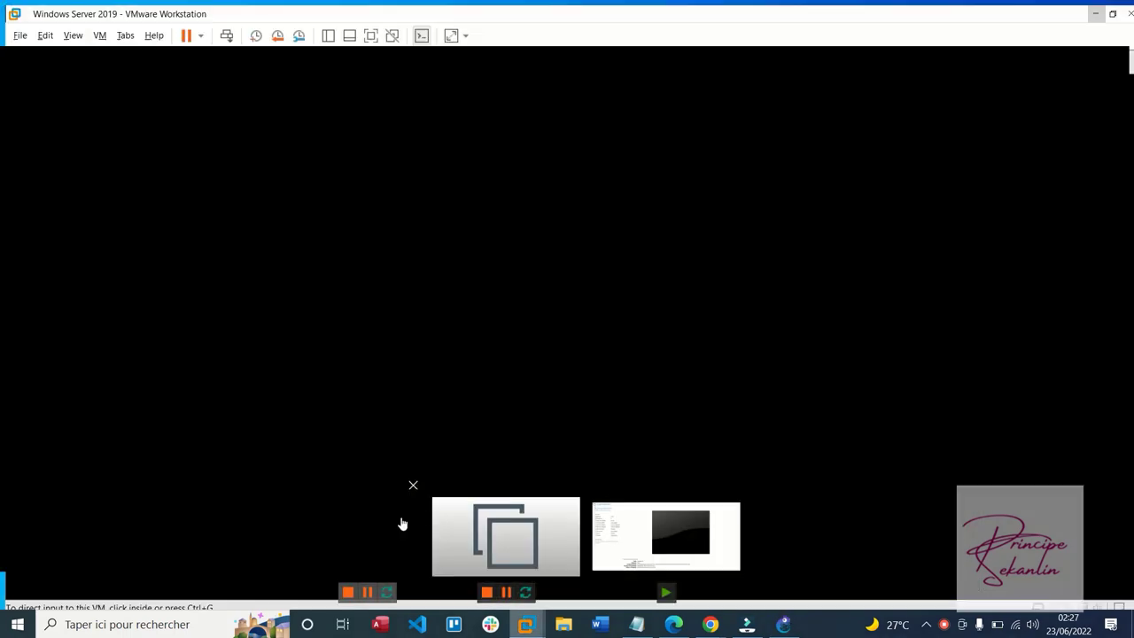
click(399, 524)
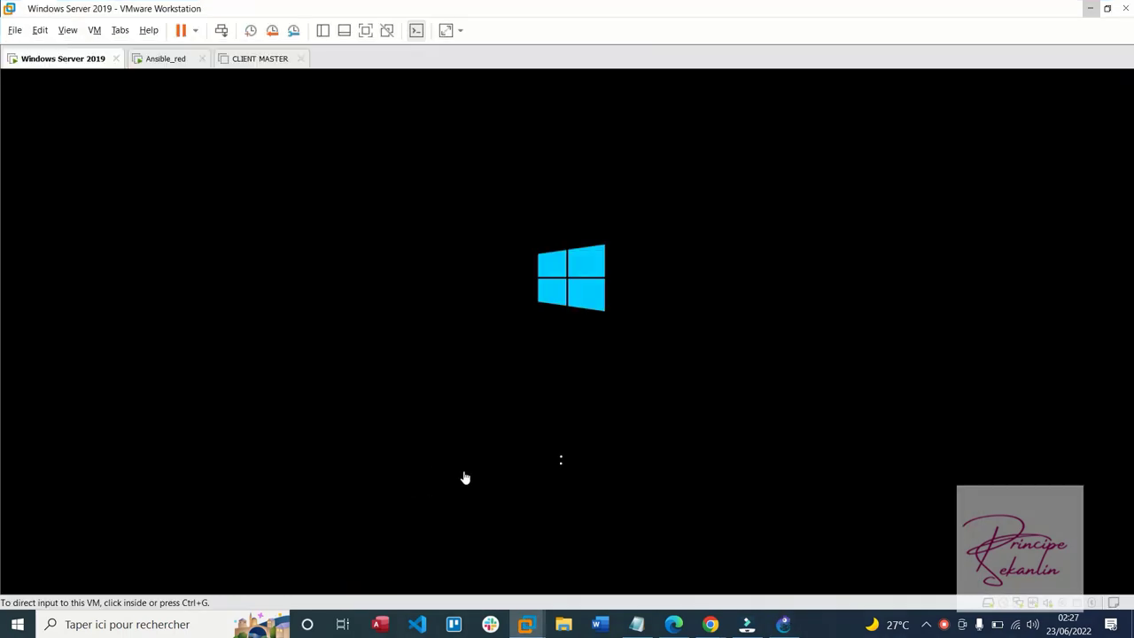
click(165, 58)
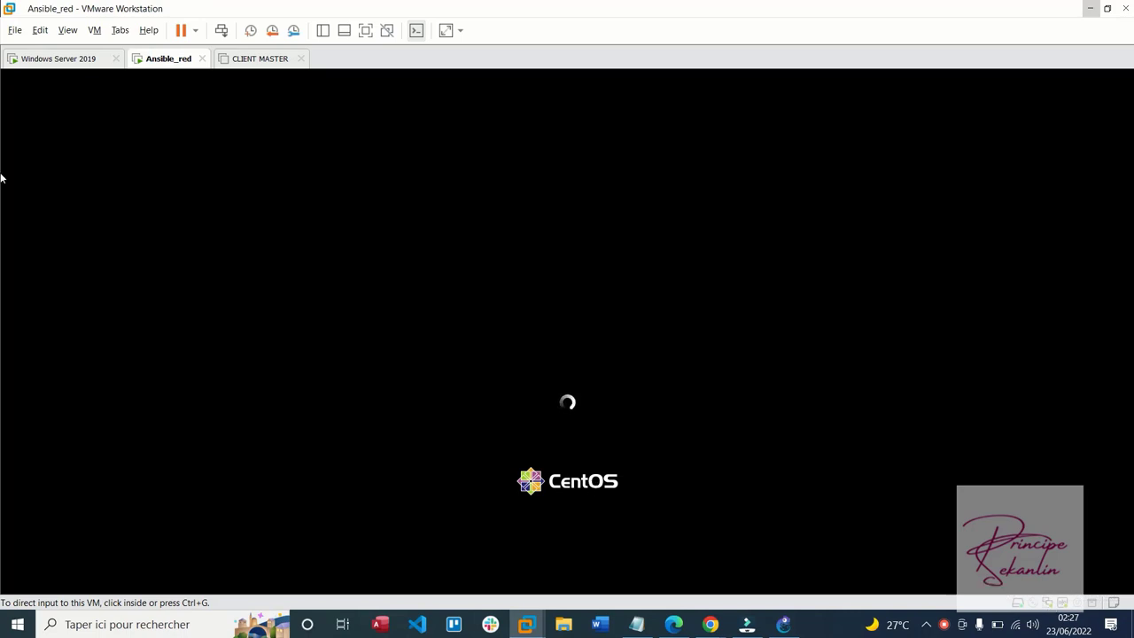
click(55, 60)
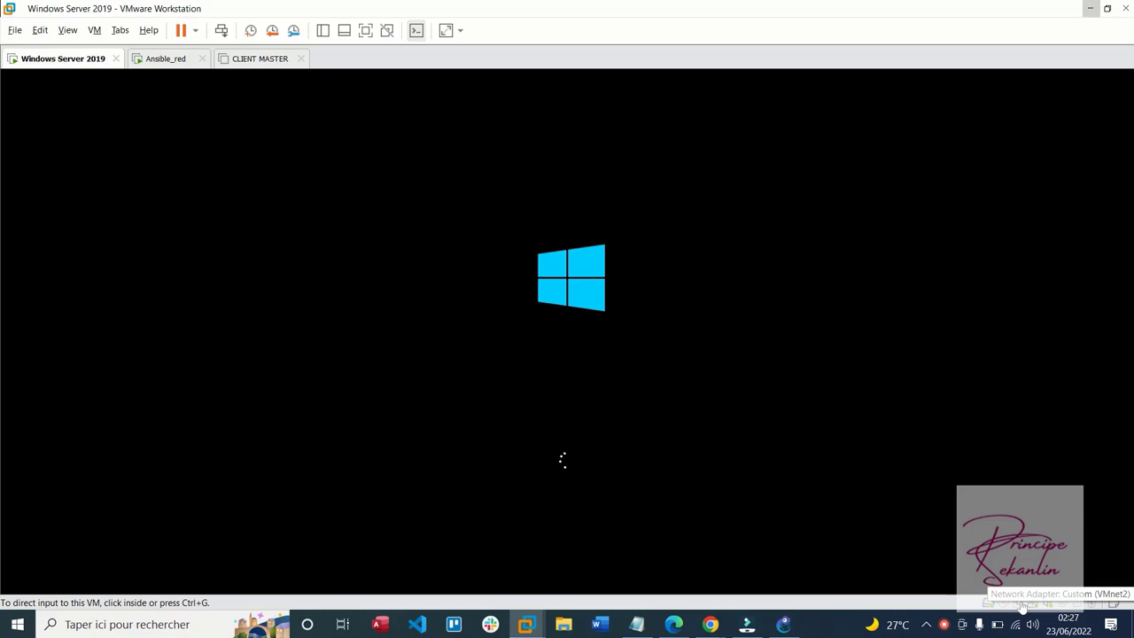
click(166, 58)
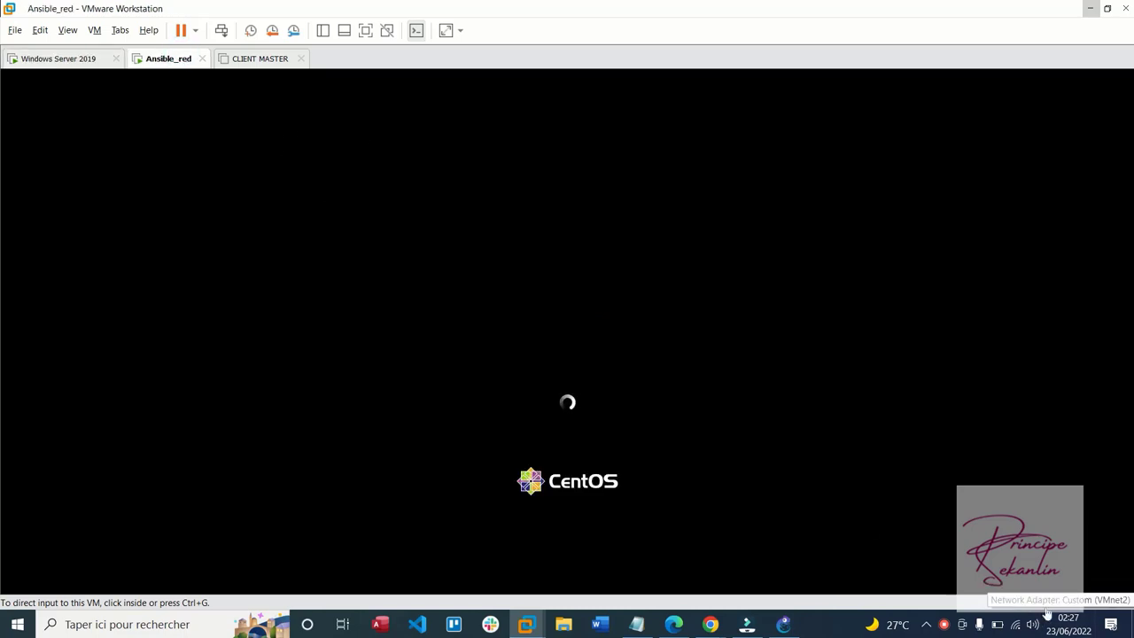
click(772, 628)
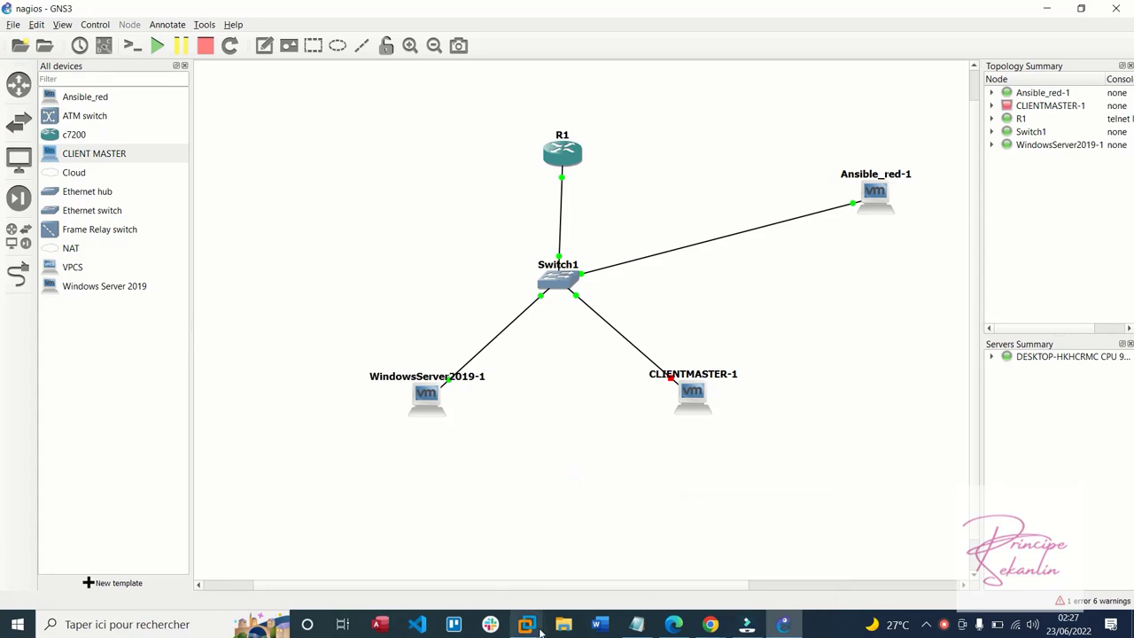
Switch to VMware Workstation to view Ansible_red's CentOS login screen
click(945, 624)
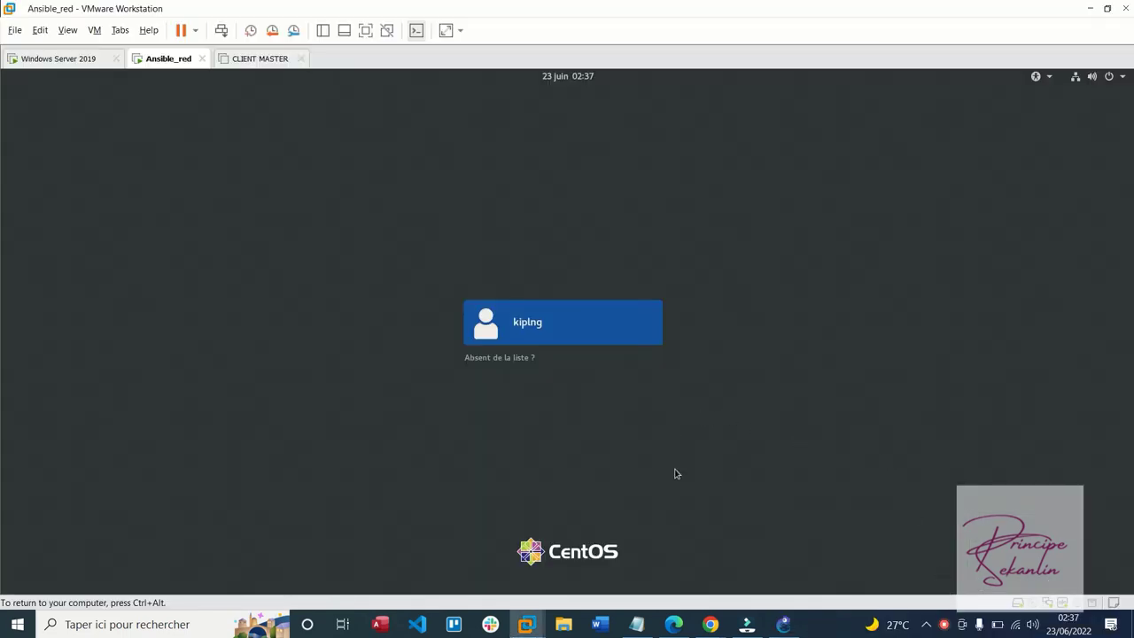
Log in to Ansible_red with the account password and dismiss the IDM warning
click(630, 329)
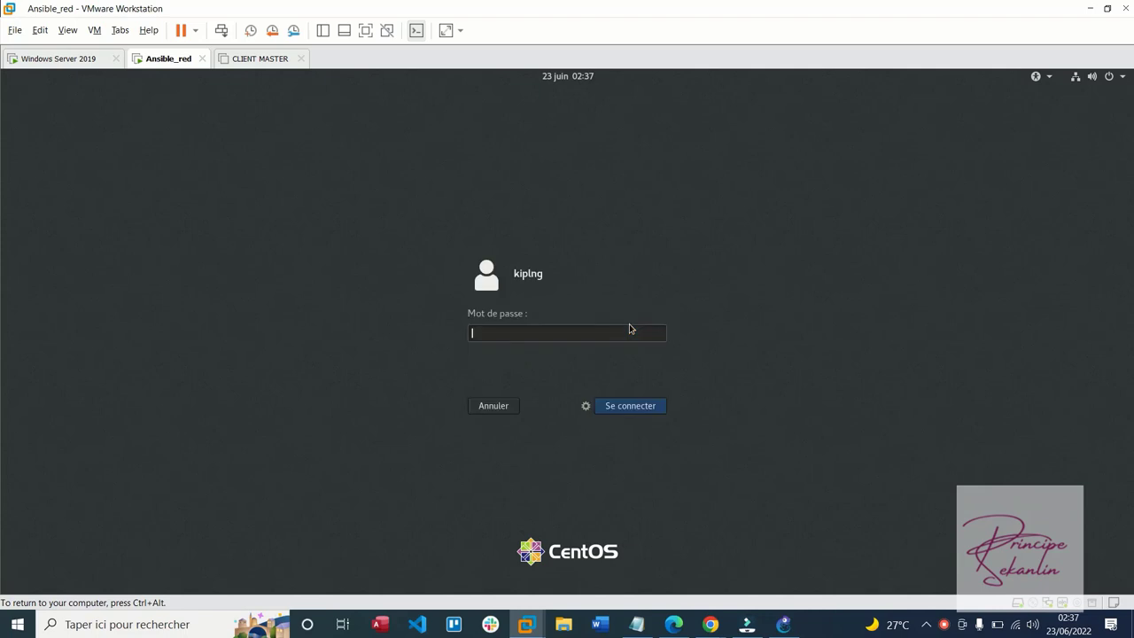
text(1)
key(Return)
key(ctrl+alt)
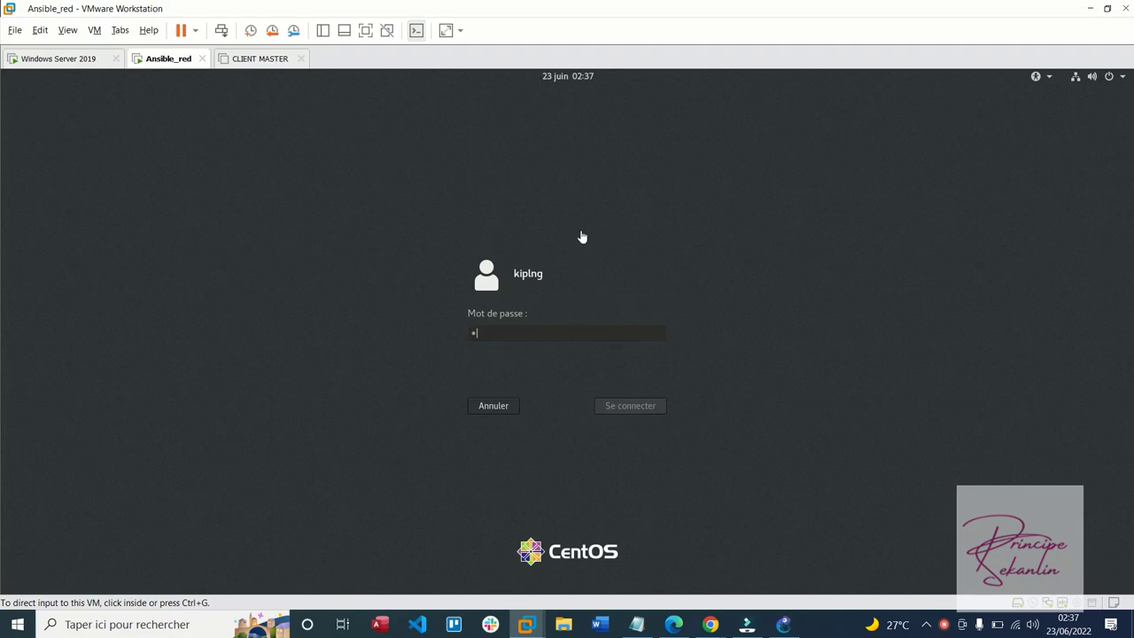
key(Return)
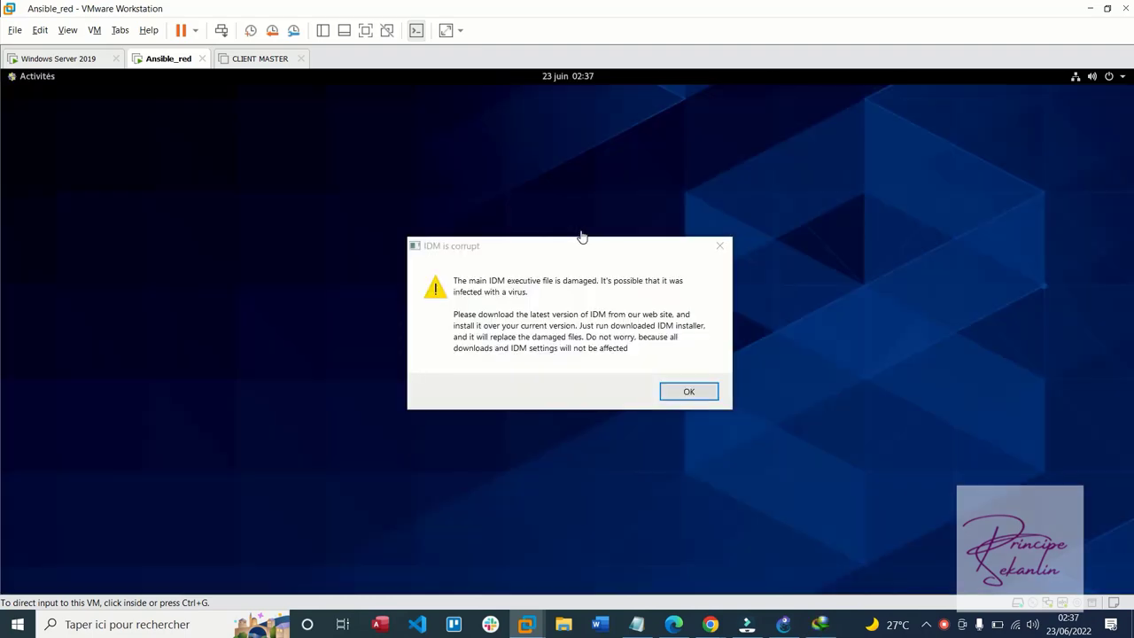
click(718, 248)
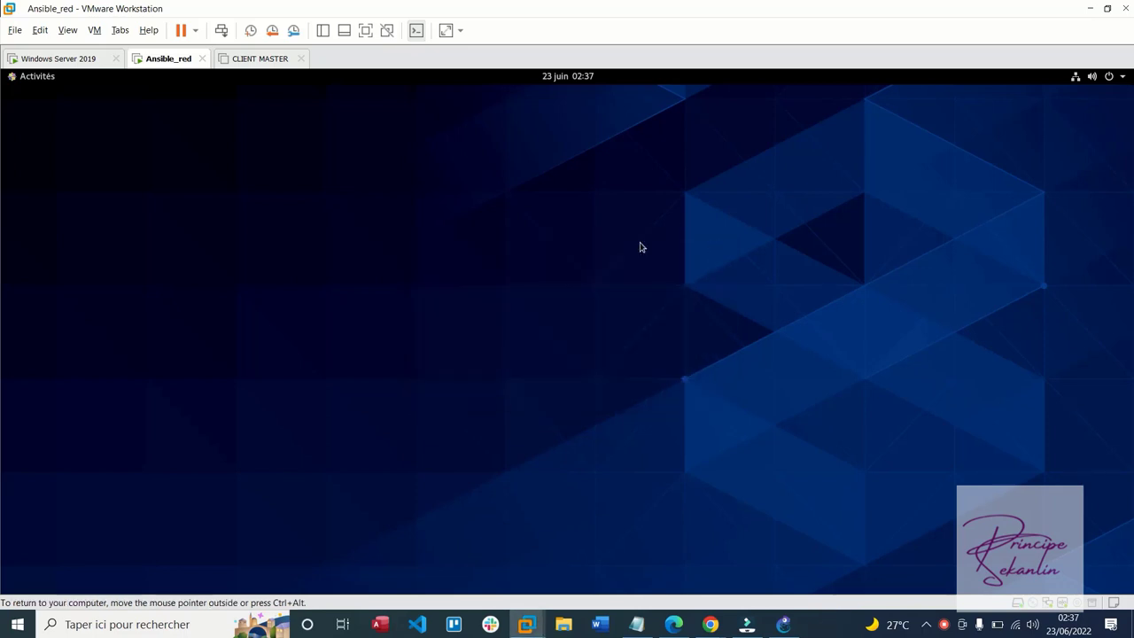
In a terminal, run su - and ifconfig to see ens34 at 192.168.1.1, then return to GNS3
key(super)
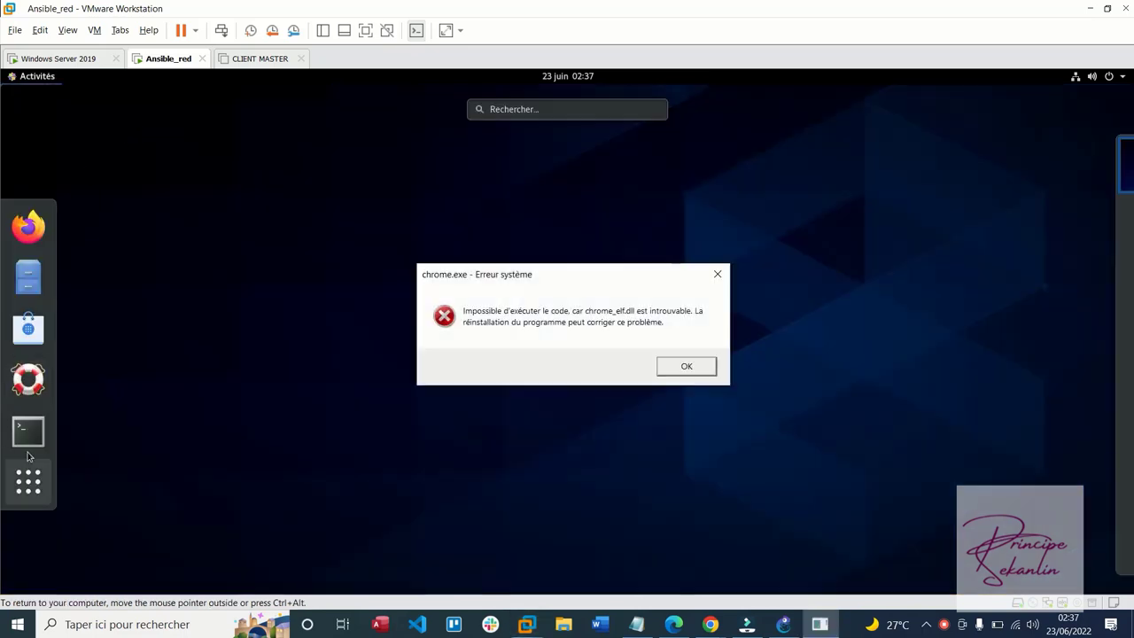
click(27, 432)
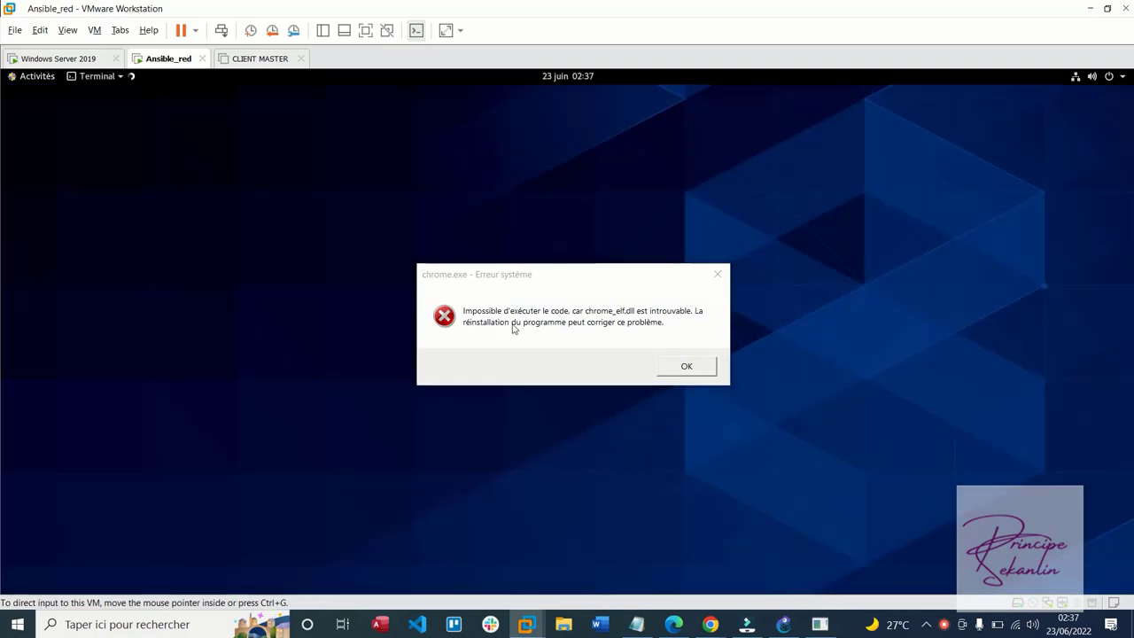
click(718, 274)
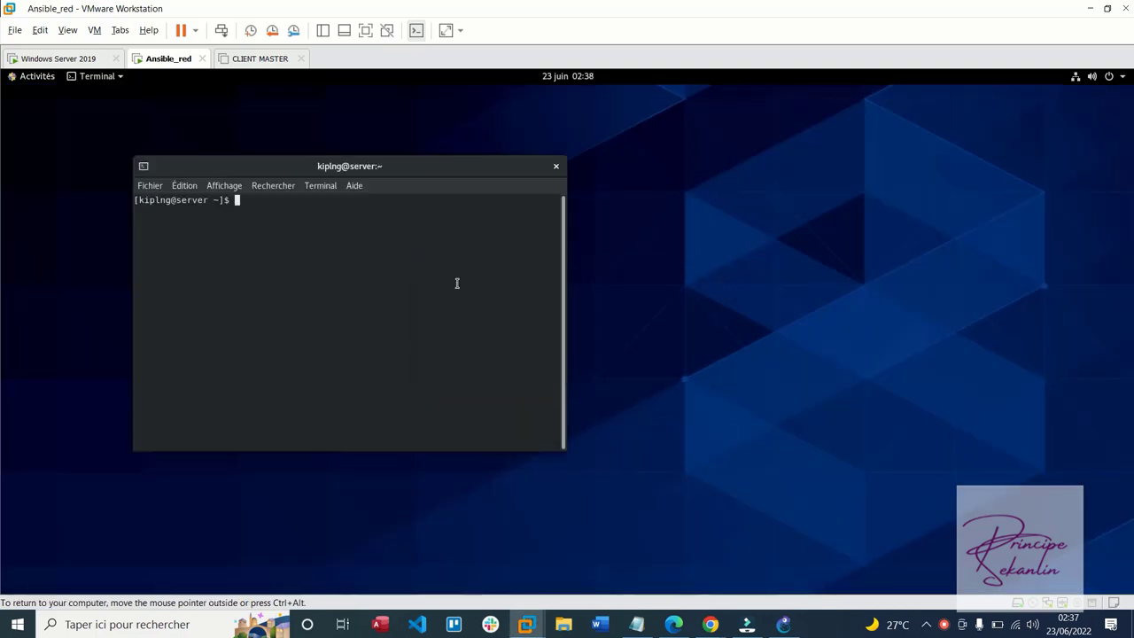
text(su -)
key(Return)
key(Return)
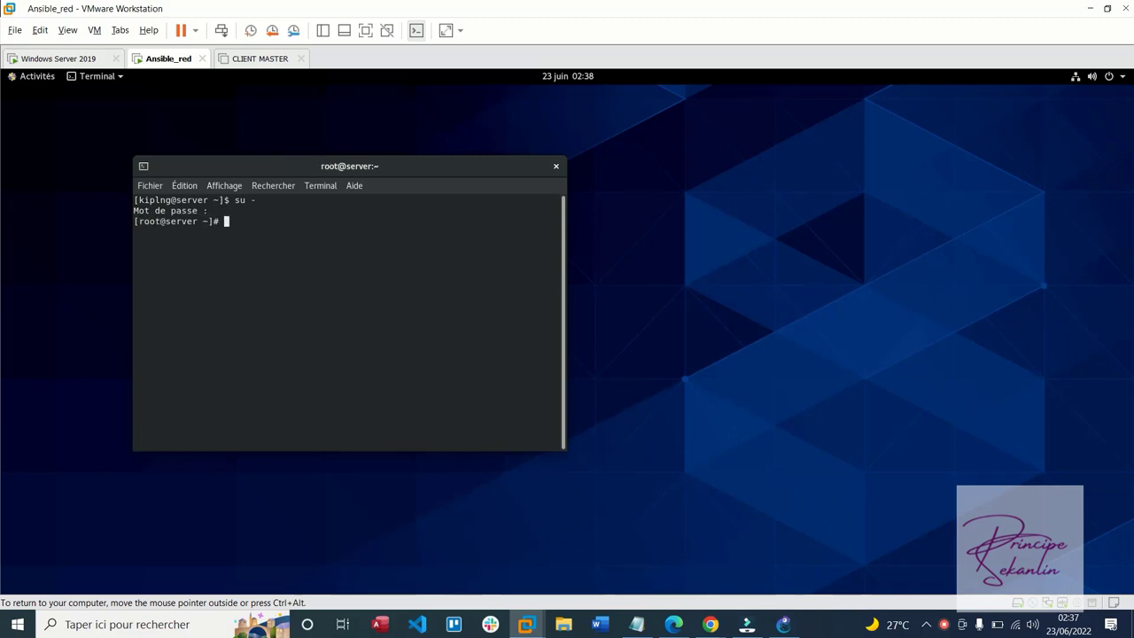
text(ifconfig)
key(Return)
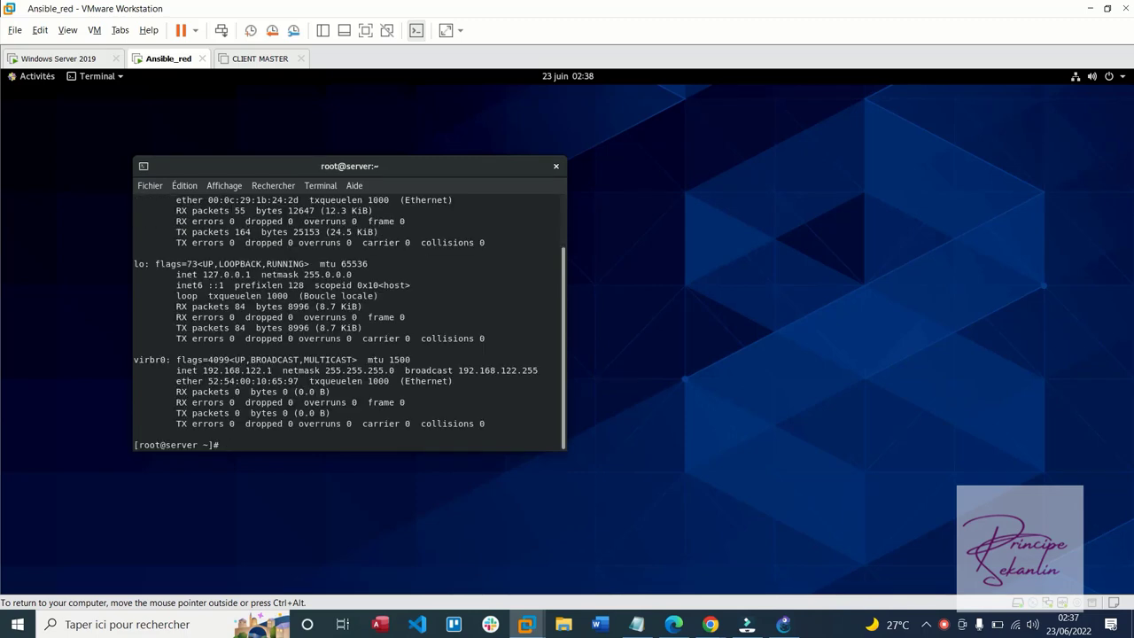
scroll(406, 293, up, 2)
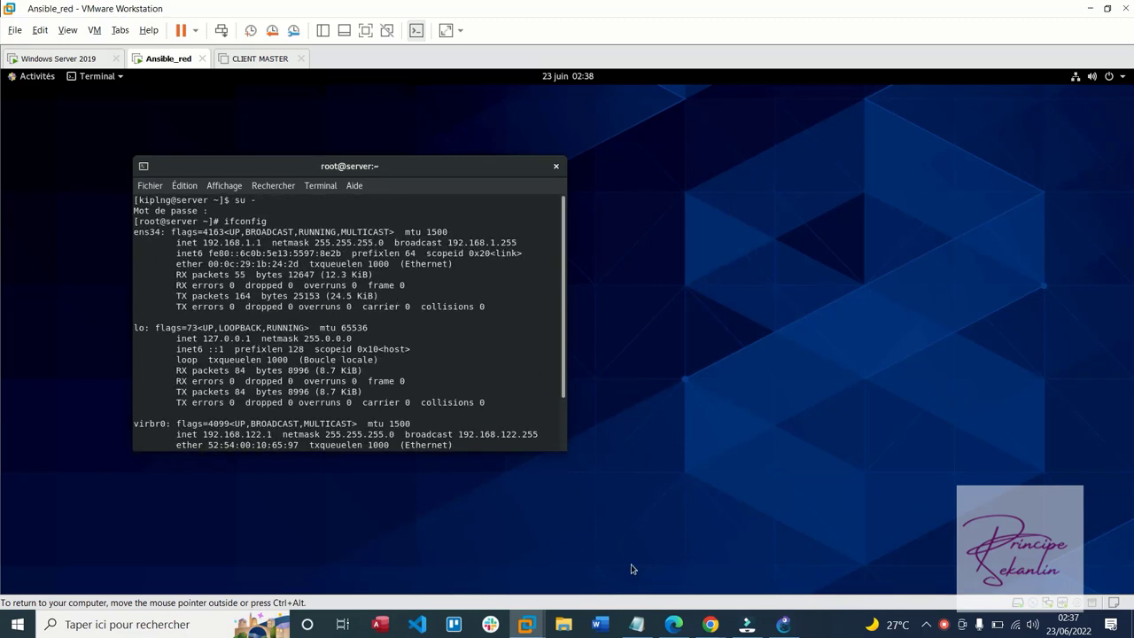
click(784, 624)
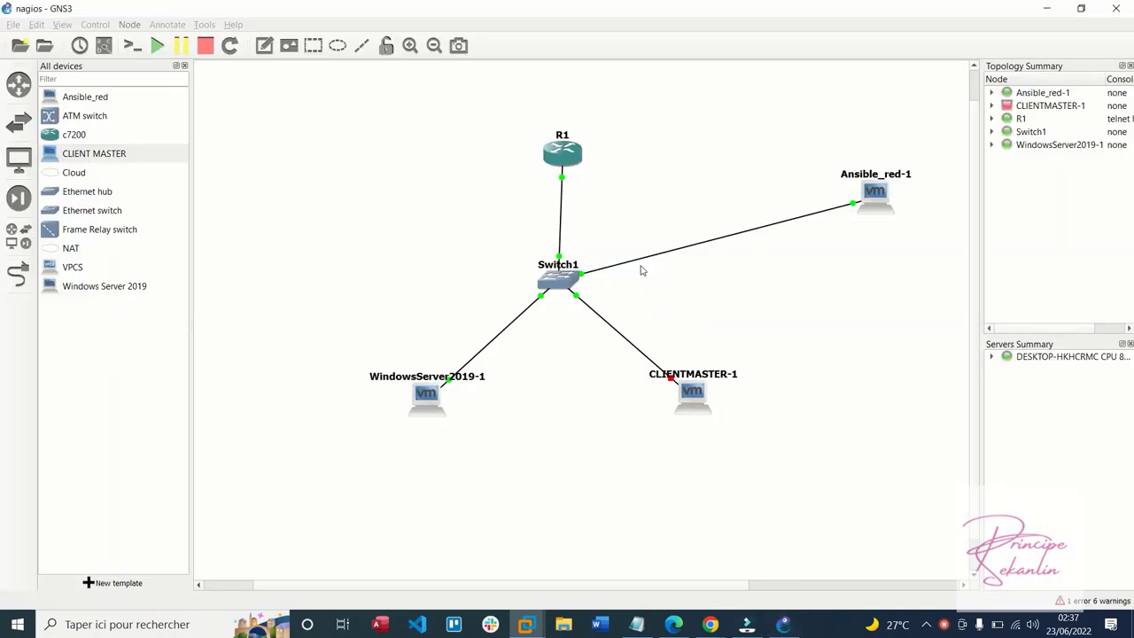
Open a console window on router R1 via its context menu and double-click
right_click(566, 158)
click(591, 186)
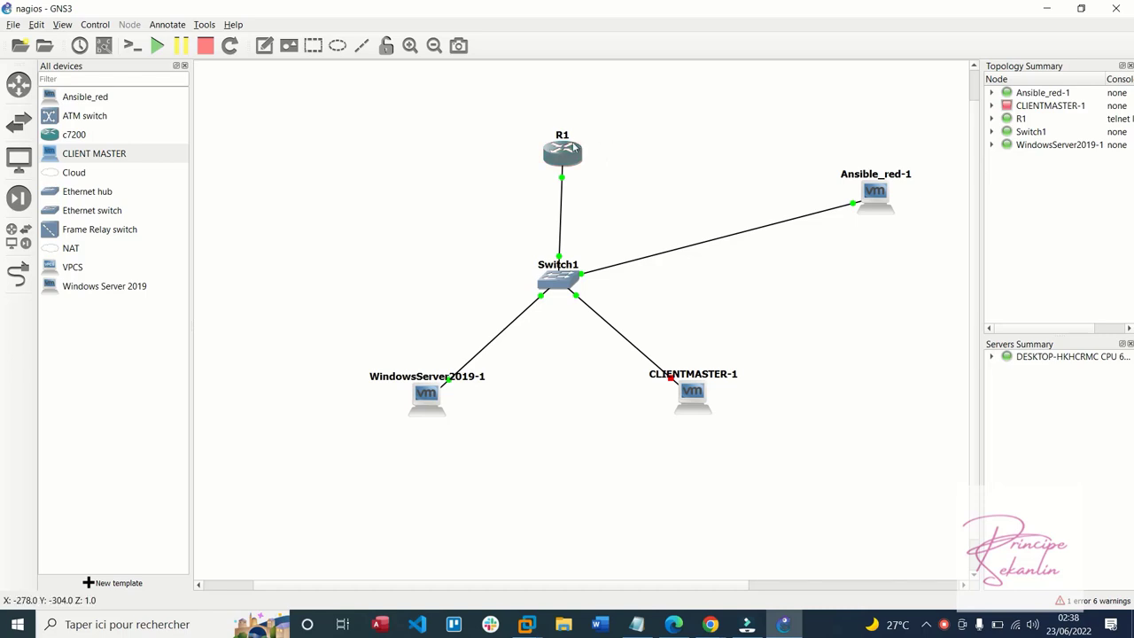
right_click(569, 146)
click(553, 157)
double_click(553, 157)
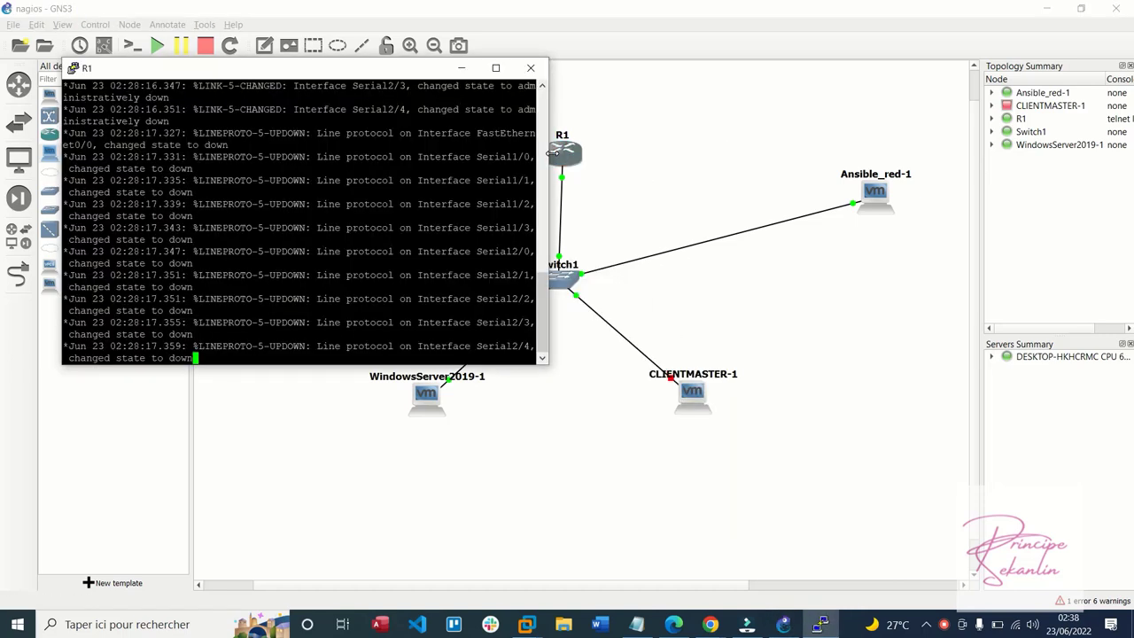
Wake the R1 console, then change its PuTTY font to Courier New size 14 and apply it
key(Return)
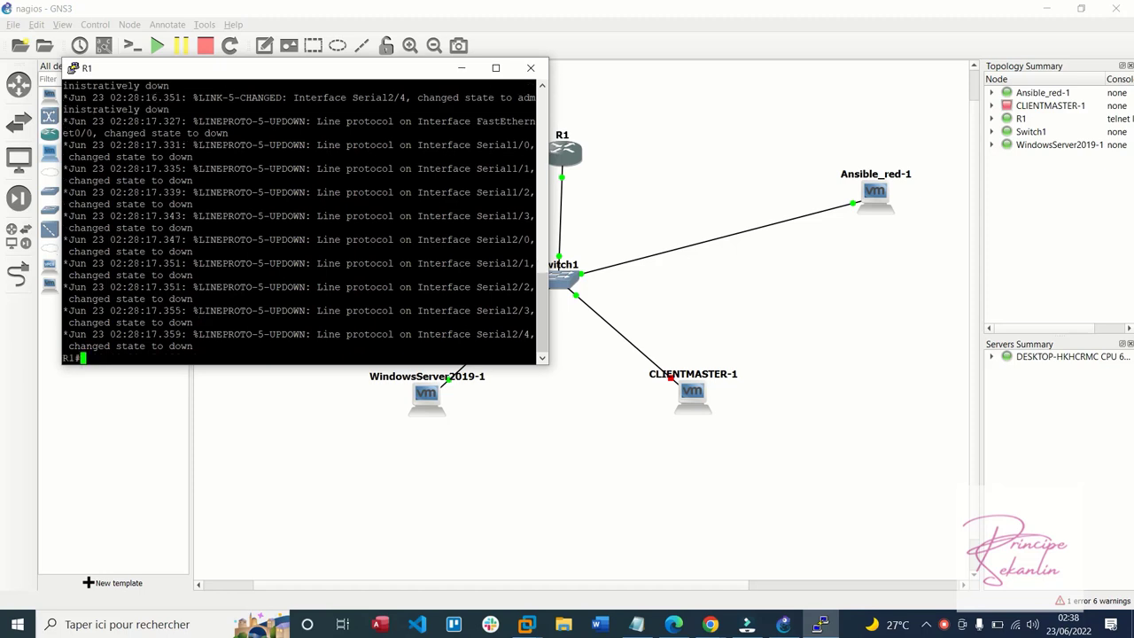
click(494, 251)
right_click(244, 67)
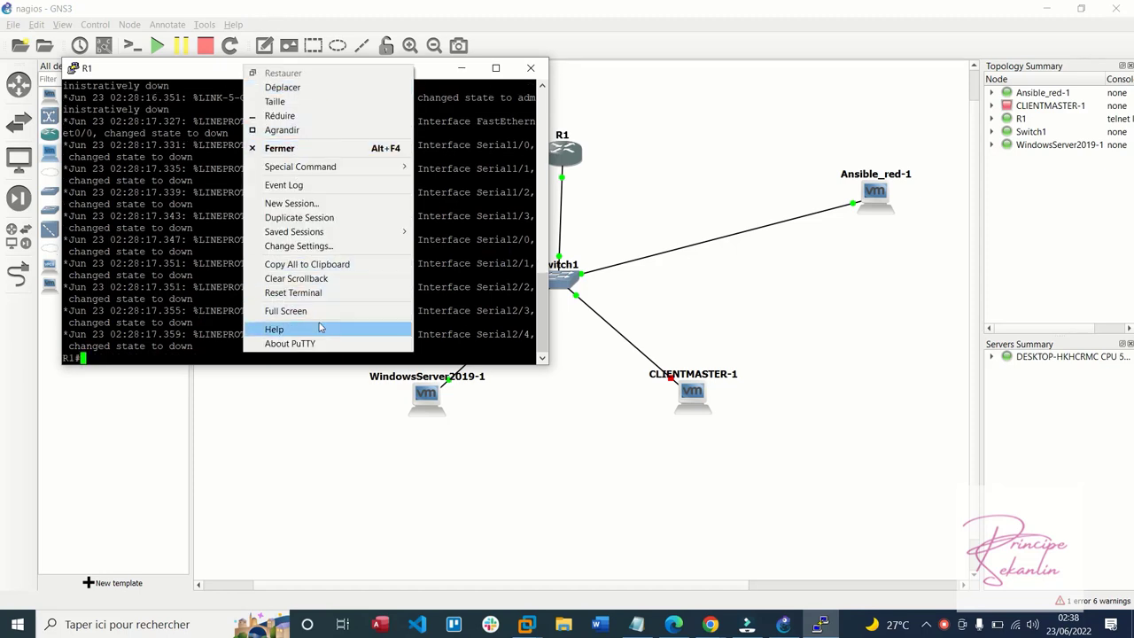
click(298, 247)
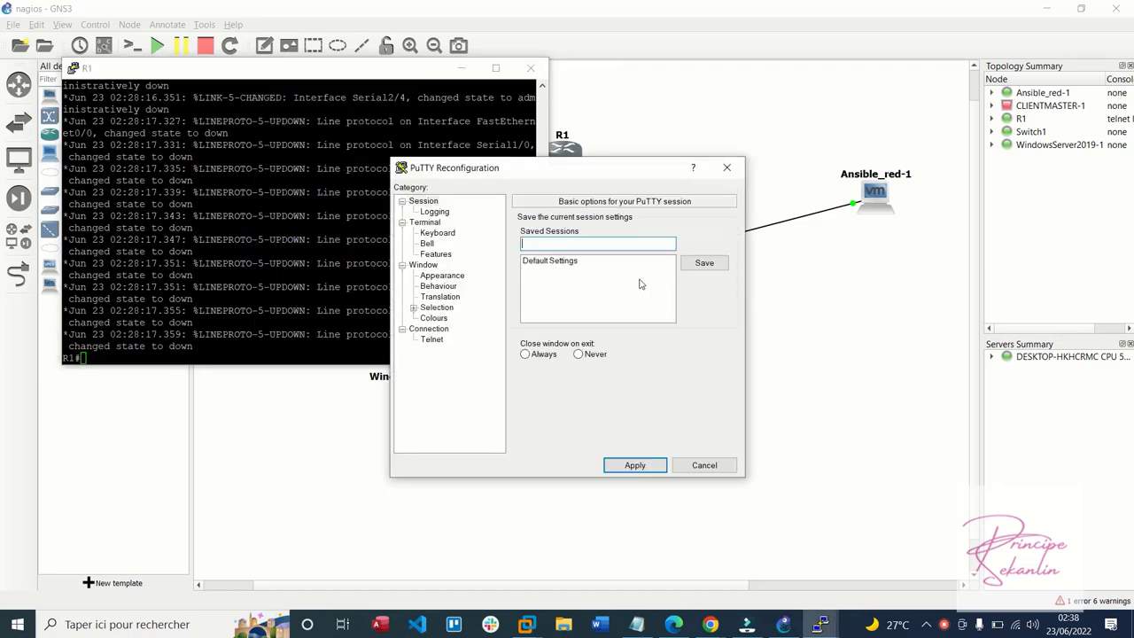
click(442, 275)
click(692, 304)
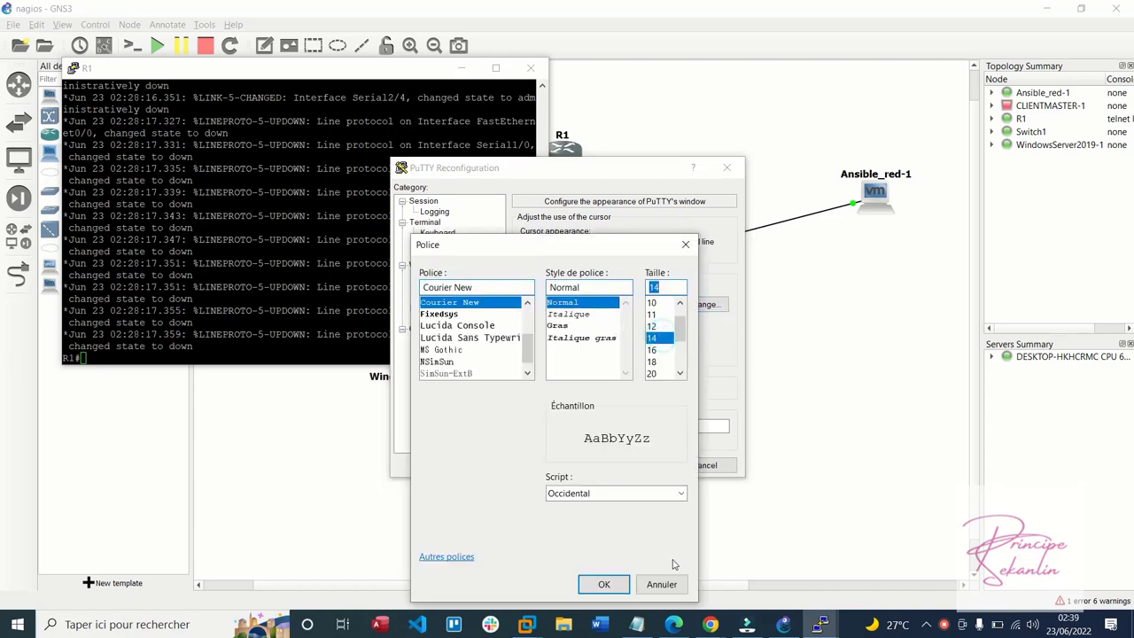
click(607, 583)
click(634, 466)
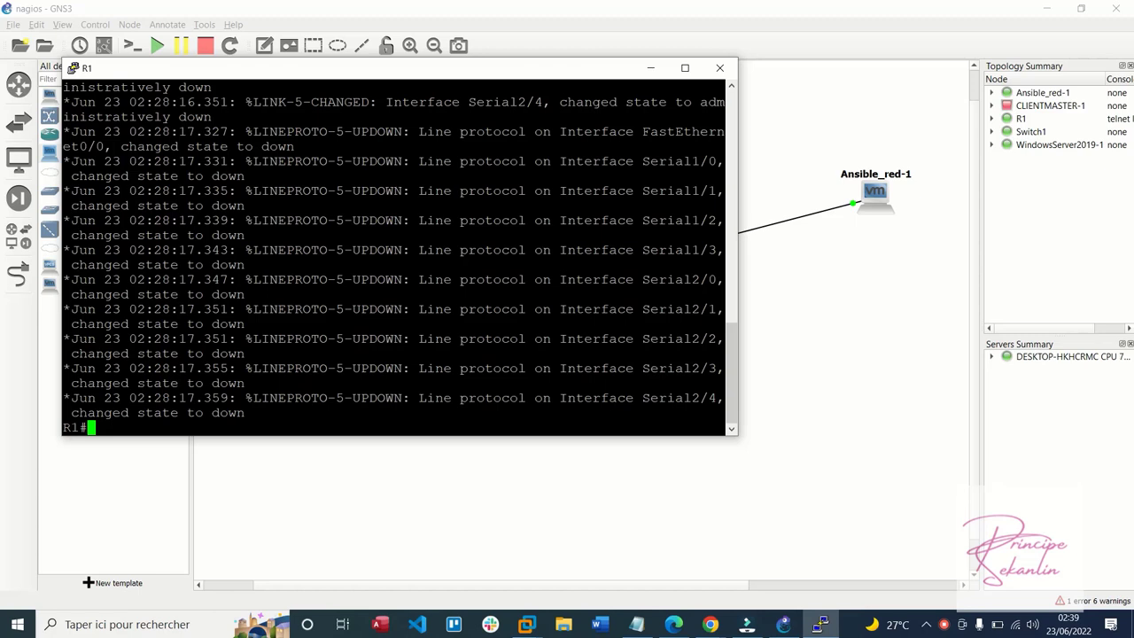
Enter privileged and global config mode on R1, then select interface FastEthernet 0/0
text(en)
key(Return)
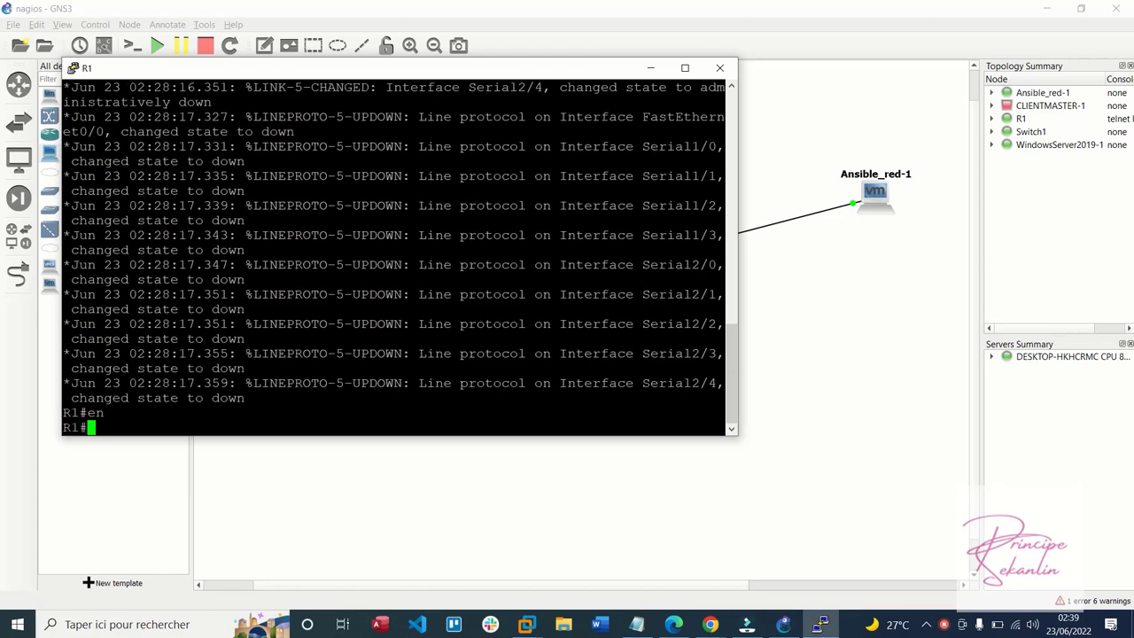
text(conf)
key(Return)
key(Return)
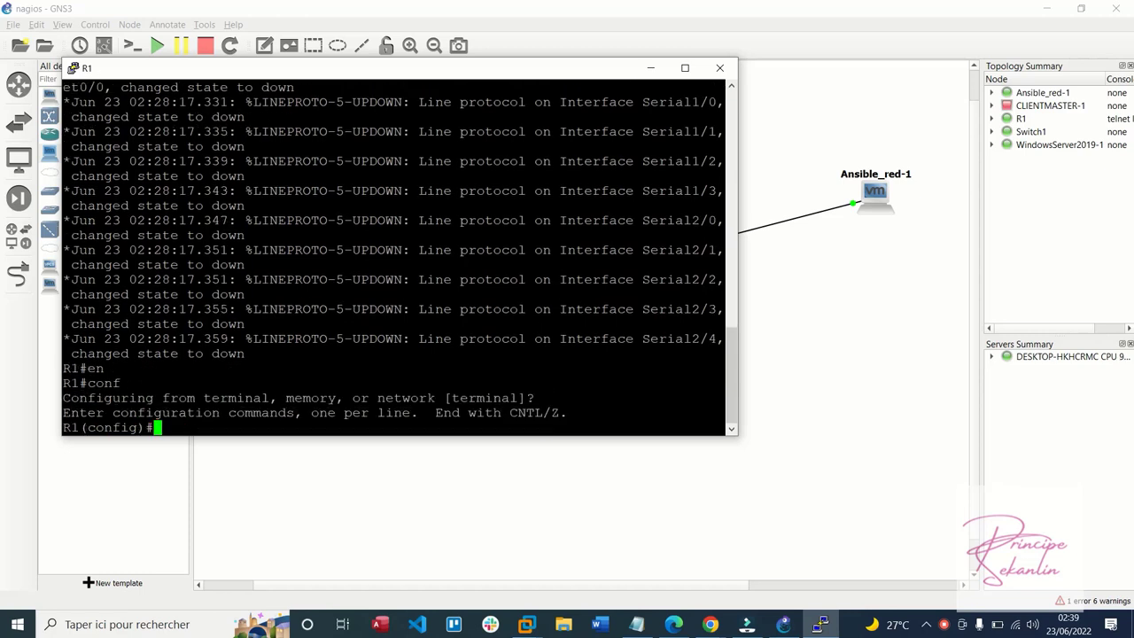
text(int)
key(Tab)
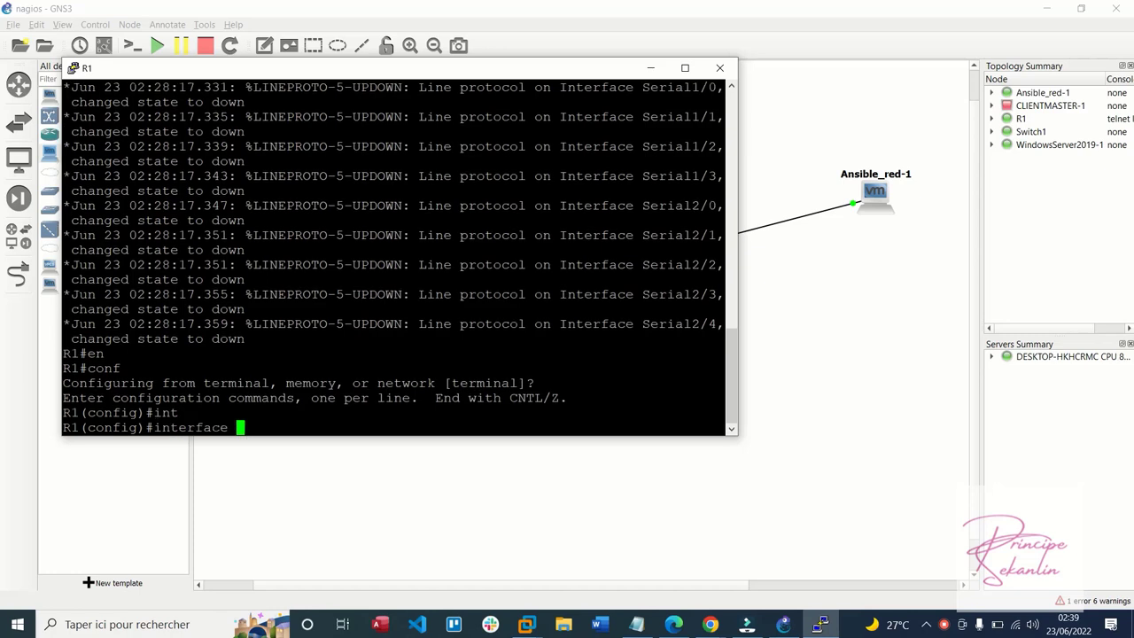
text(F)
key(Tab)
text(0/0)
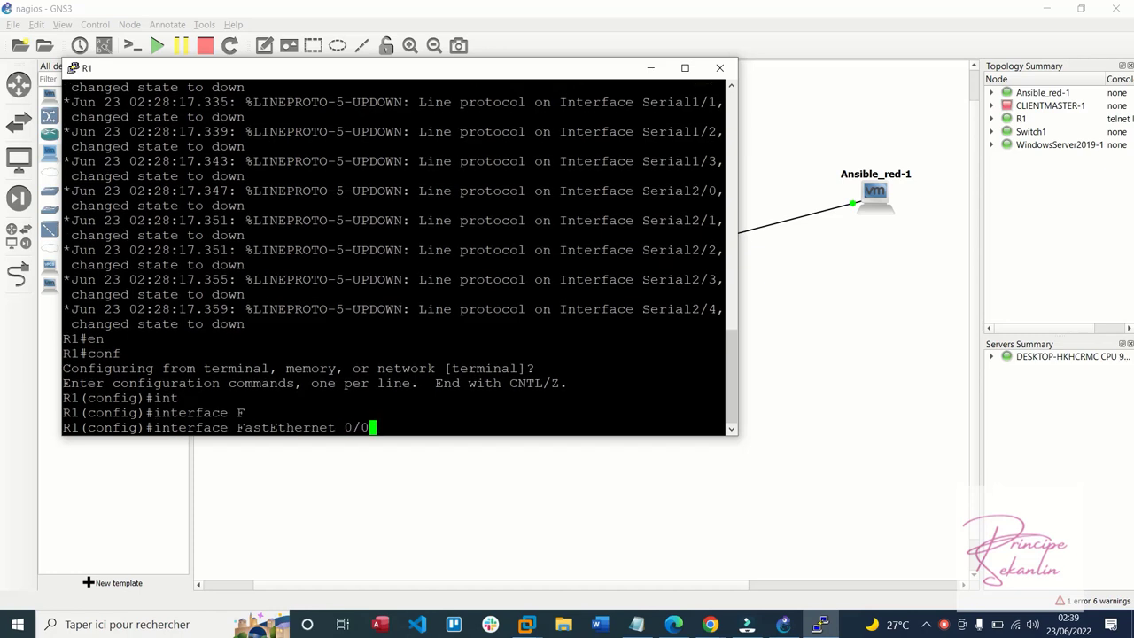
key(Return)
Assign 192.168.1.2 255.255.255.0 to FastEthernet 0/0 and enable it with no shutdown
text(ip )
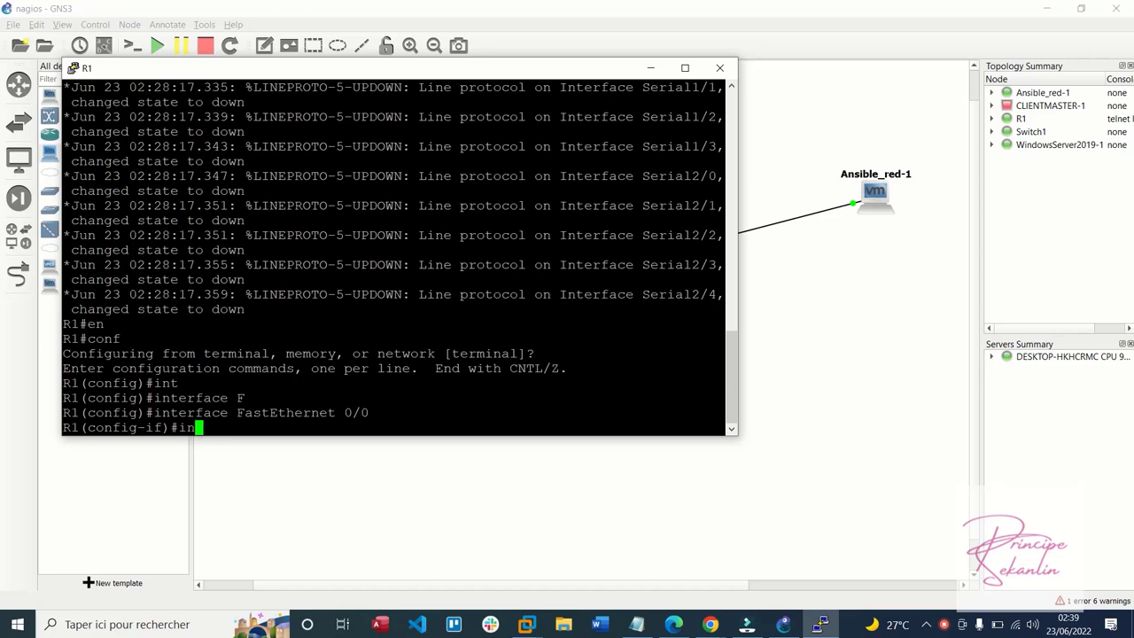
text(add)
key(BackSpace)
key(Tab)
text(192.168.1.)
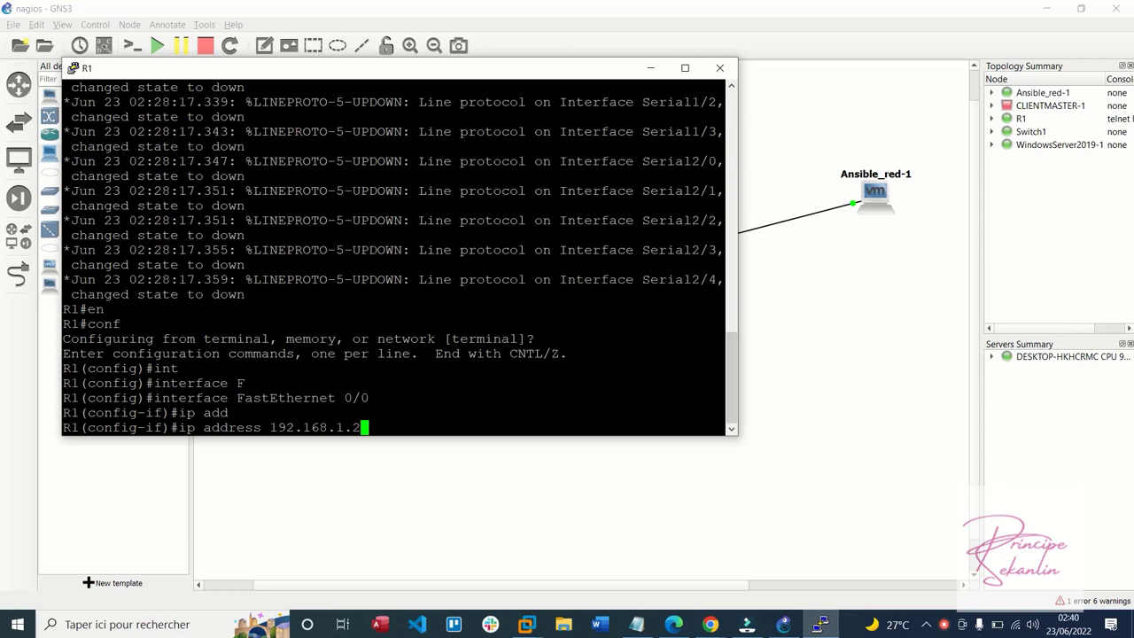
text(2 255.255.255.0)
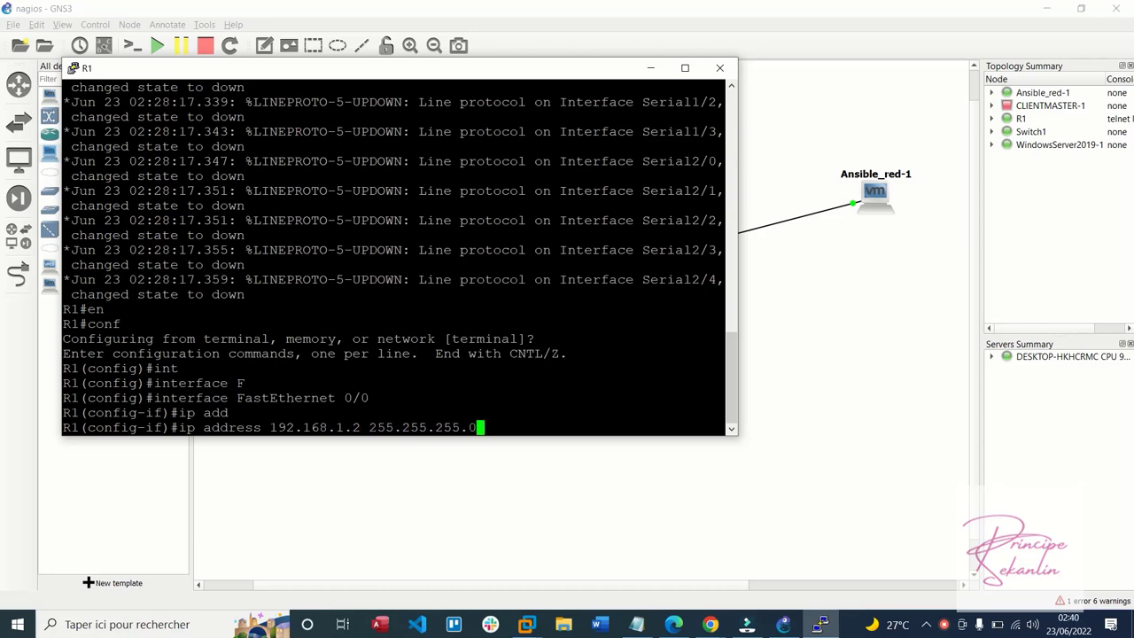
key(Return)
text(no sh)
key(Tab)
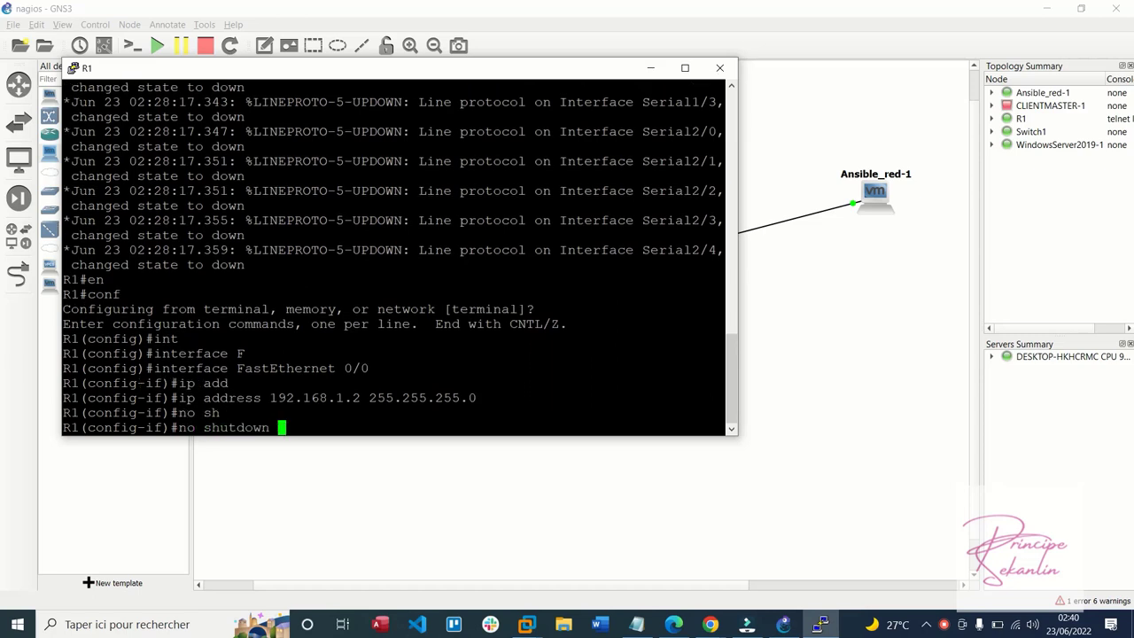
key(Return)
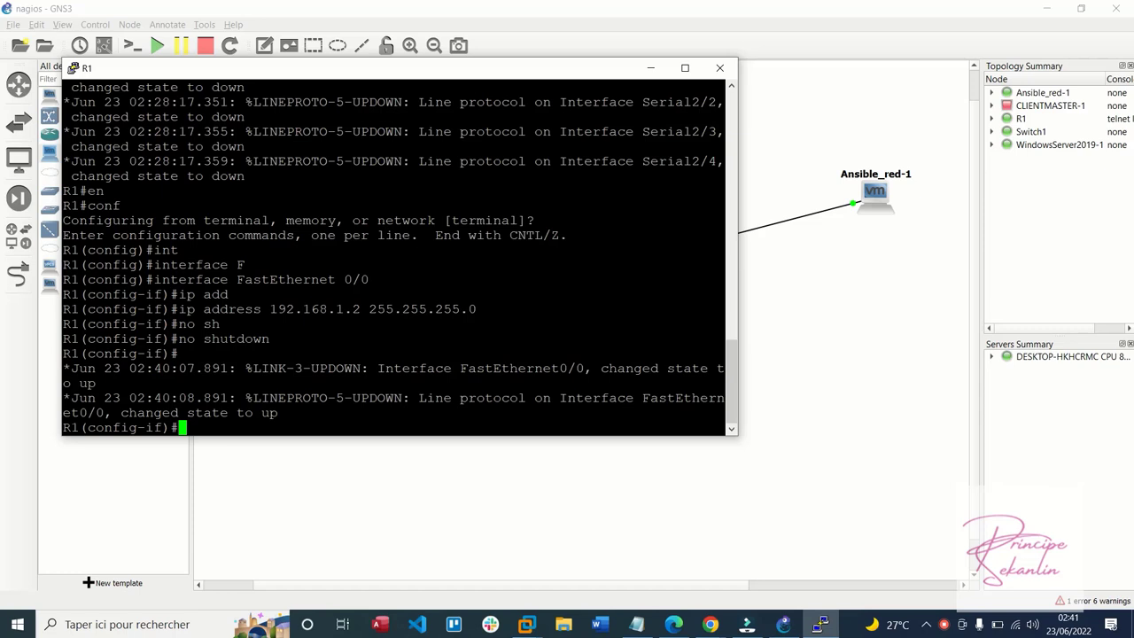
Exit interface configuration mode on R1 and clear a half-typed ip route command
text(exit)
key(Return)
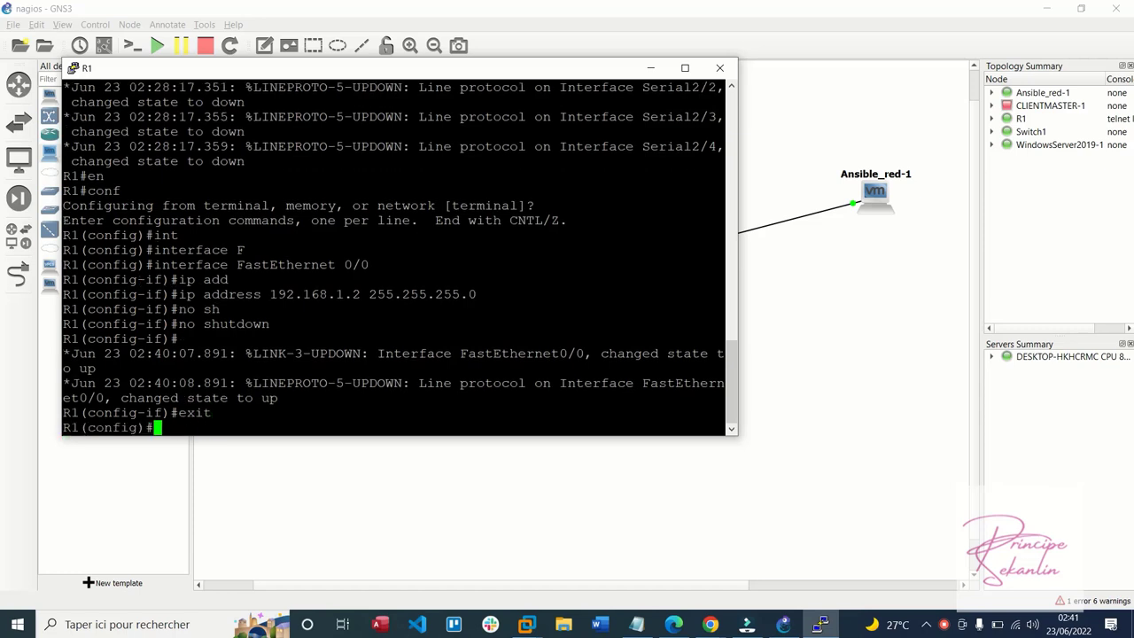
text(ip rou)
key(Tab)
text(t)
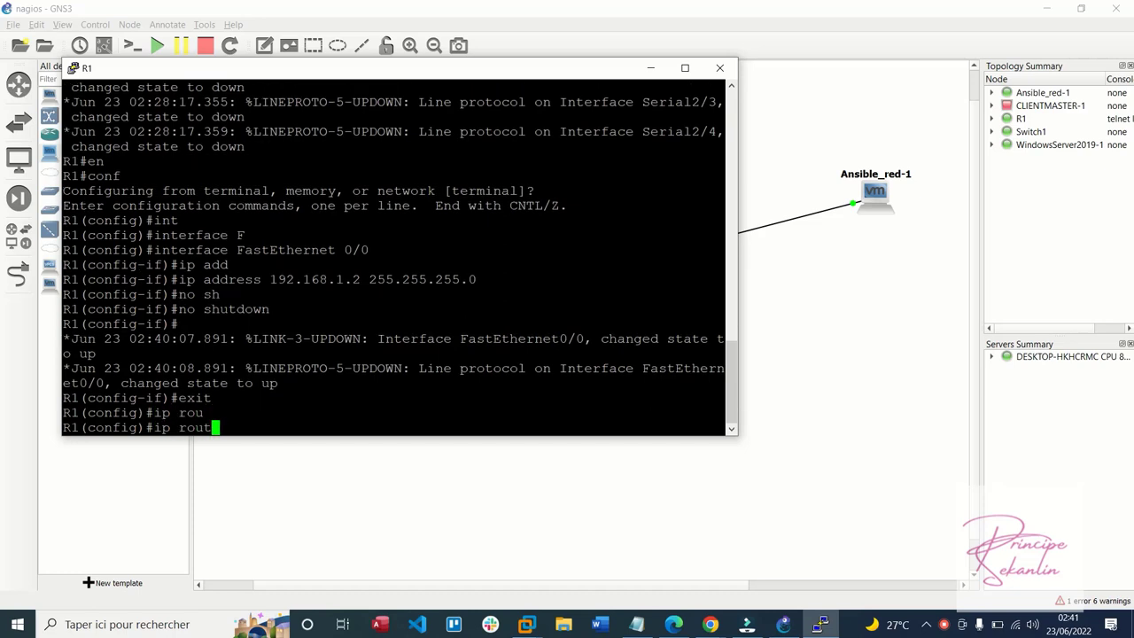
key(Tab)
text(e)
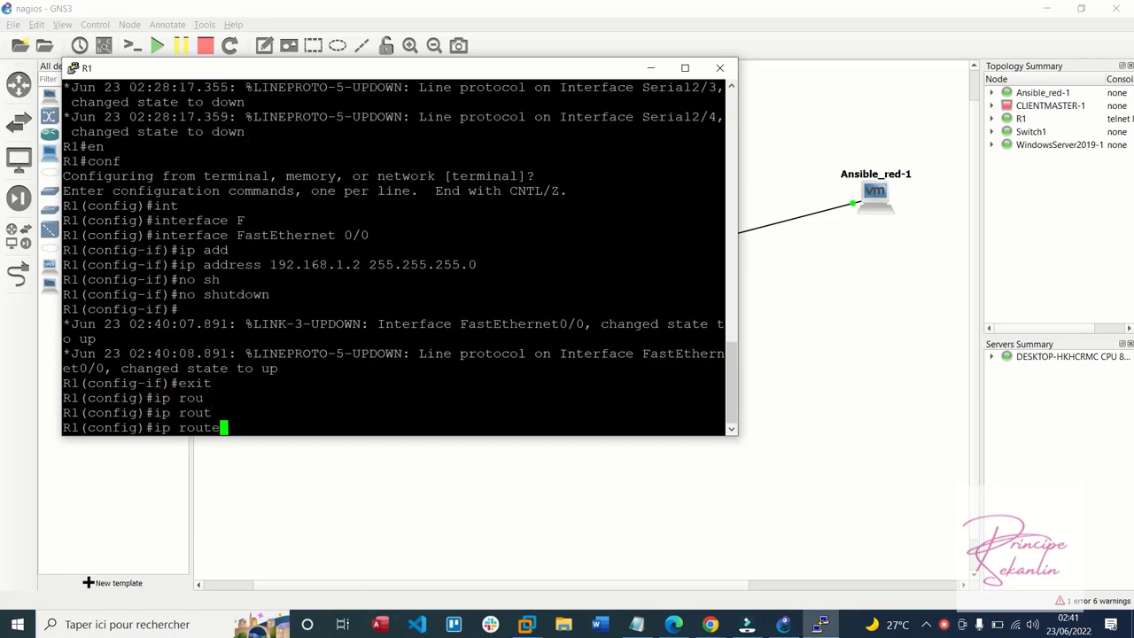
scroll(725, 430, up, 4)
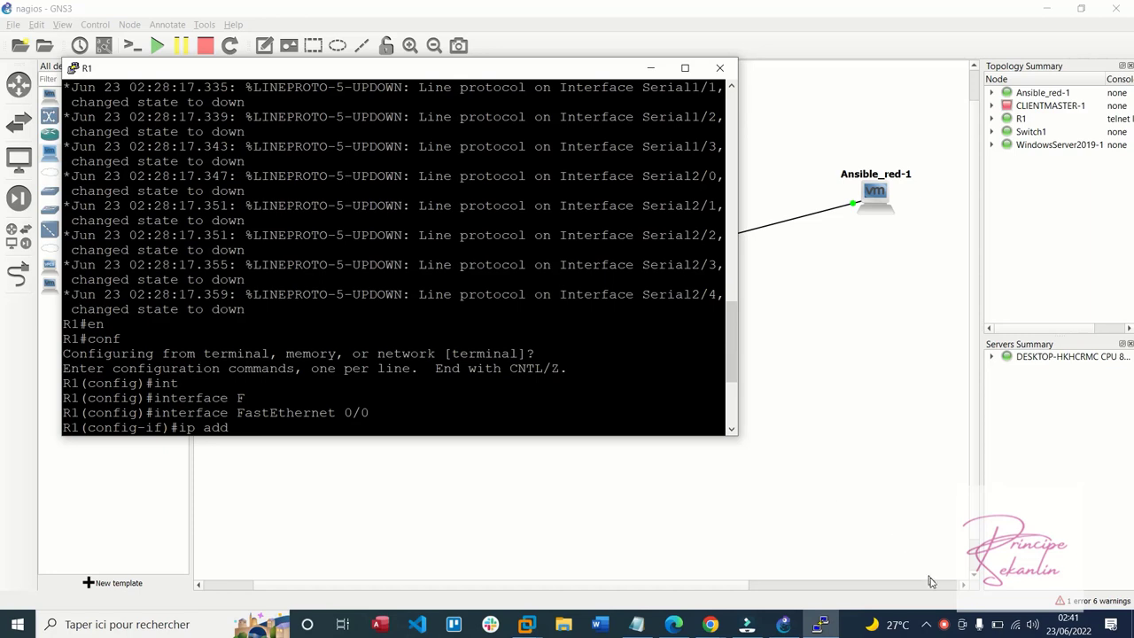
click(945, 625)
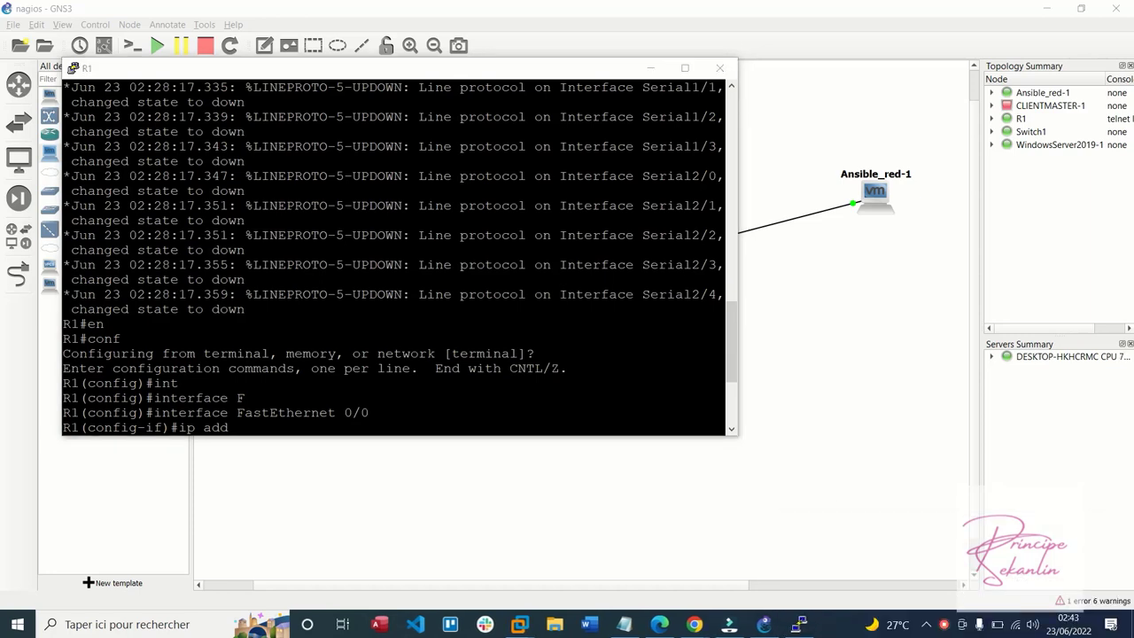
key(BackSpace)
key(BackSpace)
key(BackSpace)
key(BackSpace)
key(BackSpace)
key(BackSpace)
key(BackSpace)
key(BackSpace)
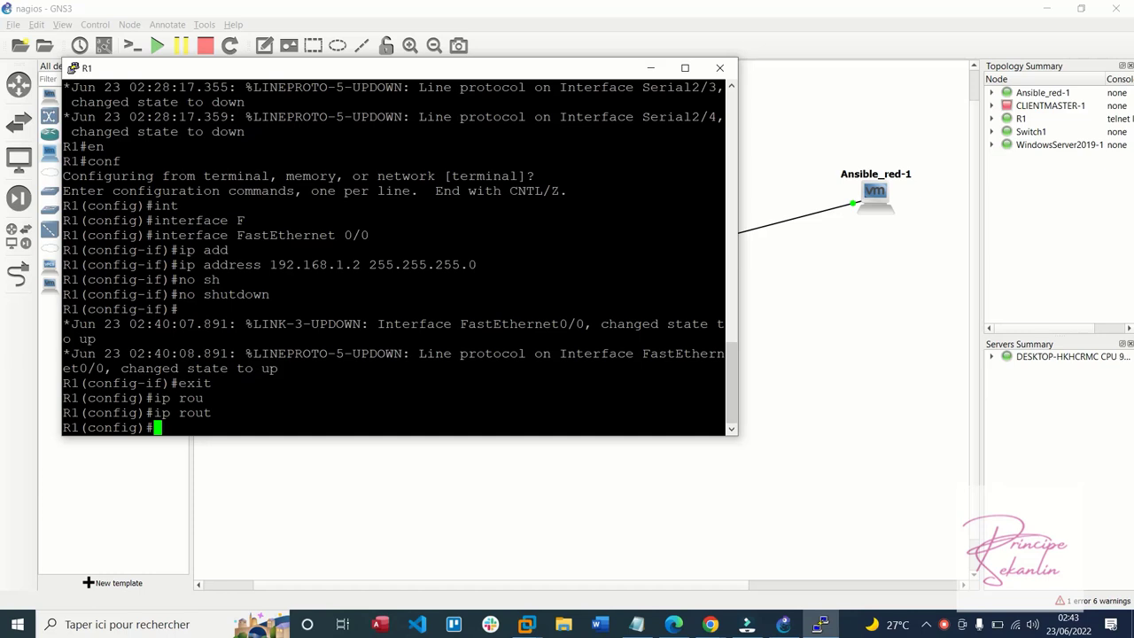
Add the static route ip route 192.168.1.0 255.255.255.0 fastEthernet 0/0
text(ip route 0.0.0.0 0.00.)
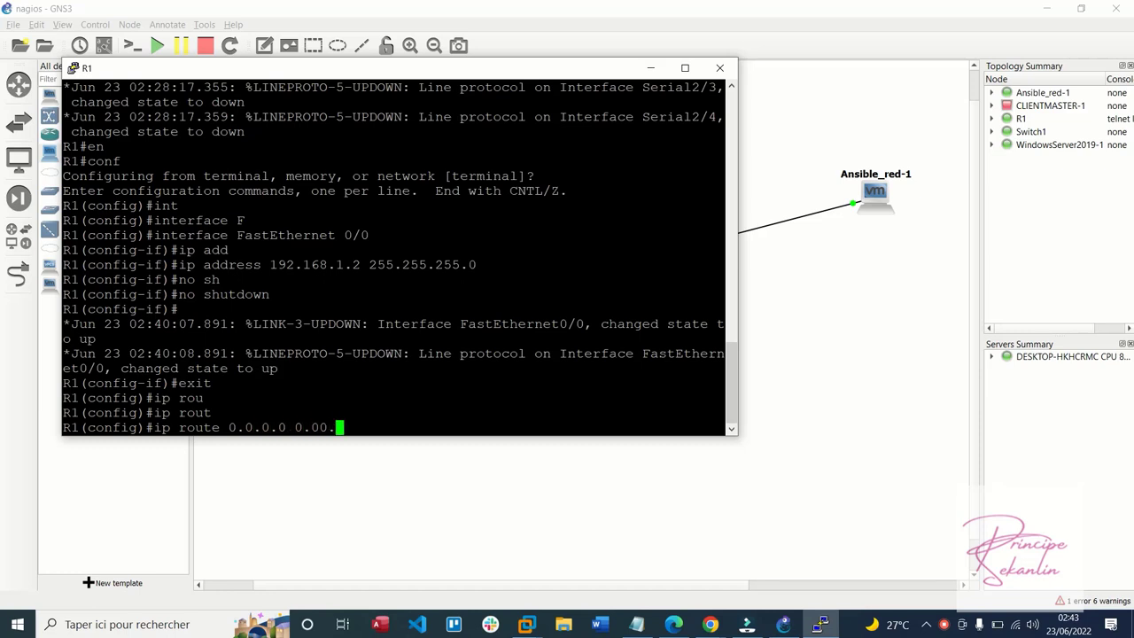
key(BackSpace)
key(BackSpace)
text(.0.0)
key(BackSpace)
key(BackSpace)
key(BackSpace)
key(BackSpace)
key(BackSpace)
key(BackSpace)
key(BackSpace)
key(BackSpace)
key(BackSpace)
key(BackSpace)
key(BackSpace)
key(BackSpace)
key(BackSpace)
key(BackSpace)
key(BackSpace)
key(BackSpace)
text(192.168)
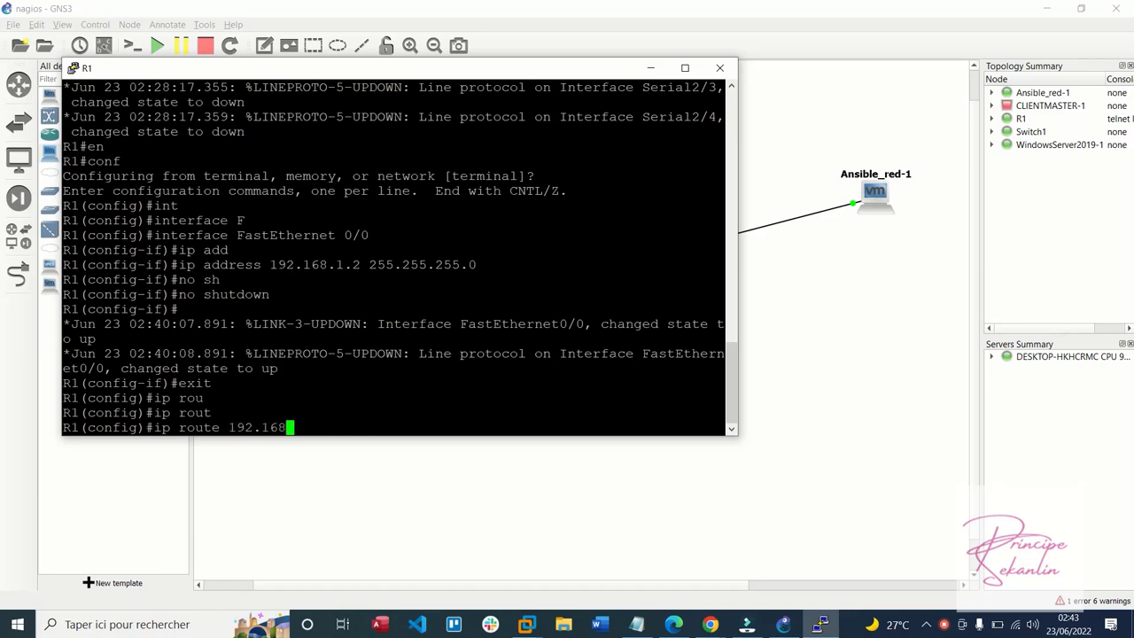
text(.)
text(1.0 25)
text(5.255.)
text(55.)
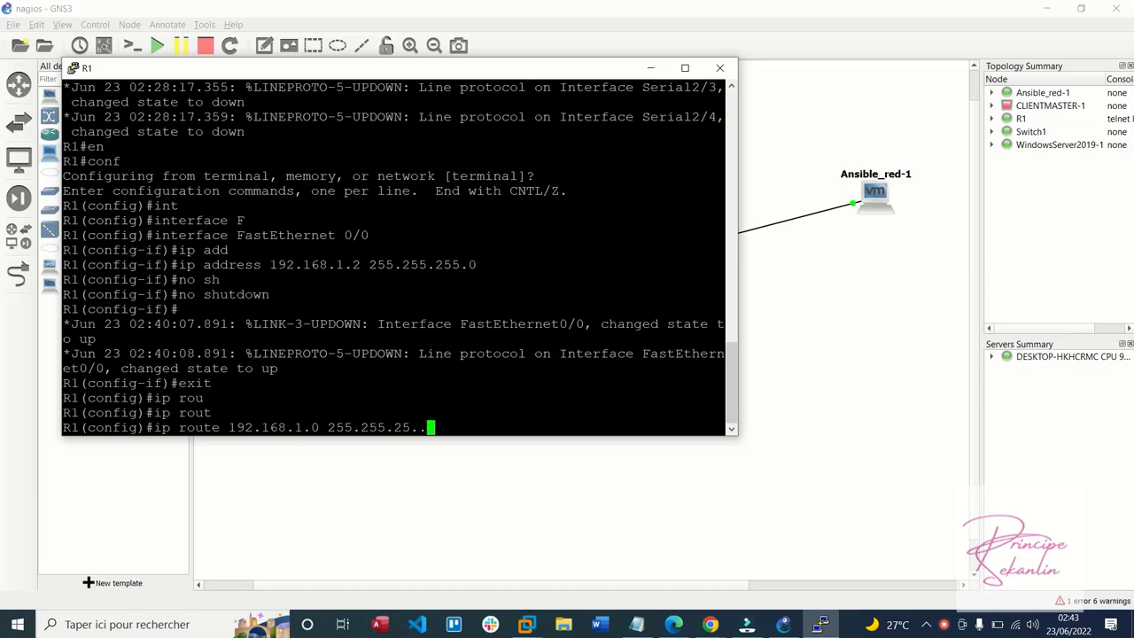
key(BackSpace)
key(BackSpace)
text(5.0 fa)
key(Tab)
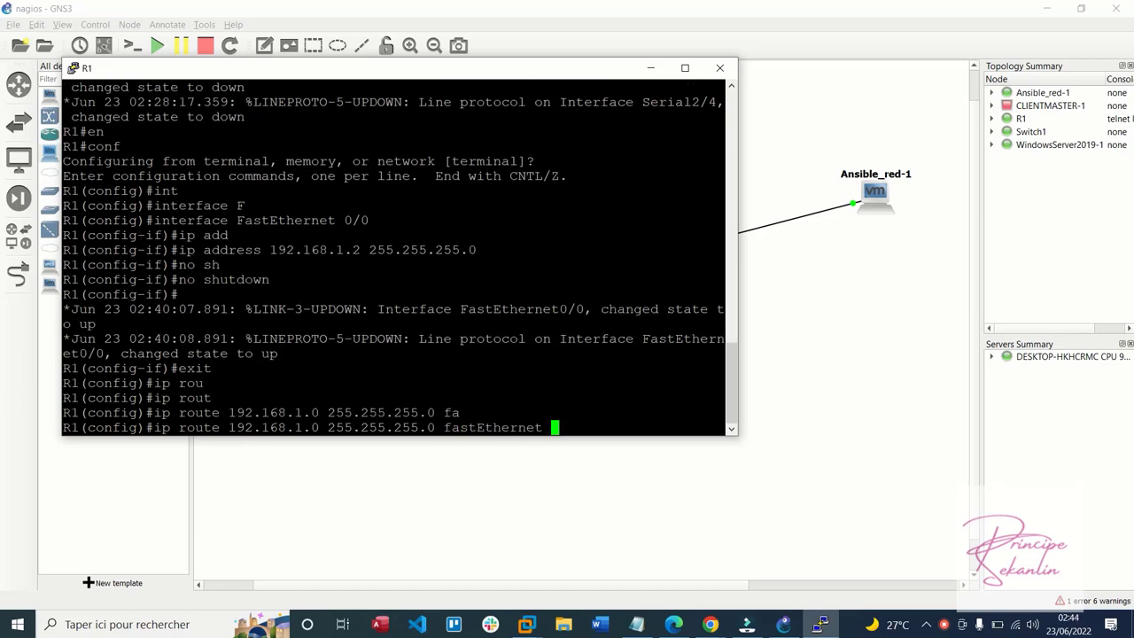
text(0/0)
key(Return)
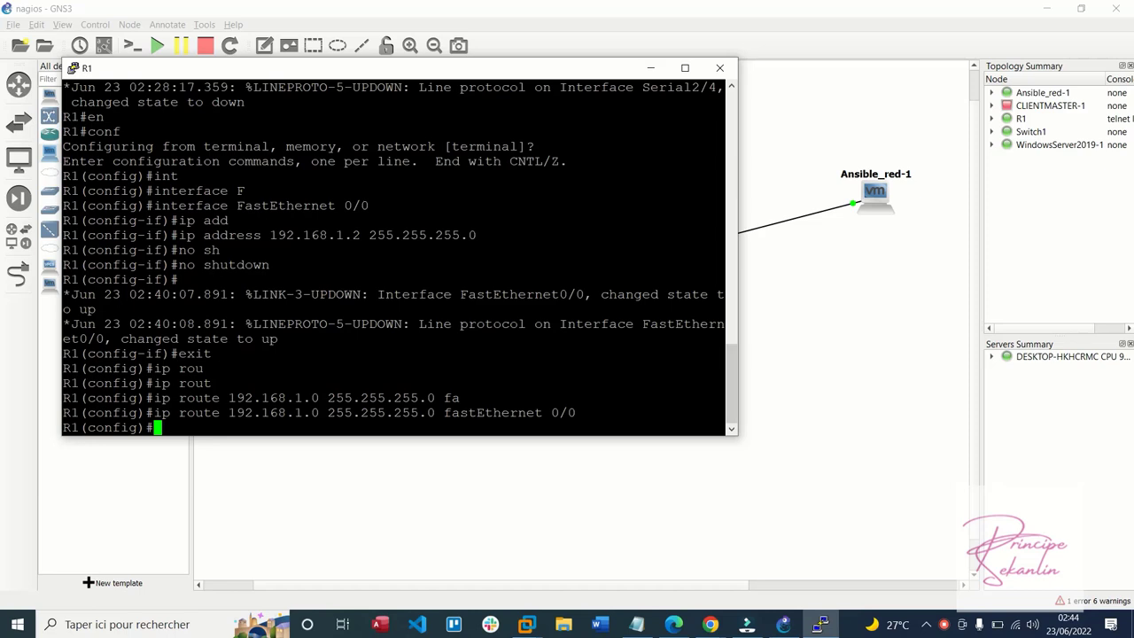
Run do write on R1, confirm the NVRAM overwrite, and return to R1# with Ctrl+Z
text(no sh)
key(Tab)
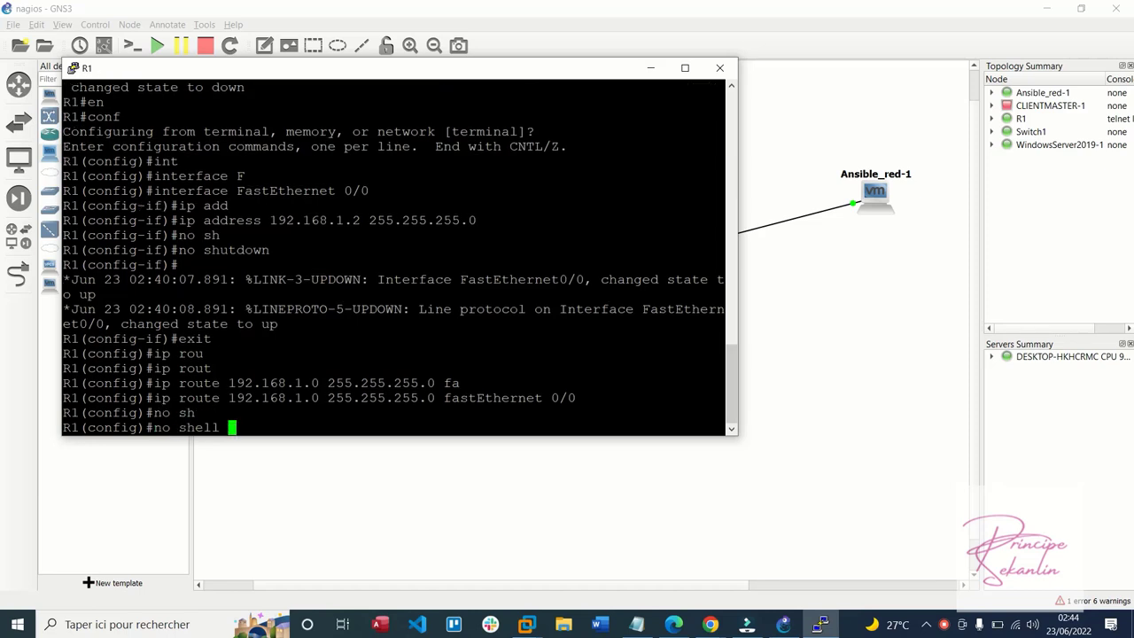
key(BackSpace)
key(BackSpace)
key(BackSpace)
key(BackSpace)
key(BackSpace)
key(BackSpace)
key(BackSpace)
key(BackSpace)
key(BackSpace)
text(do write)
key(Return)
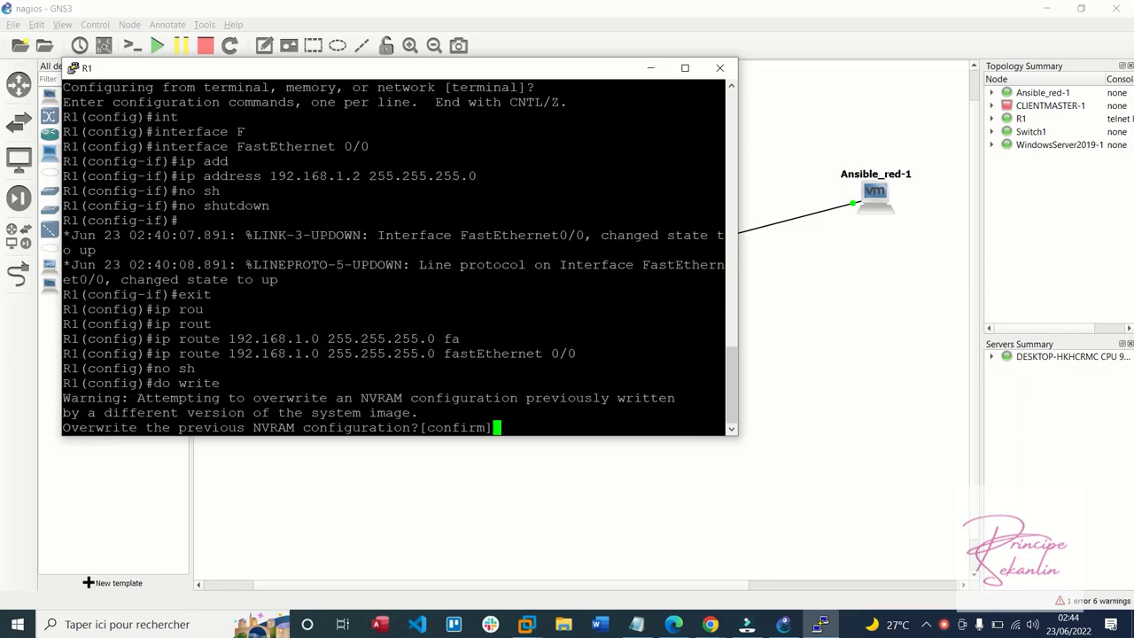
key(Return)
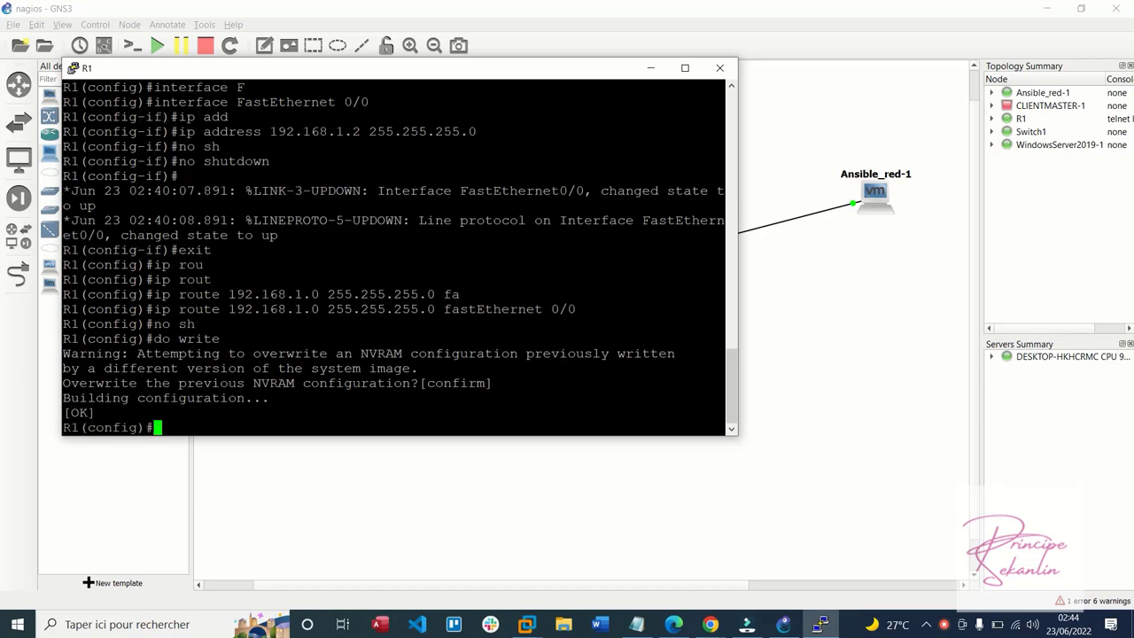
key(ctrl+z)
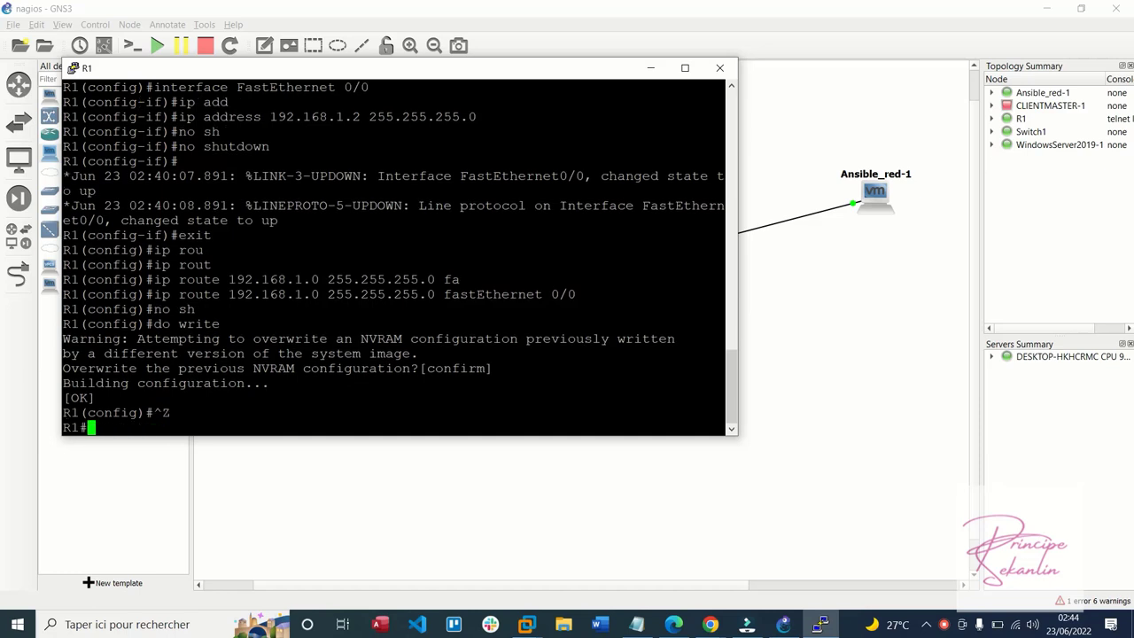
Run show ip interface on R1 and check FastEthernet0/0's address 192.168.1.2/24
text(ping)
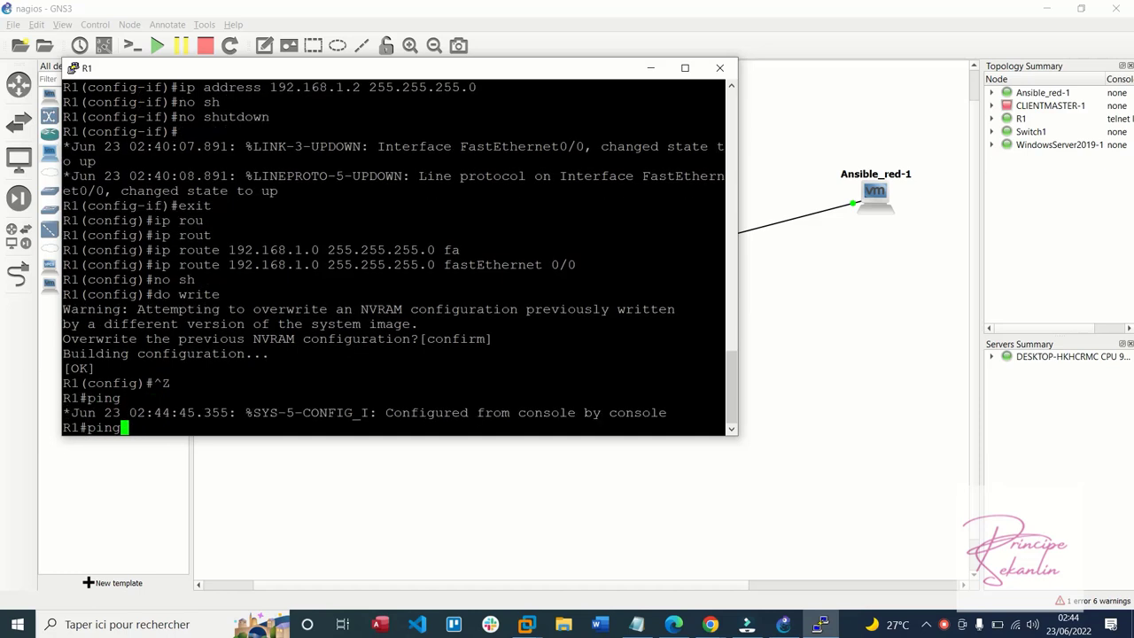
key(BackSpace)
key(BackSpace)
key(BackSpace)
key(BackSpace)
text(ip)
key(BackSpace)
key(BackSpace)
key(BackSpace)
text(so)
key(Return)
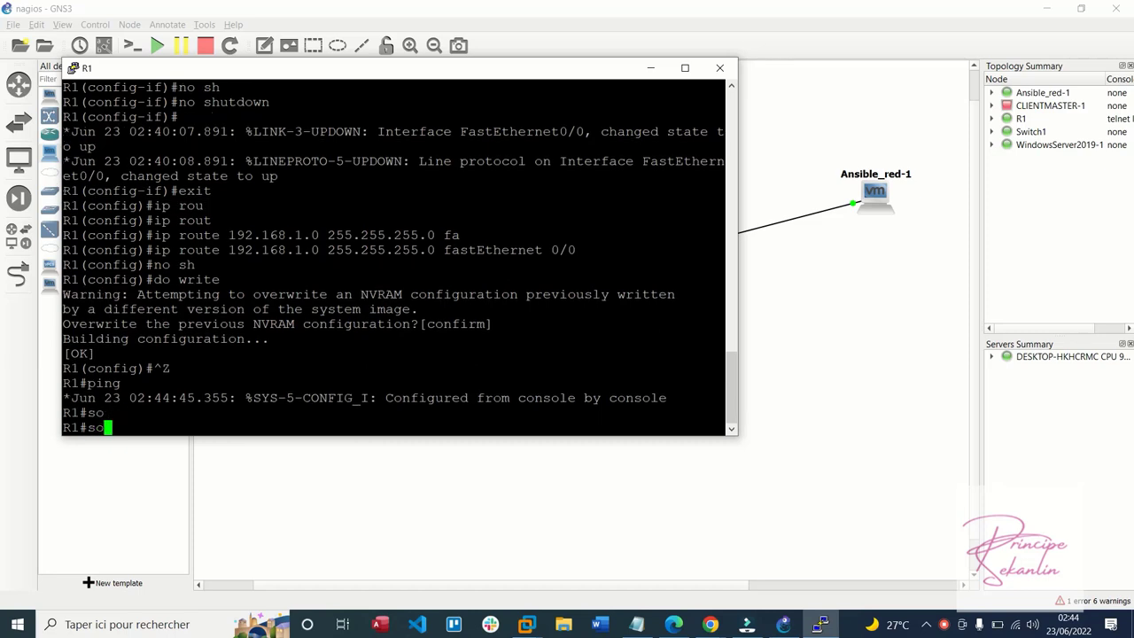
text(sh)
key(Tab)
text(i)
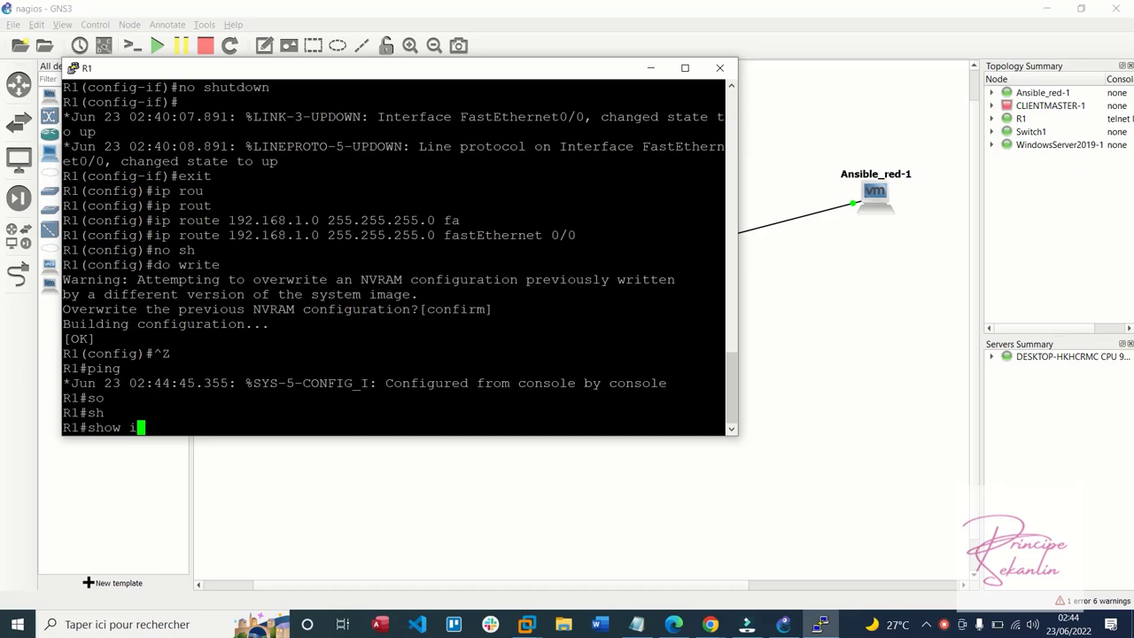
text(p in)
key(Tab)
text(t)
key(Tab)
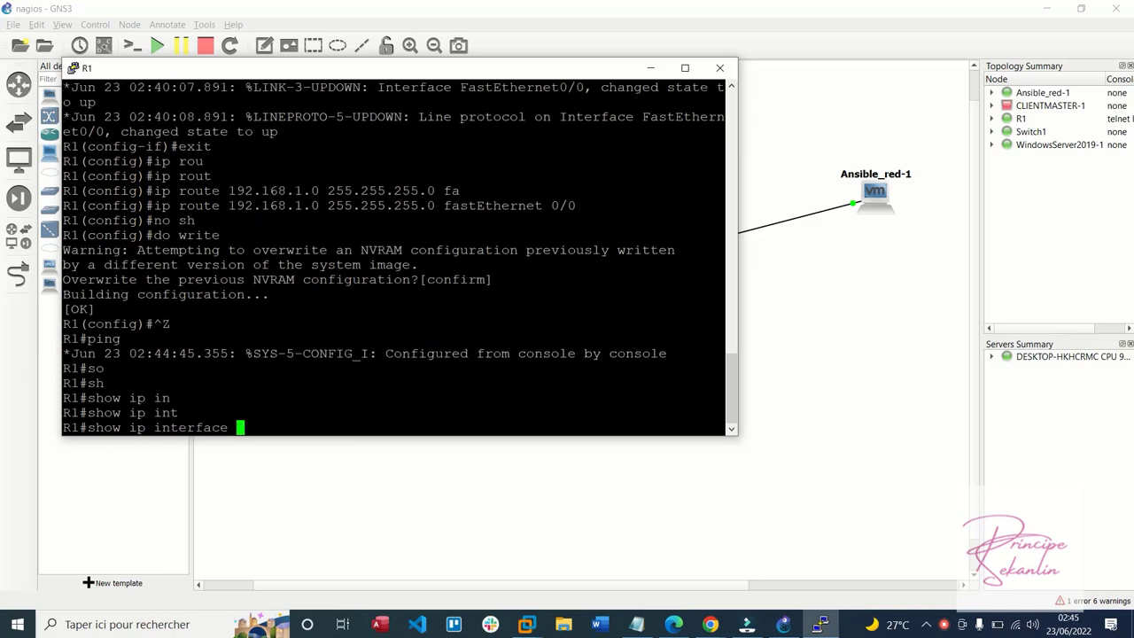
key(Return)
key(q)
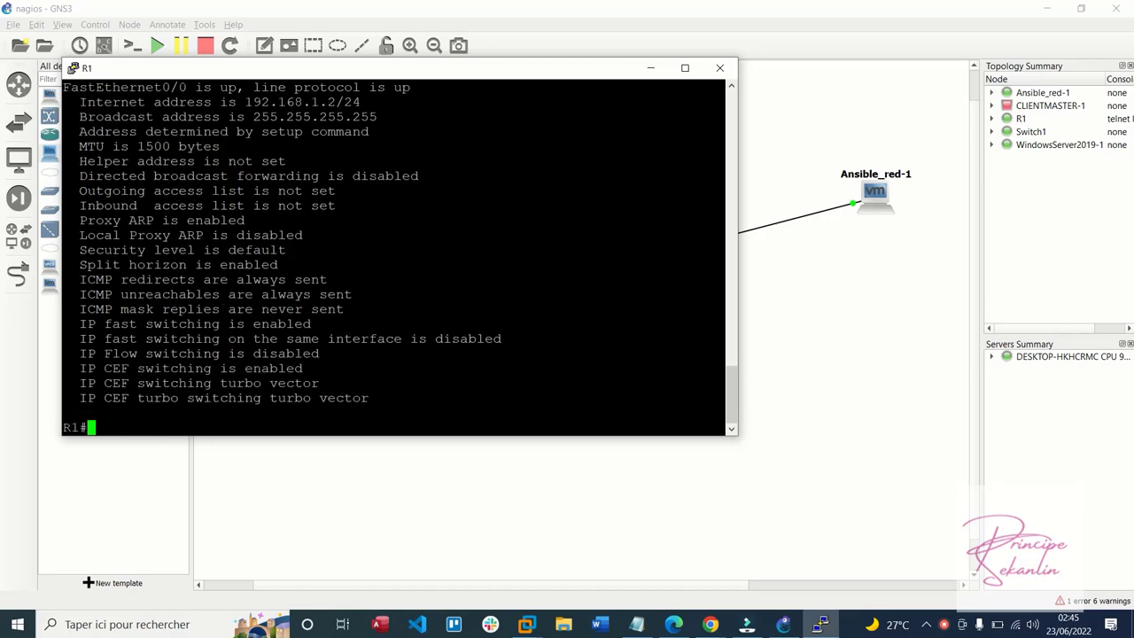
scroll(395, 257, up, 8)
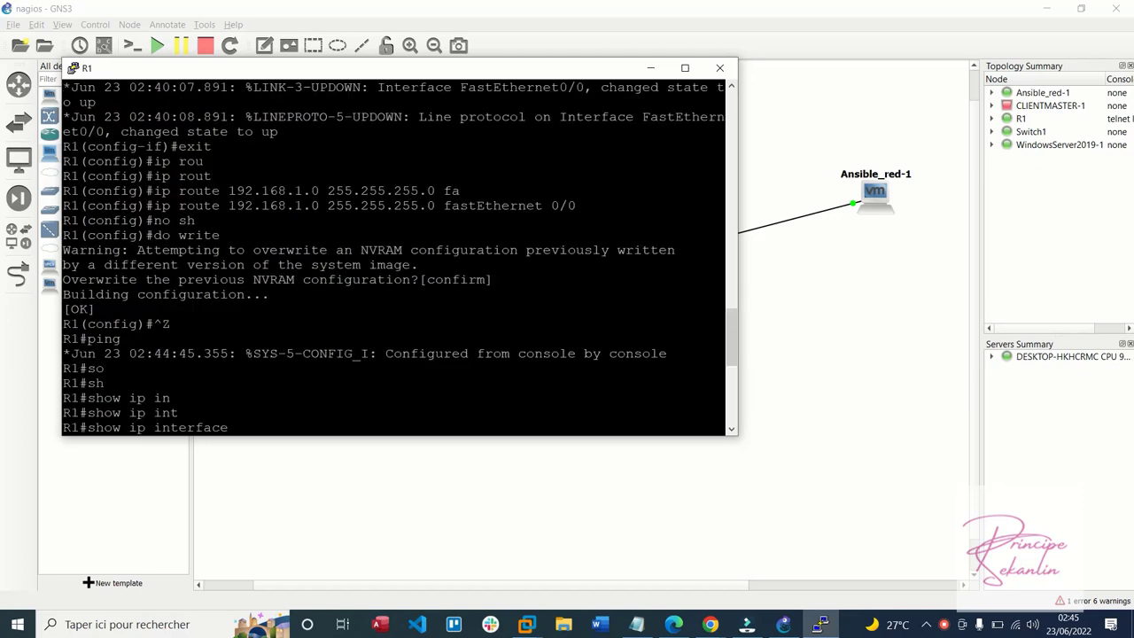
scroll(395, 257, down, 8)
scroll(394, 257, up, 4)
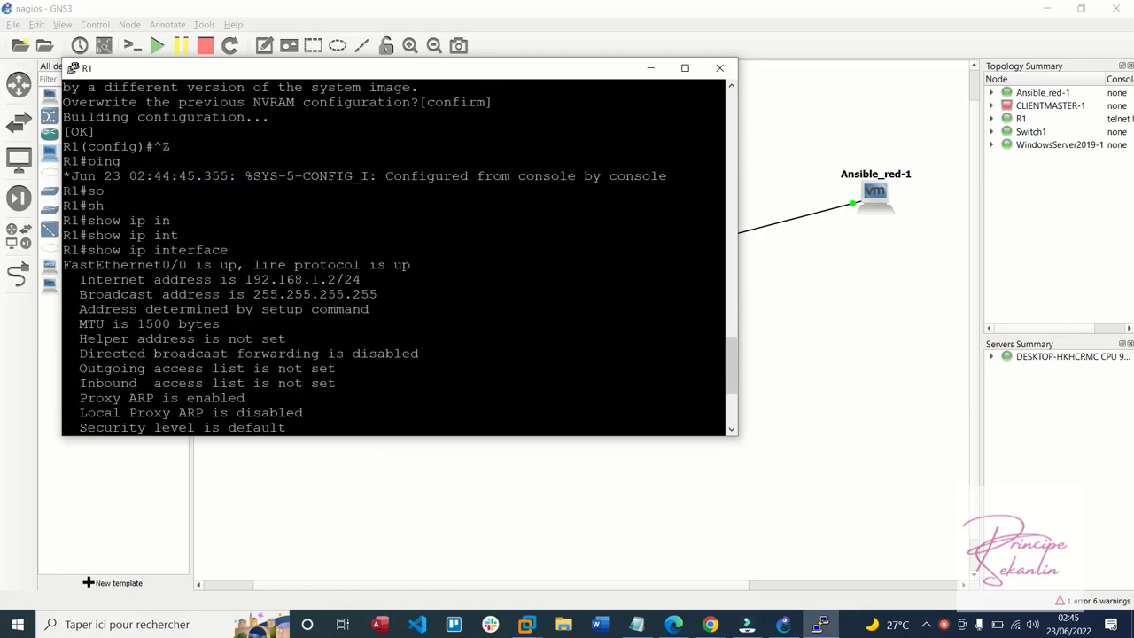
drag(365, 282, 247, 280)
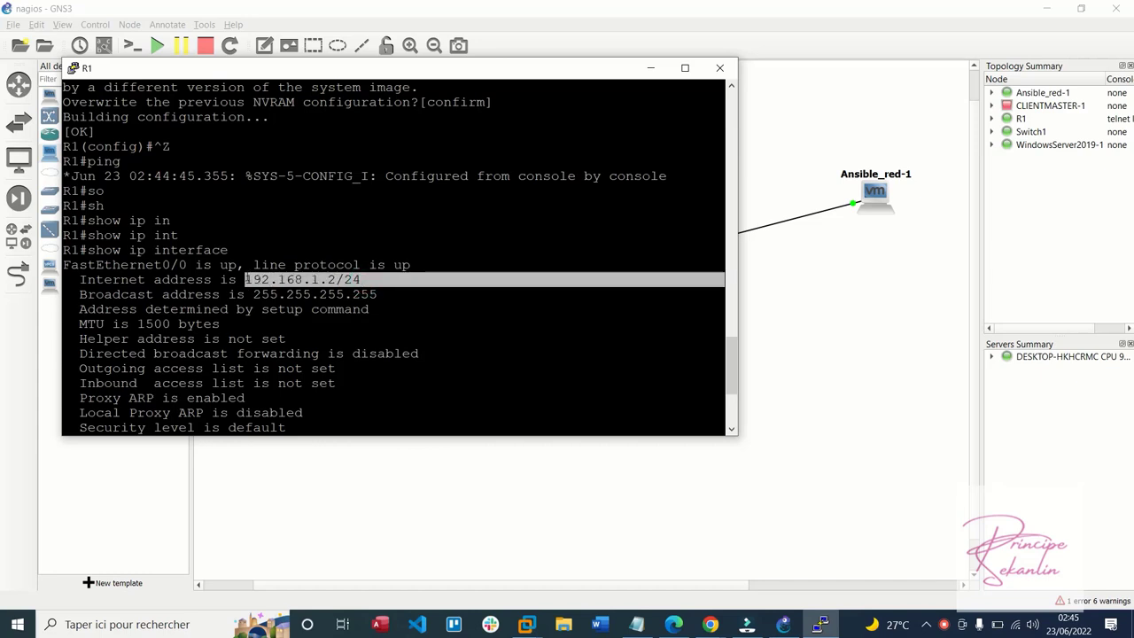
scroll(367, 346, down, 4)
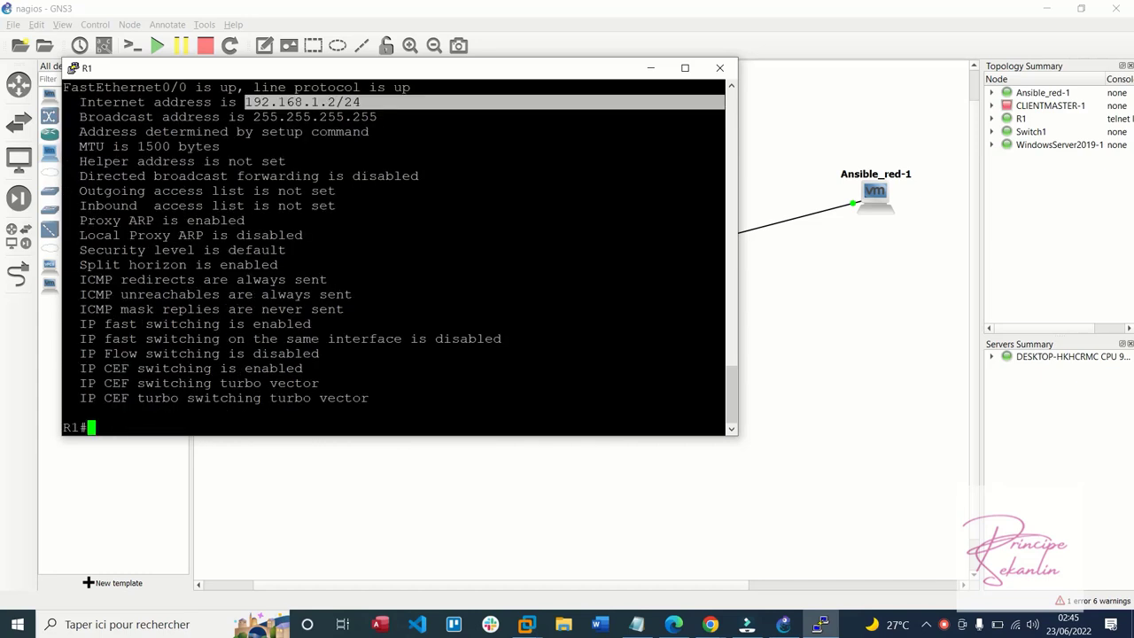
click(367, 351)
Run show ip interface brief and page through the full interface list
key(Up)
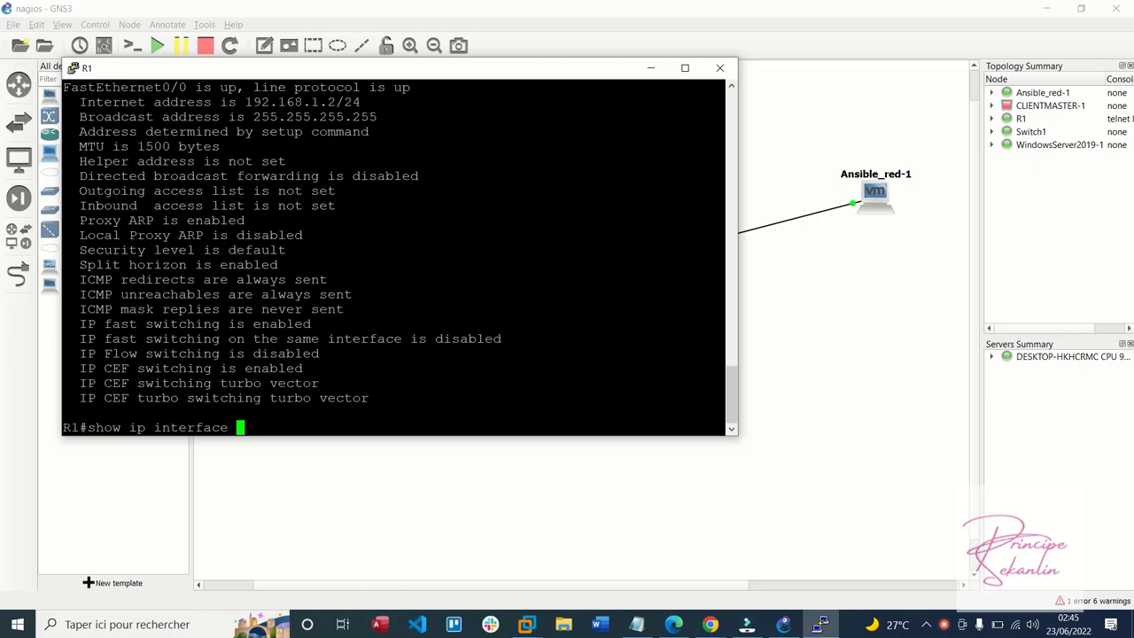
text(bri)
key(Tab)
key(Return)
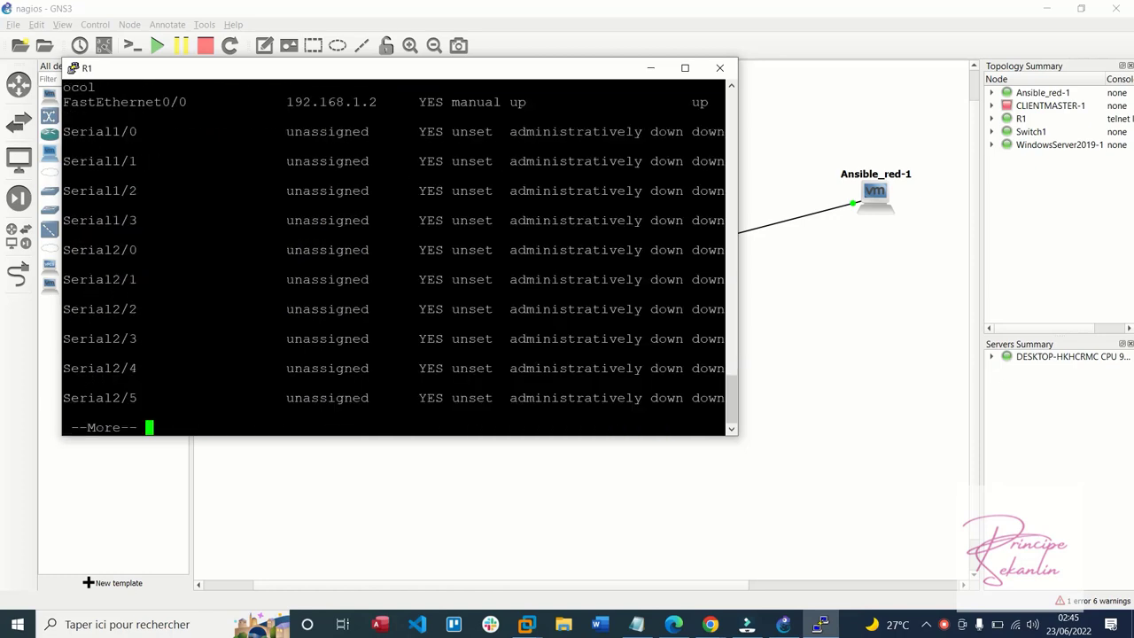
scroll(394, 257, up, 20)
scroll(395, 257, down, 8)
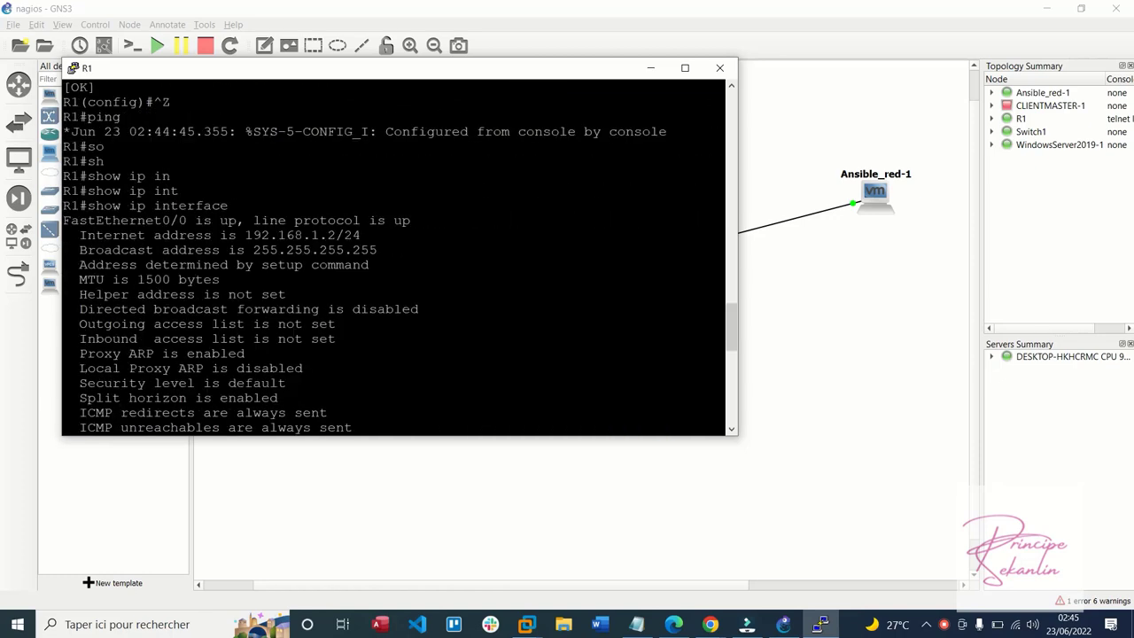
scroll(394, 257, down, 4)
scroll(394, 257, down, 4)
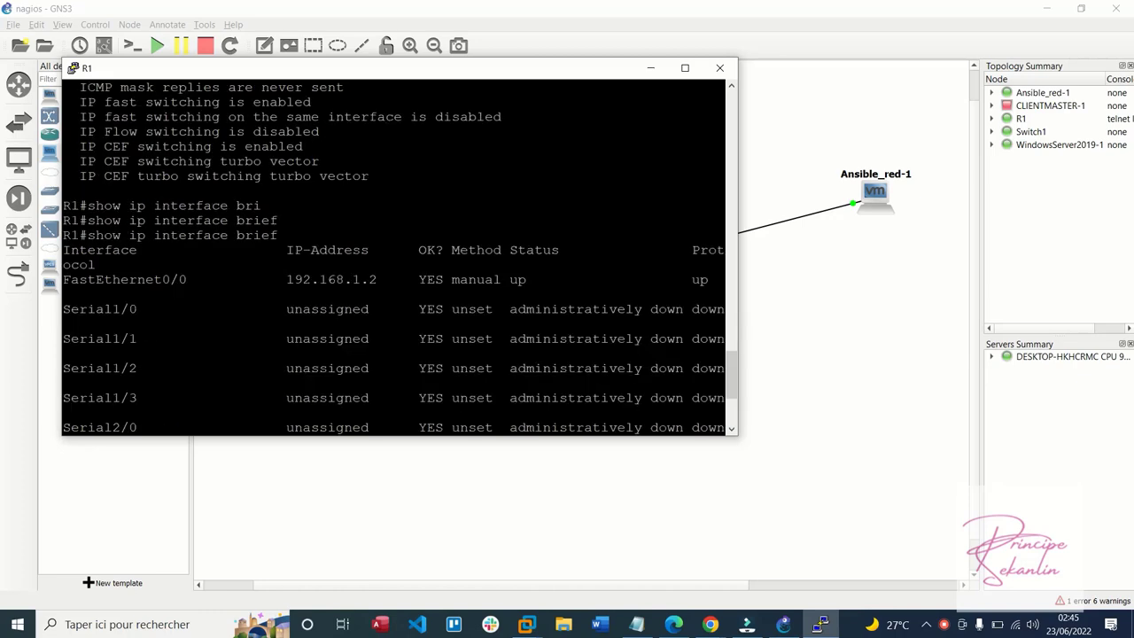
scroll(394, 257, down, 4)
scroll(394, 257, up, 4)
double_click(506, 69)
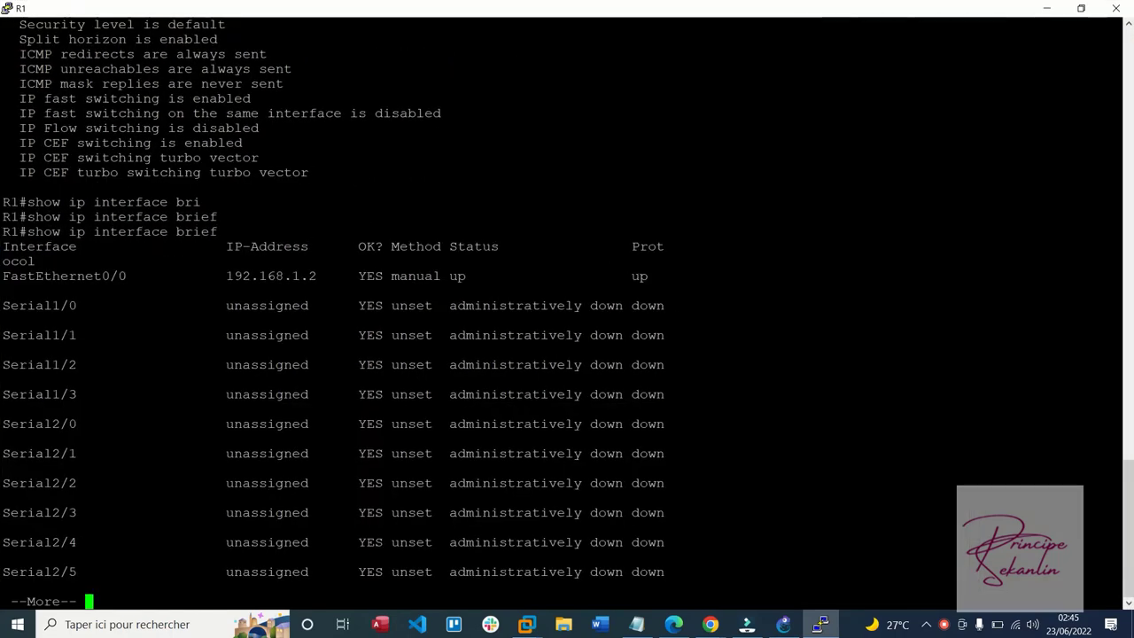
double_click(459, 263)
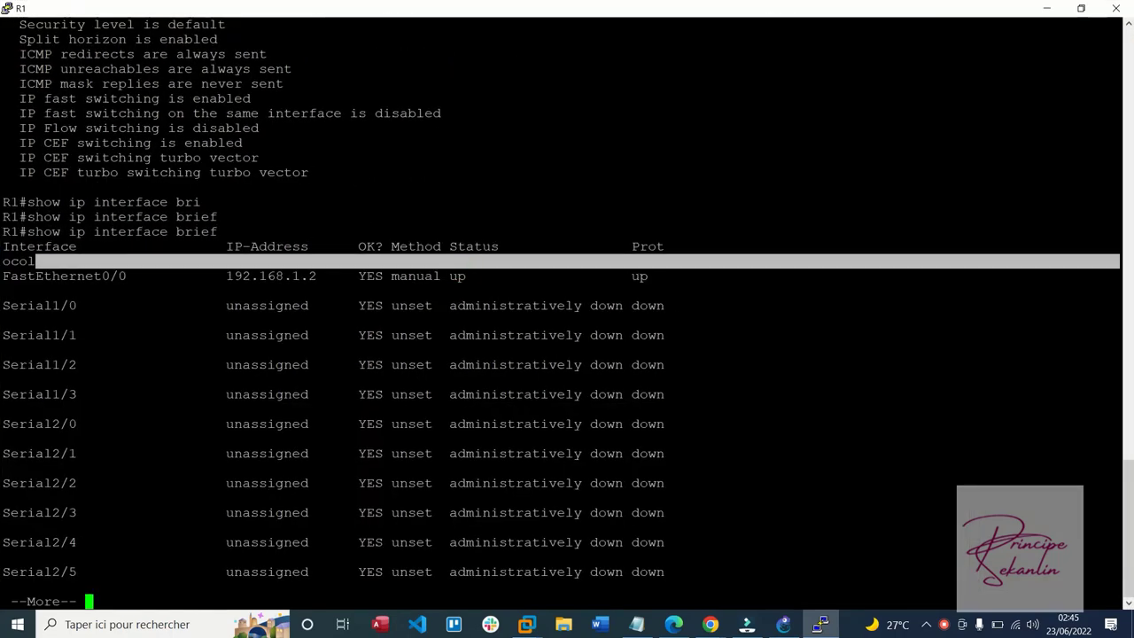
key(space)
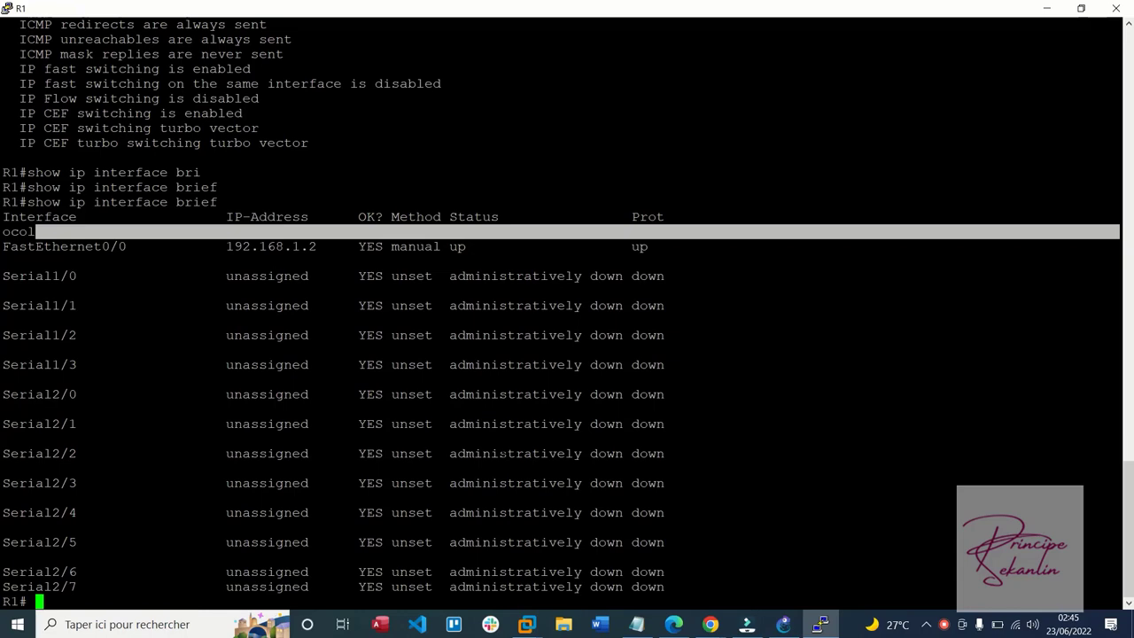
click(1047, 8)
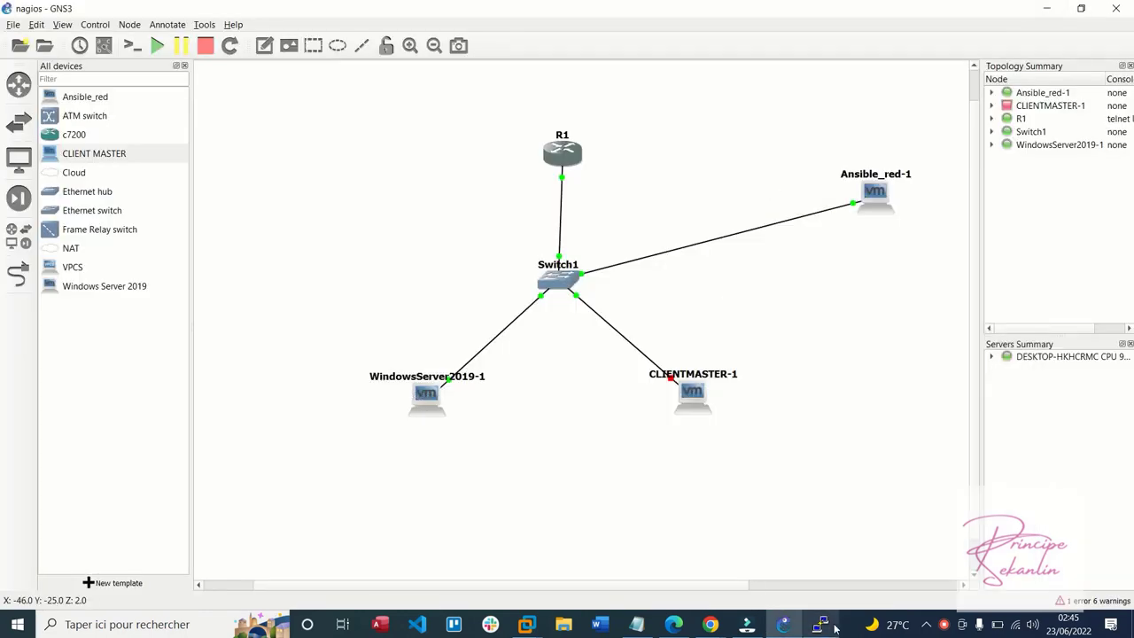
click(821, 624)
Ping 192.168.1.1 from R1 twice until all five replies succeed
key(Return)
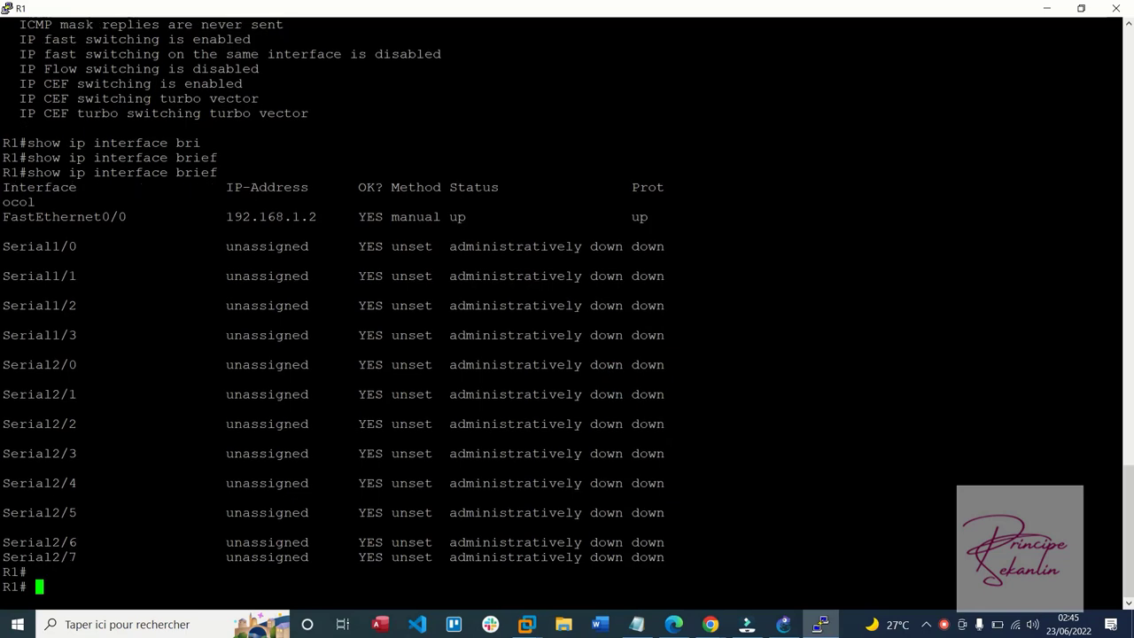
text(pin)
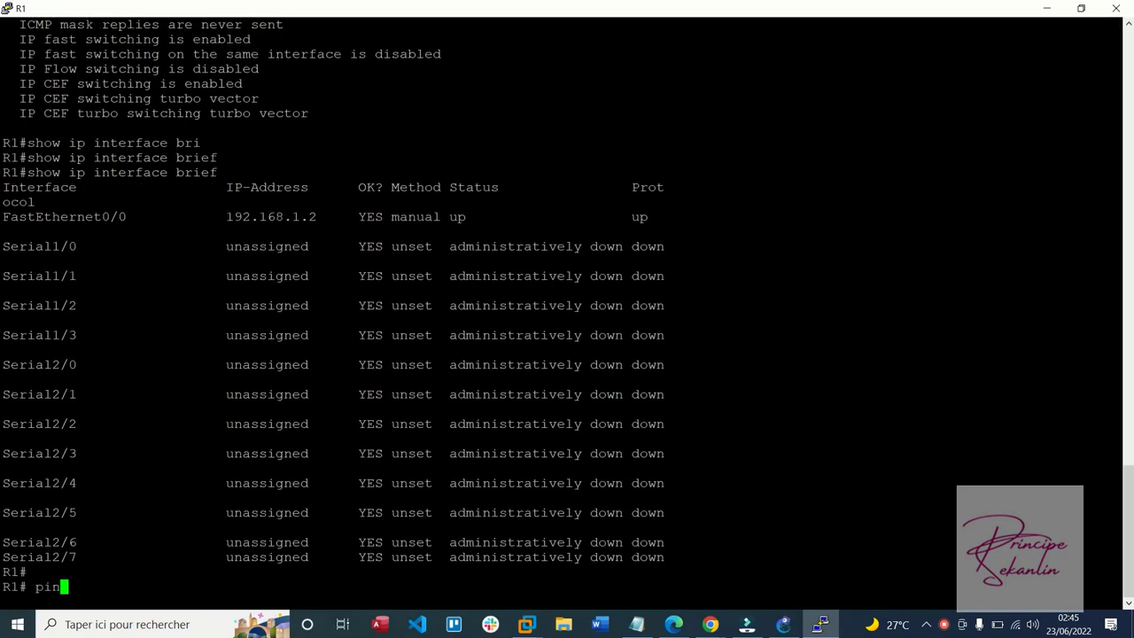
text(g 192.168.1.1)
key(Return)
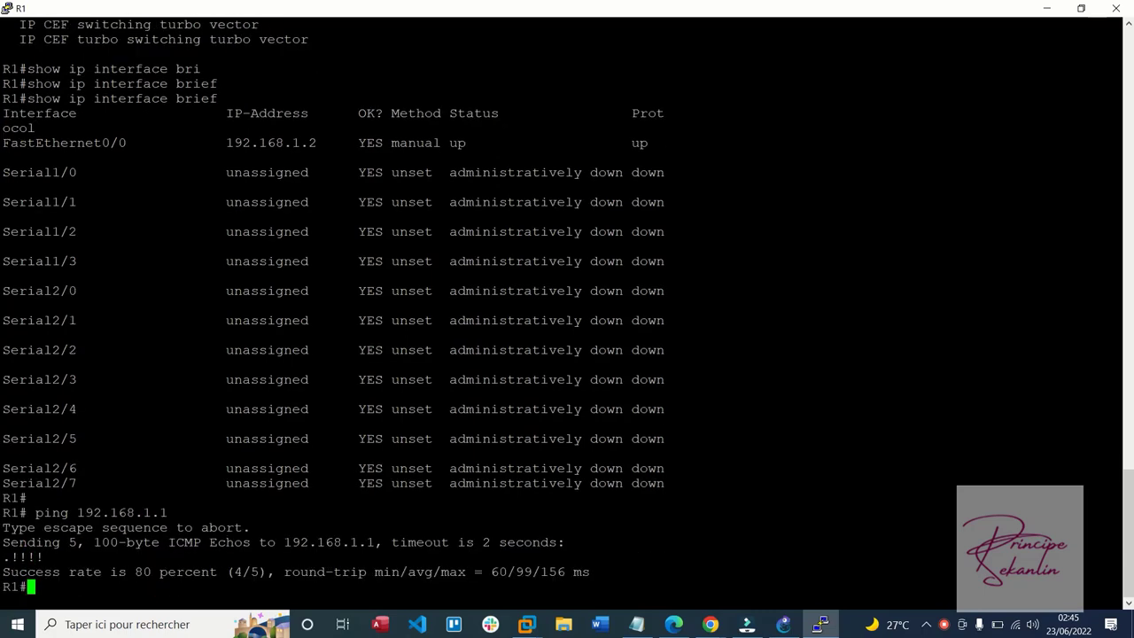
key(Up)
key(Return)
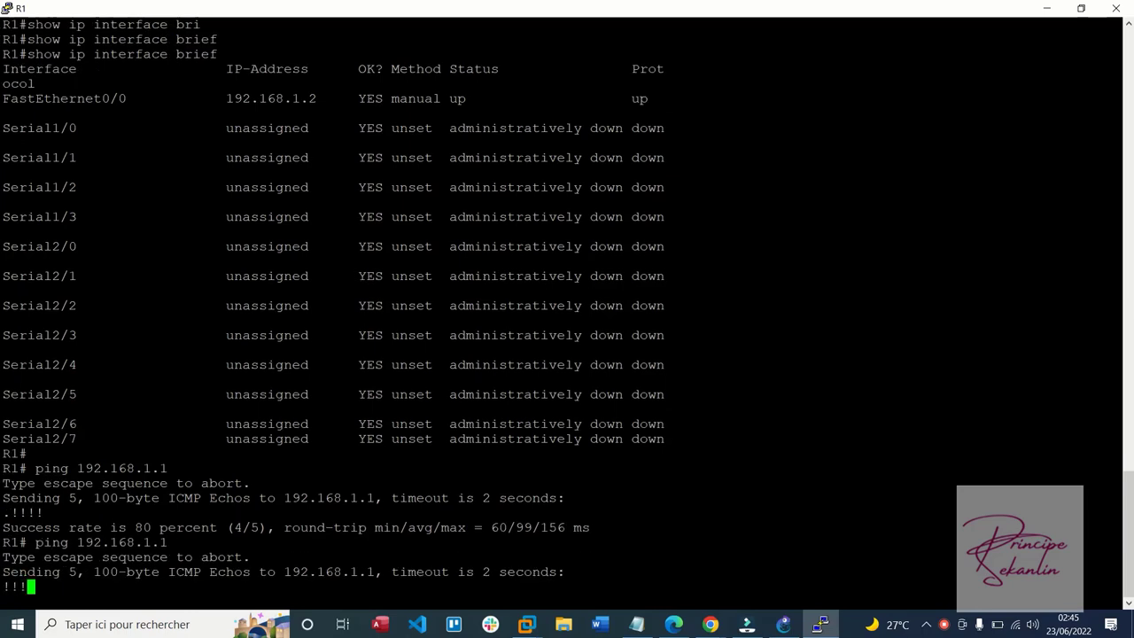
click(528, 618)
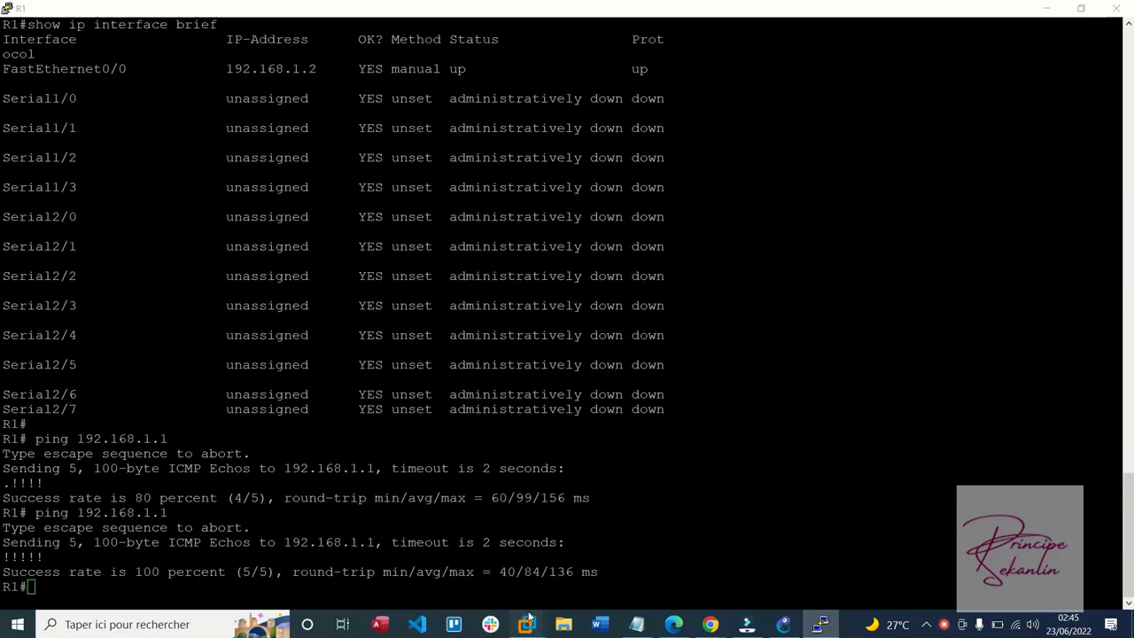
click(367, 531)
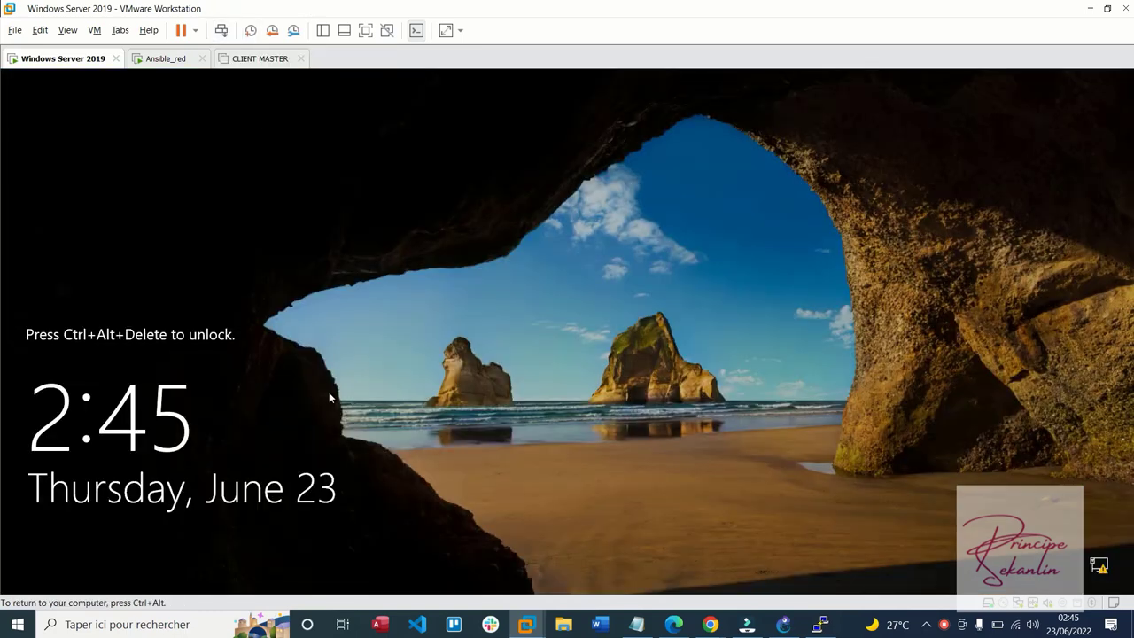
Sign in to the Windows Server 2019 VM as Administrator, retyping the password after two rejections
click(222, 30)
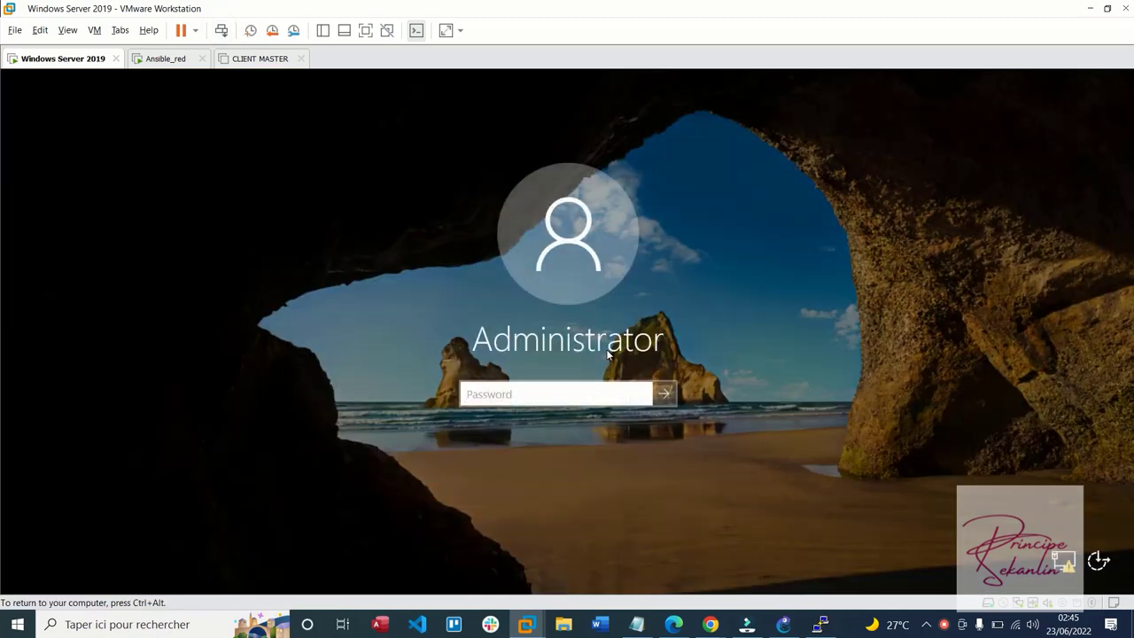
text(••)
key(BackSpace)
key(BackSpace)
text(••••••••)
key(Return)
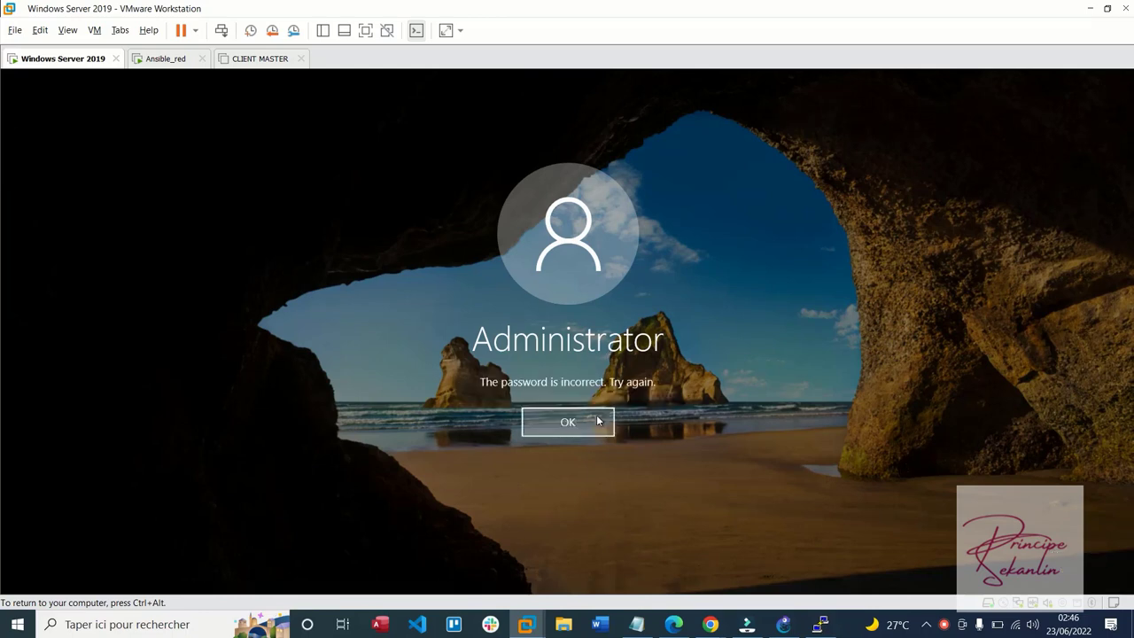
click(594, 423)
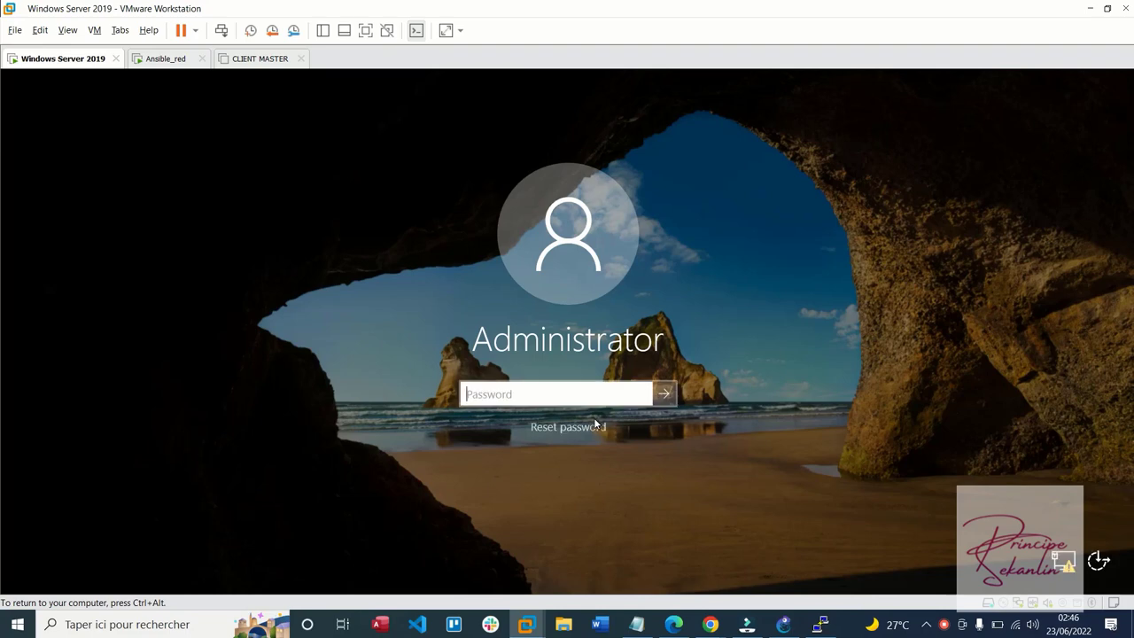
text(••••••••)
key(Return)
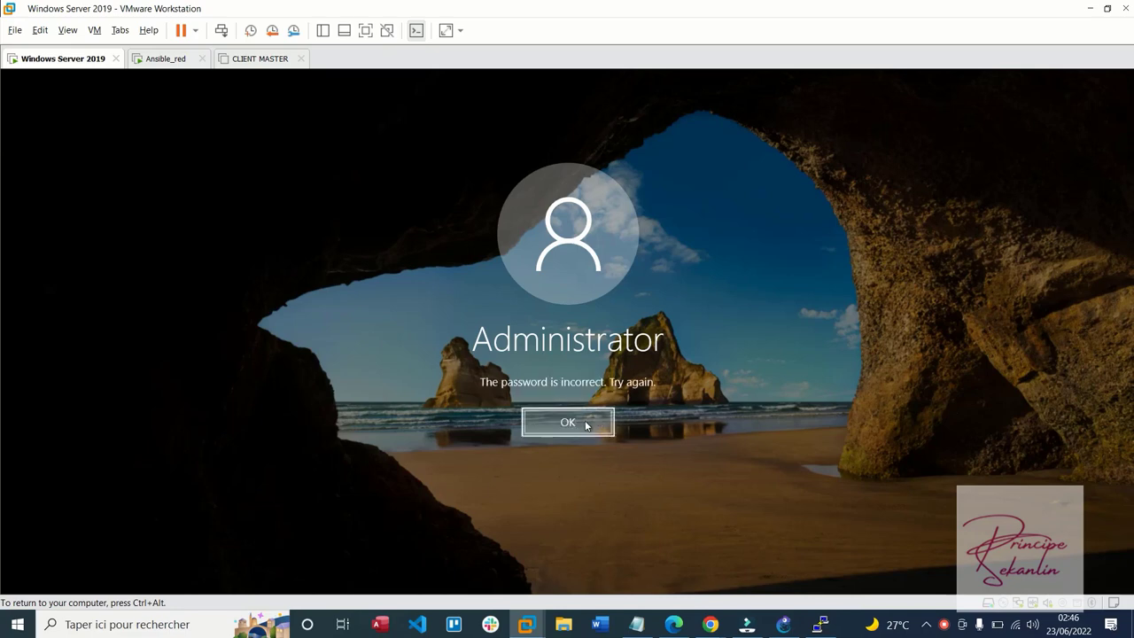
click(587, 425)
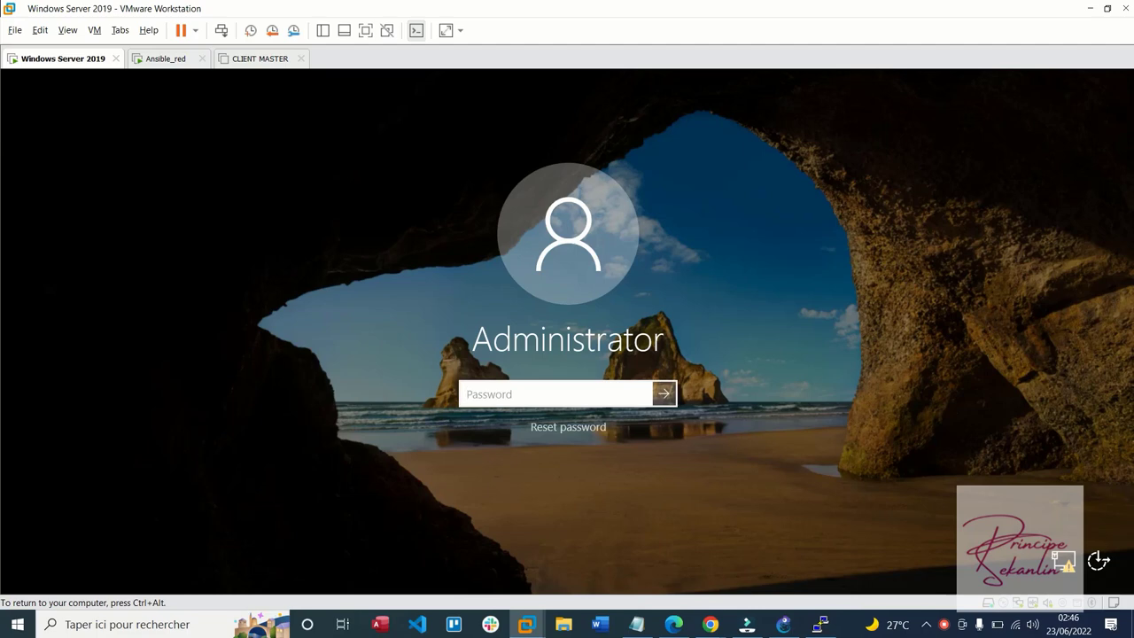
text(********)
key(Return)
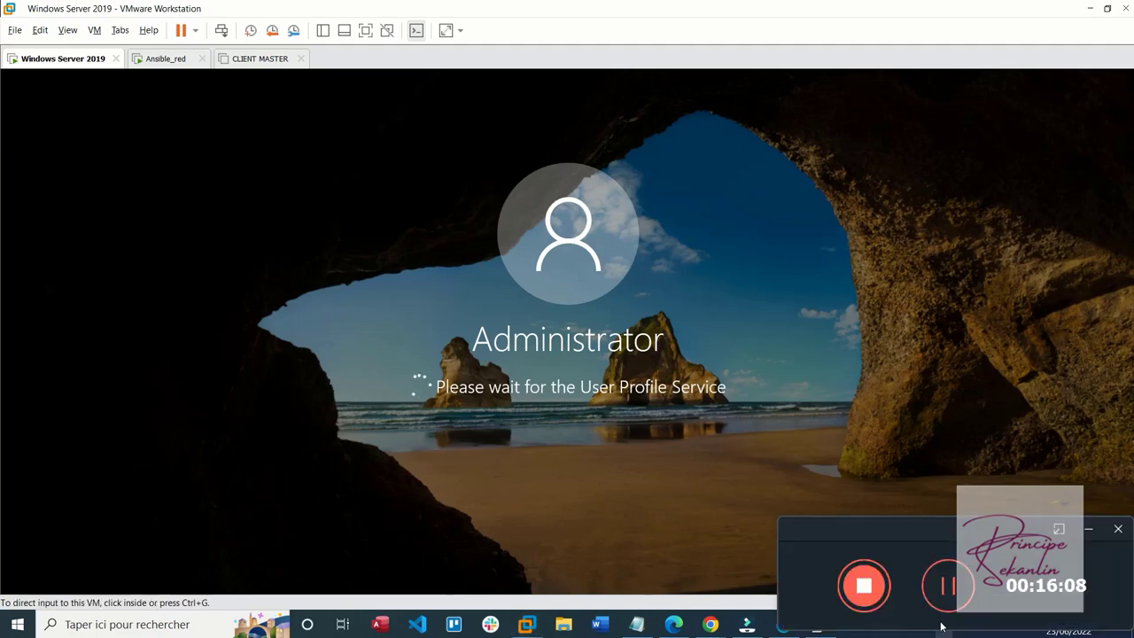
click(955, 604)
click(950, 589)
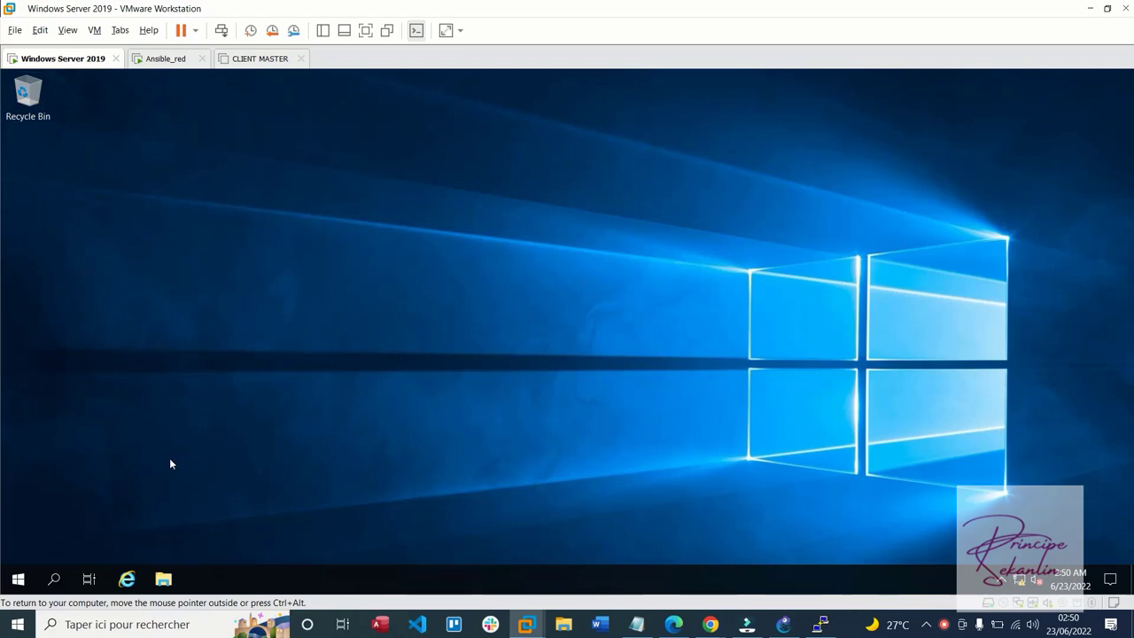
Run ncpa.cpl from the VM's Run dialog to launch the Network Connections panel
key(super)
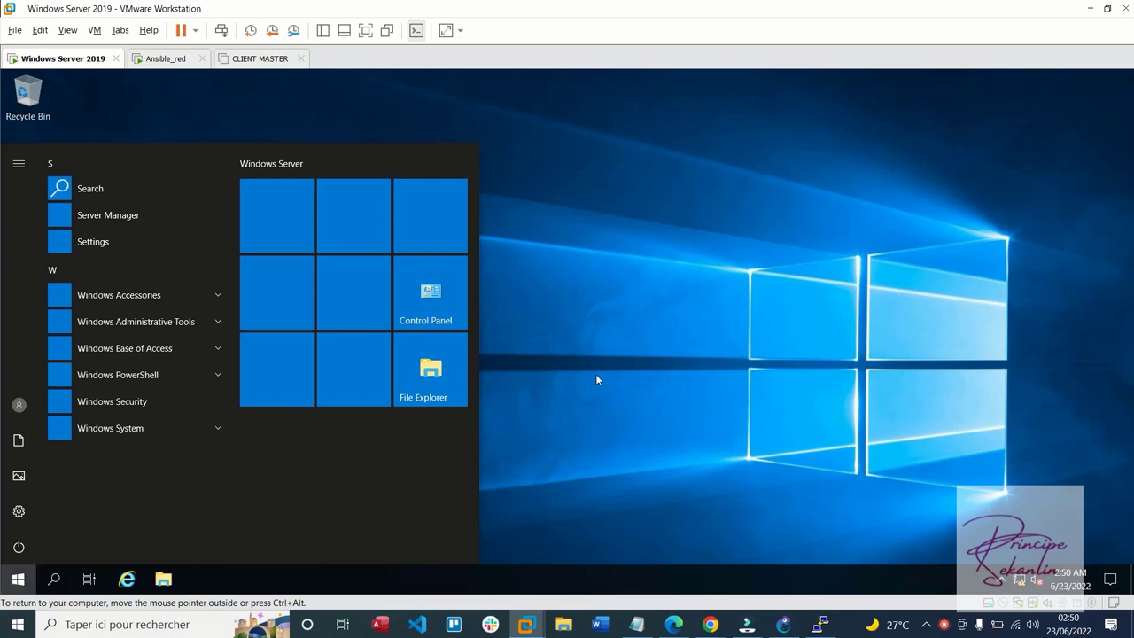
key(super)
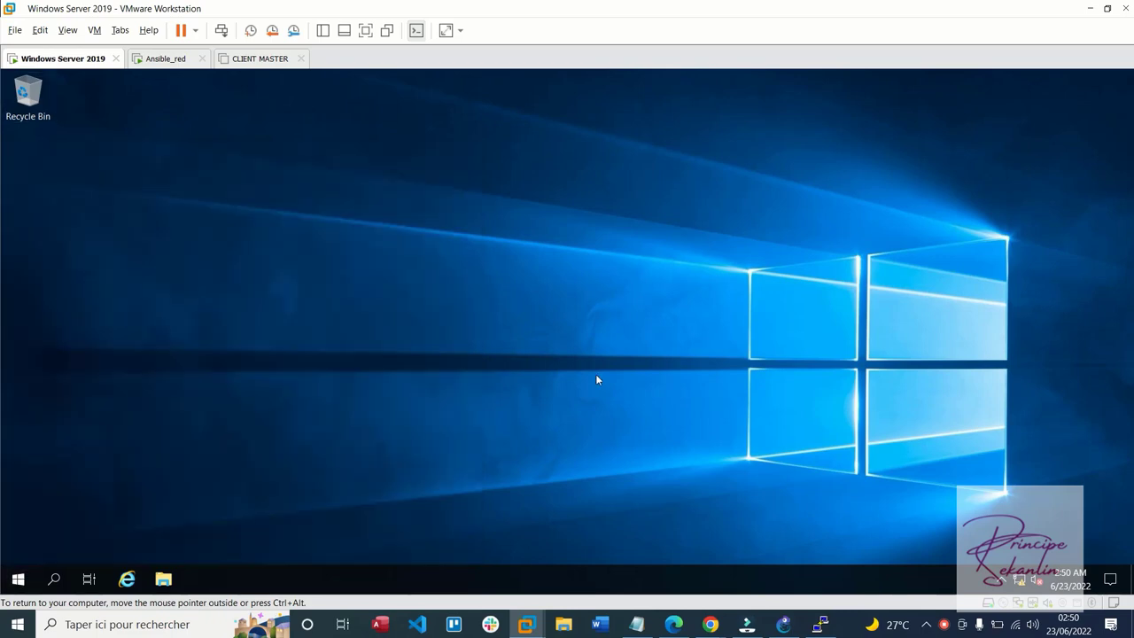
key(super+r)
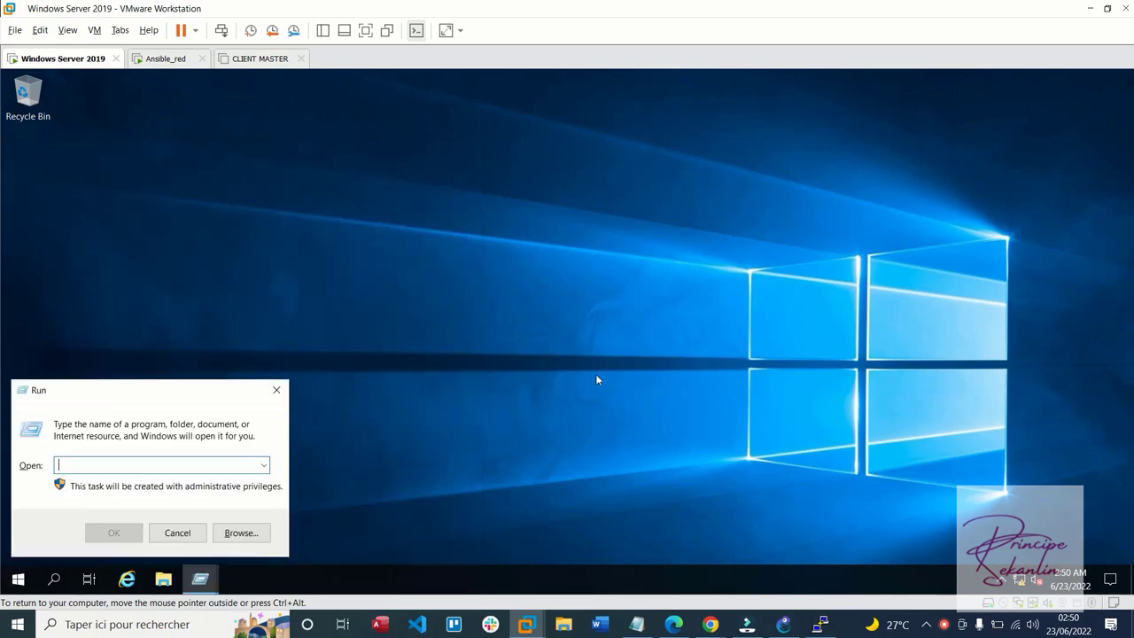
text(b)
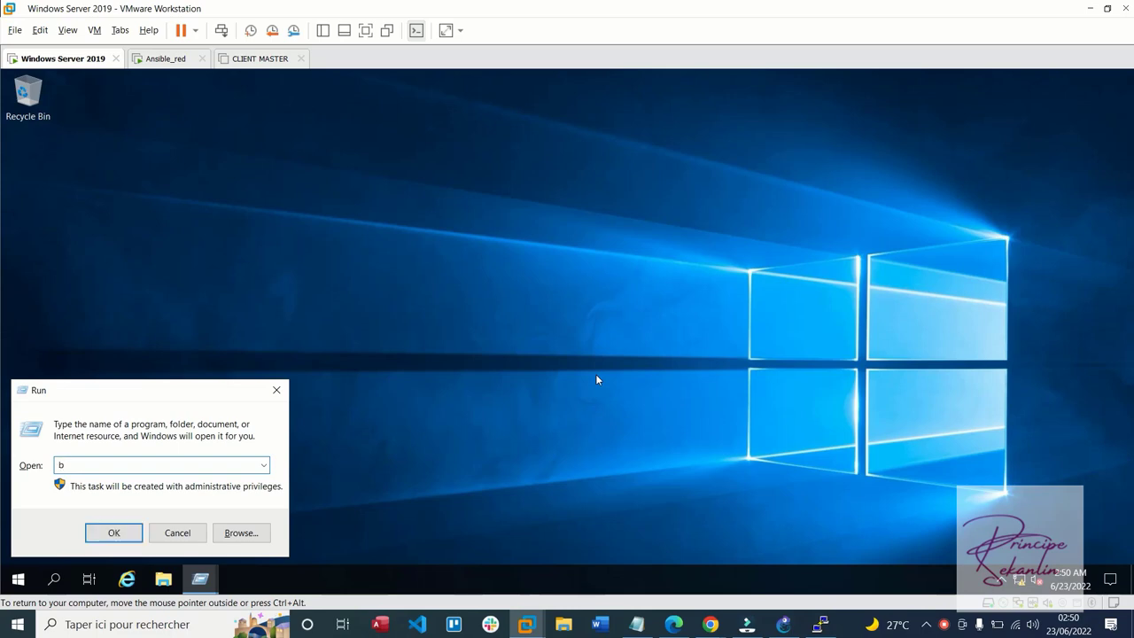
key(BackSpace)
text(ncpa)
key(BackSpace)
key(BackSpace)
text(pa.cpl)
key(Return)
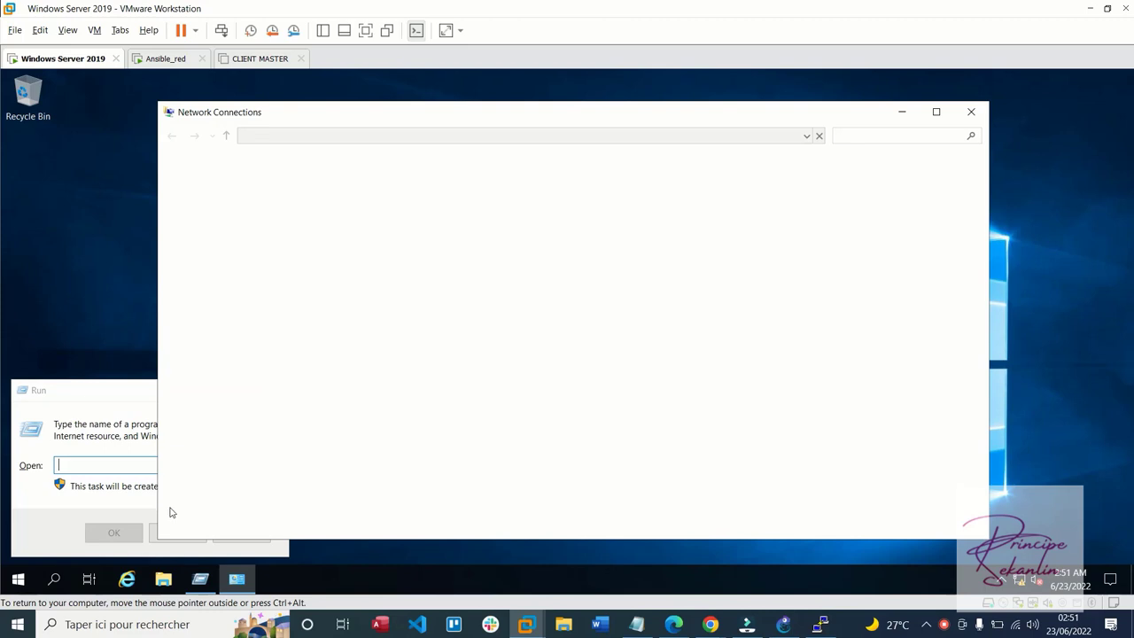
Close the leftover Run prompt, open Ethernet0 2's properties and untick Internet Protocol Version 6
click(159, 423)
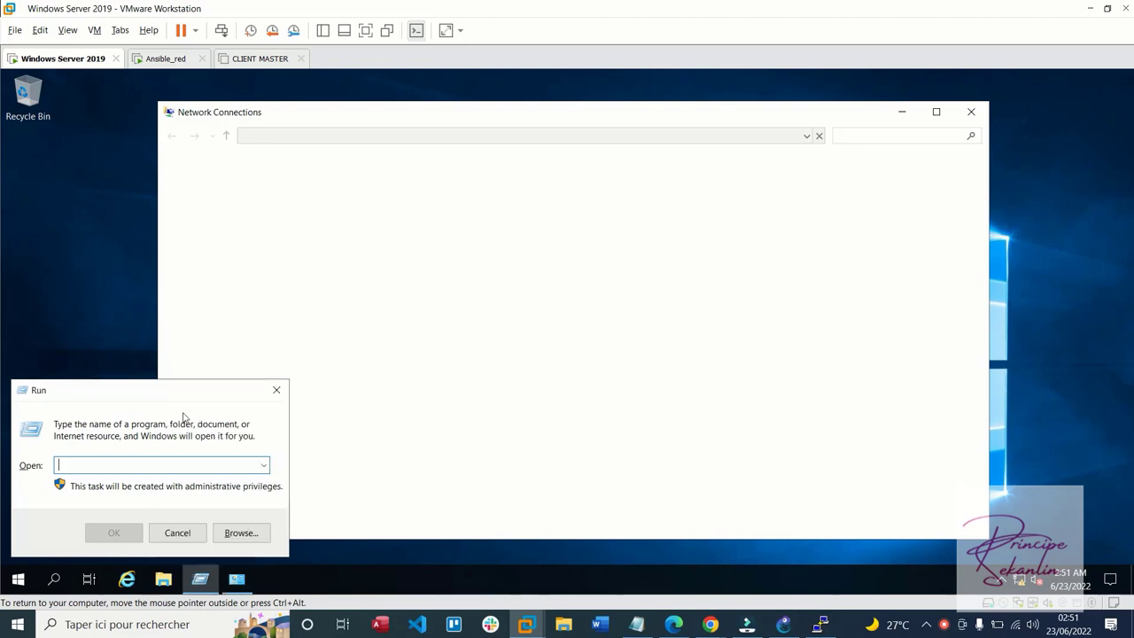
click(275, 391)
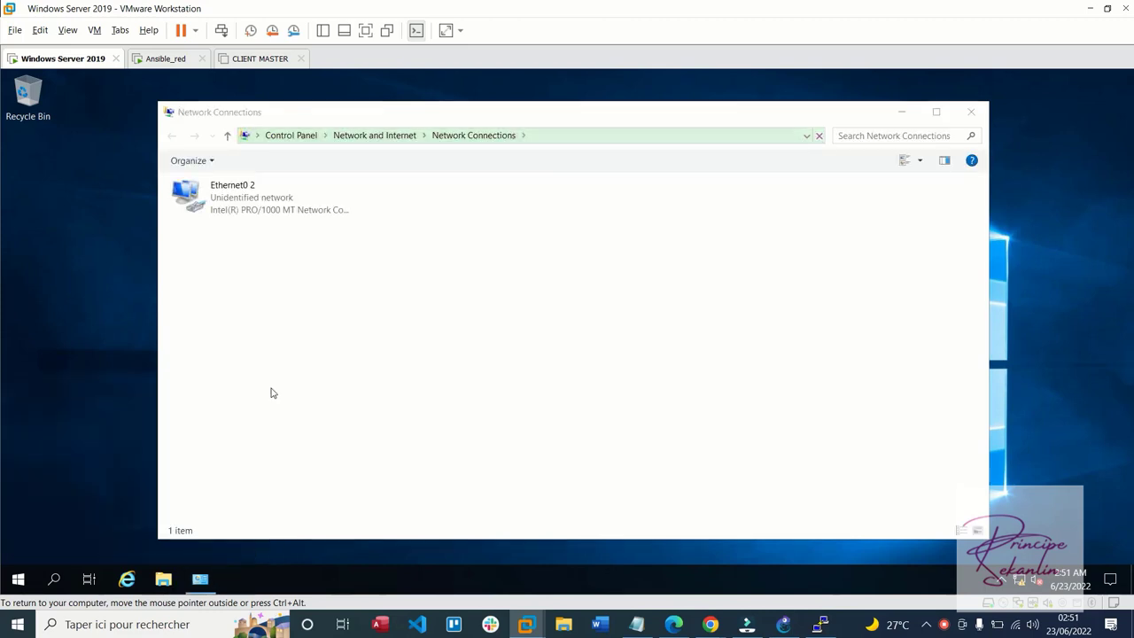
click(288, 212)
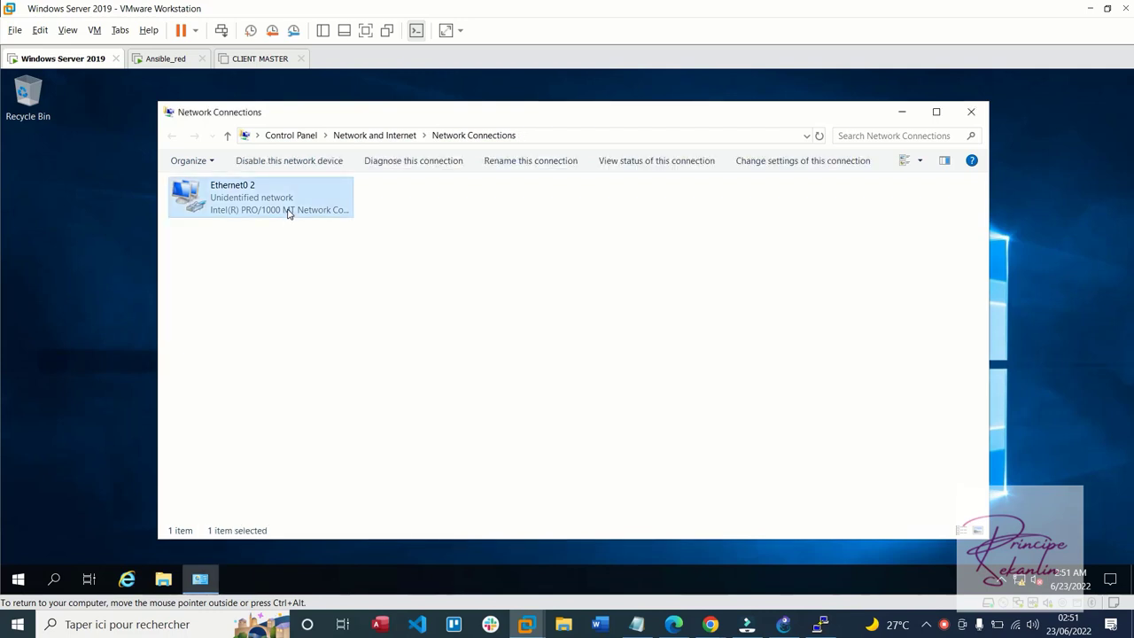
double_click(287, 212)
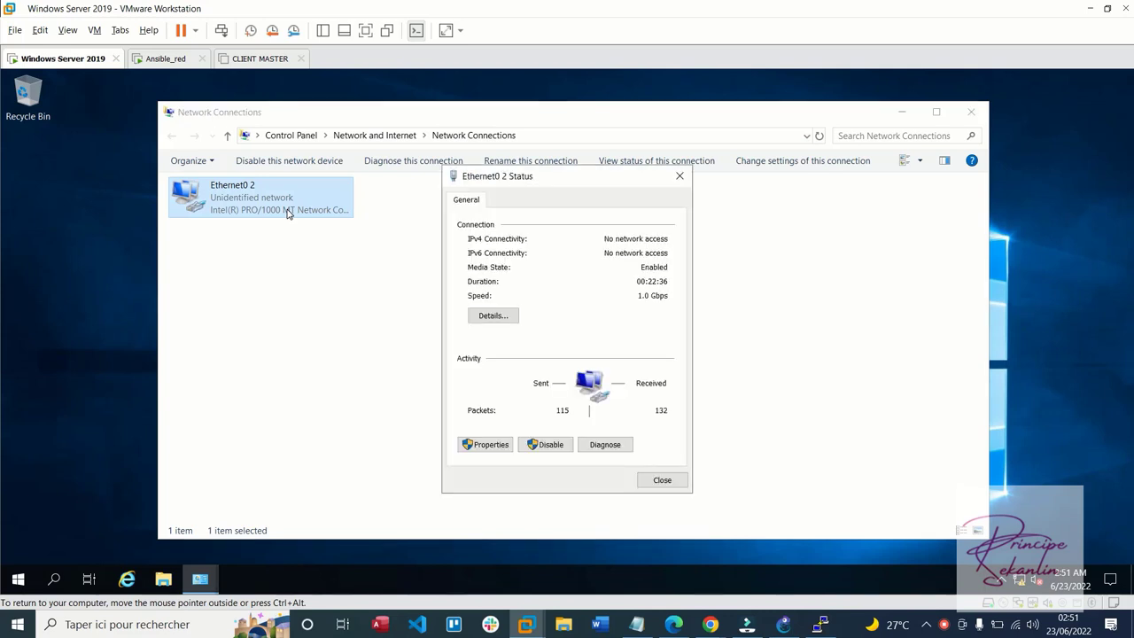
click(497, 450)
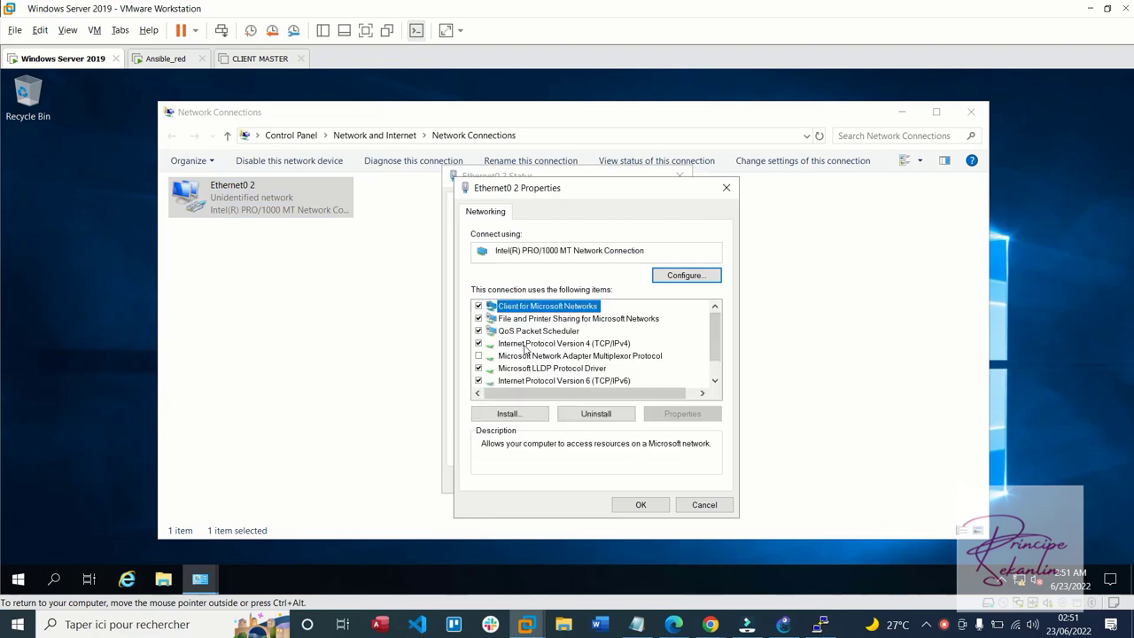
click(482, 381)
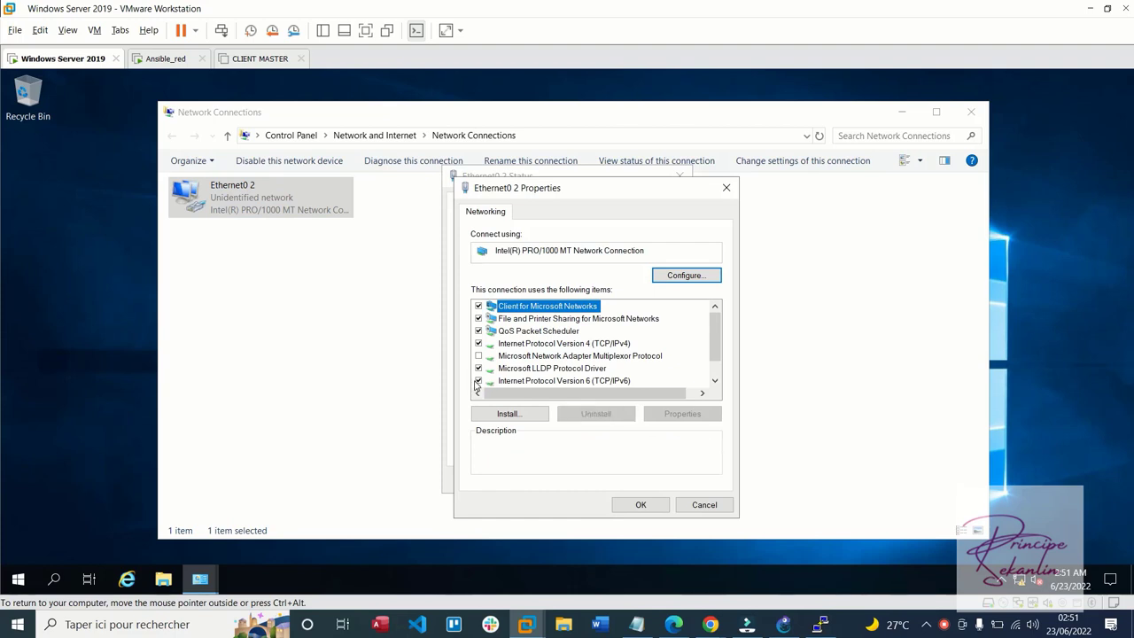
click(478, 382)
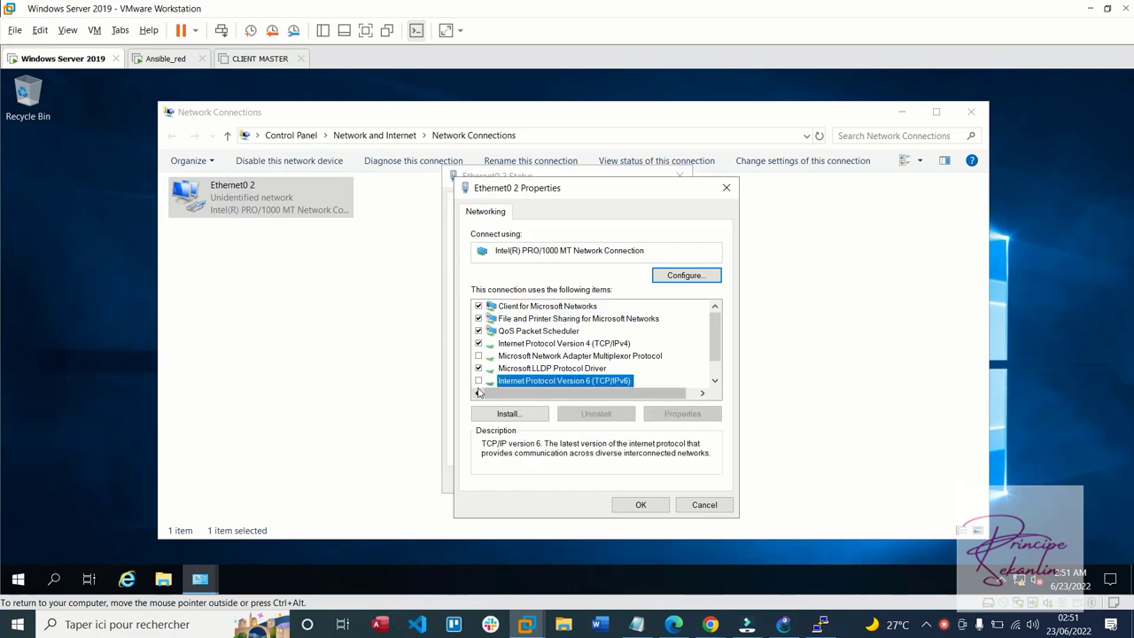
double_click(524, 346)
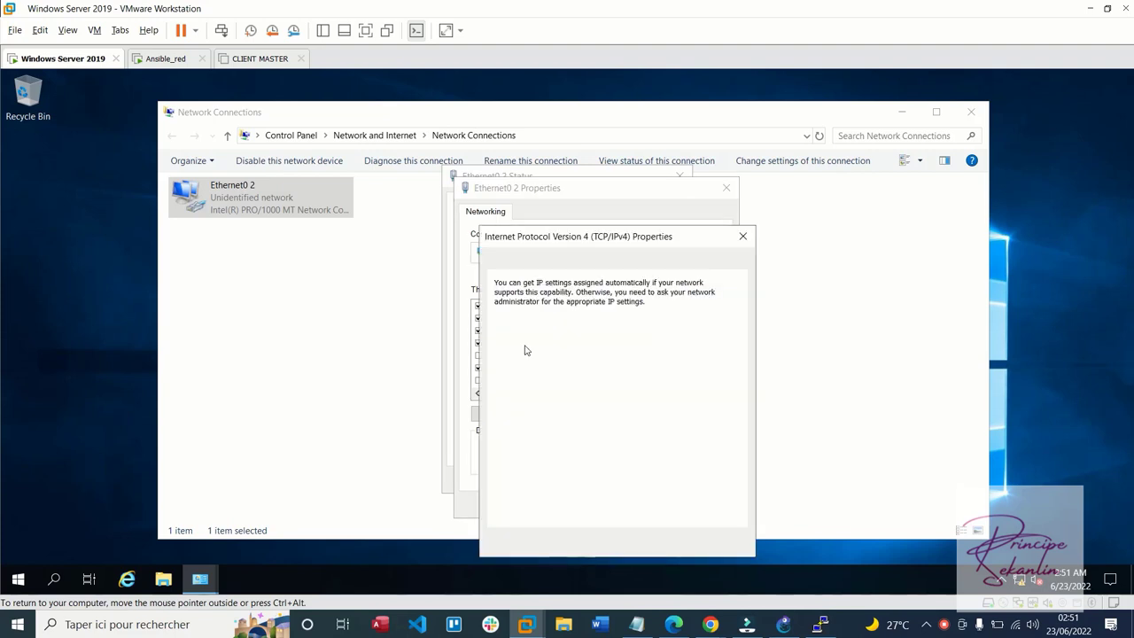
Set Ethernet0 2 to static IP 192.168.1.5, mask 255.255.255.0, DNS 192.168.1.5, and close the dialogs
click(546, 344)
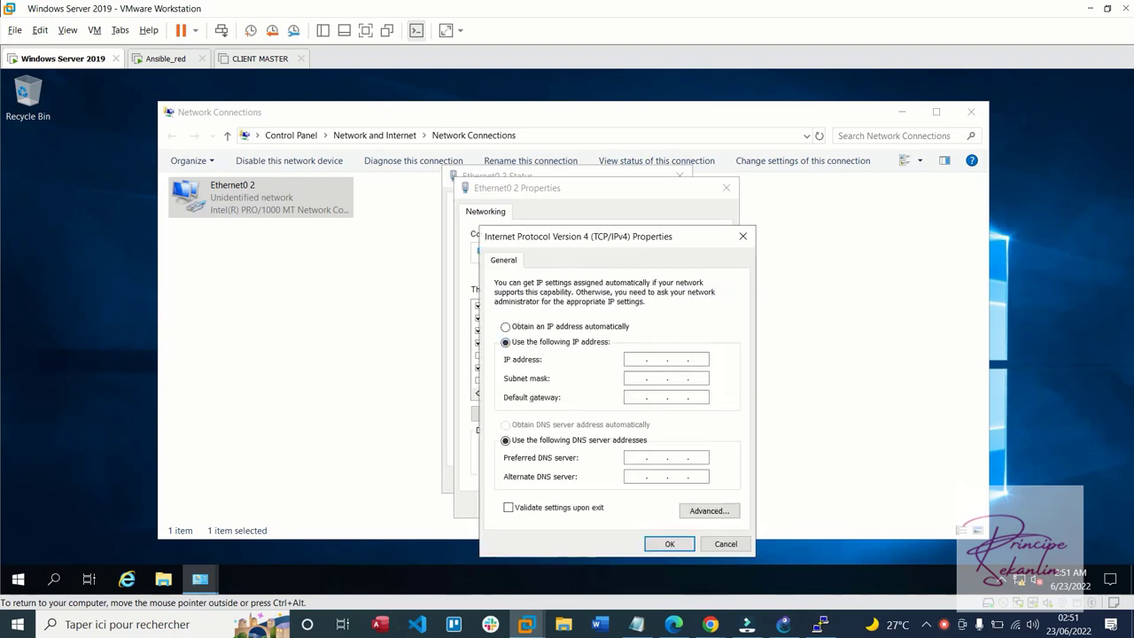
click(656, 360)
text(192 . 168 . 1 . 5)
key(Tab)
click(636, 458)
text(192 . 168 . 1 )
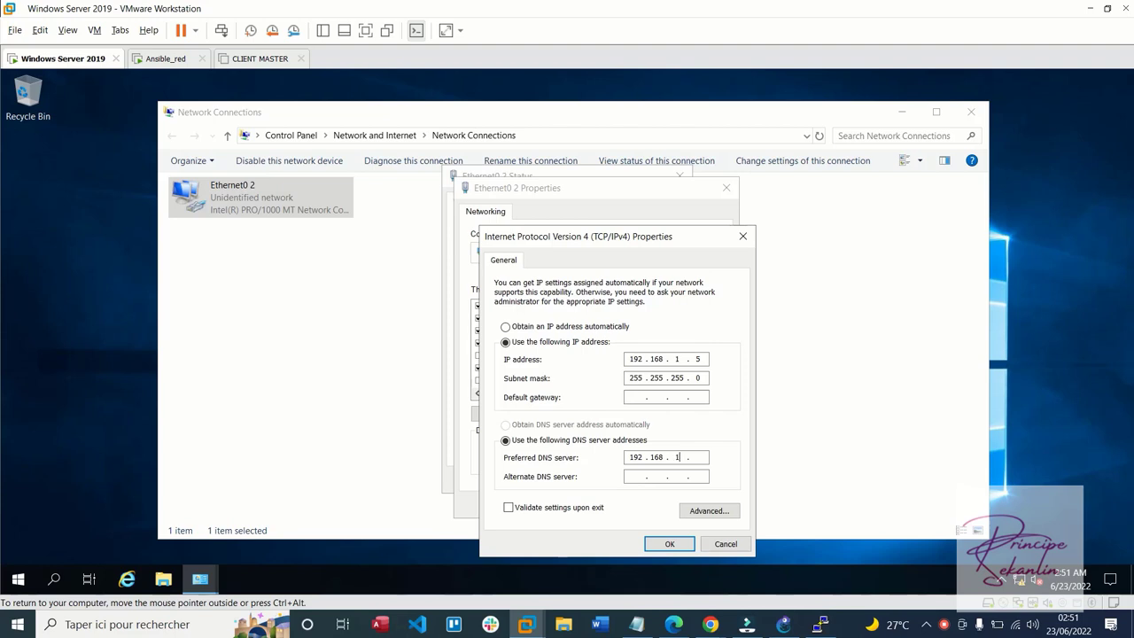
text(. 5)
click(672, 544)
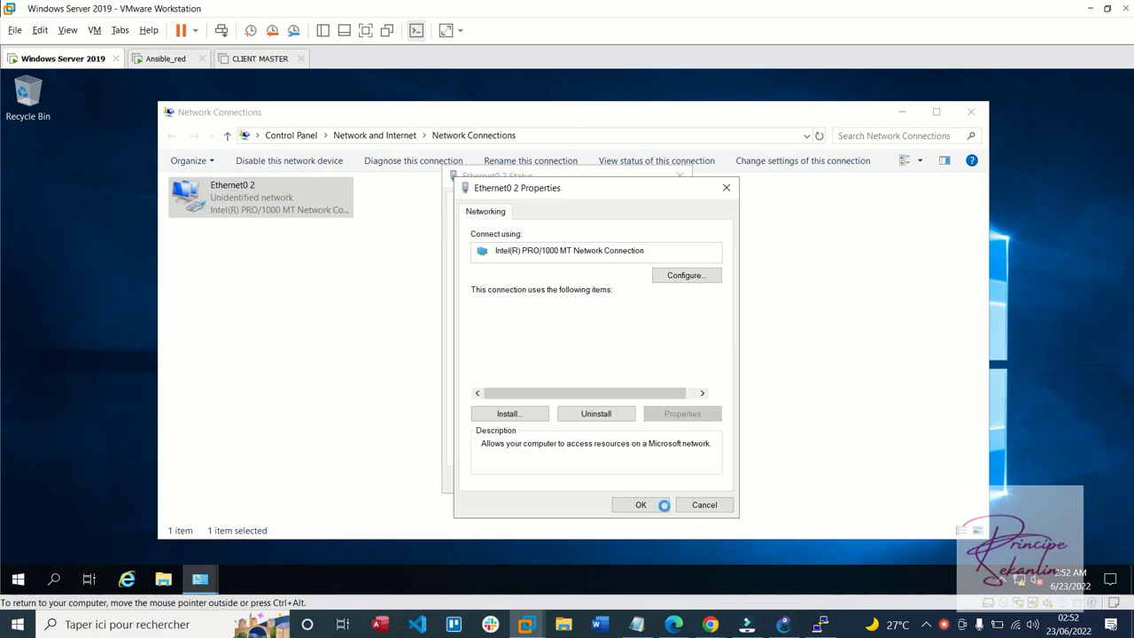
click(666, 506)
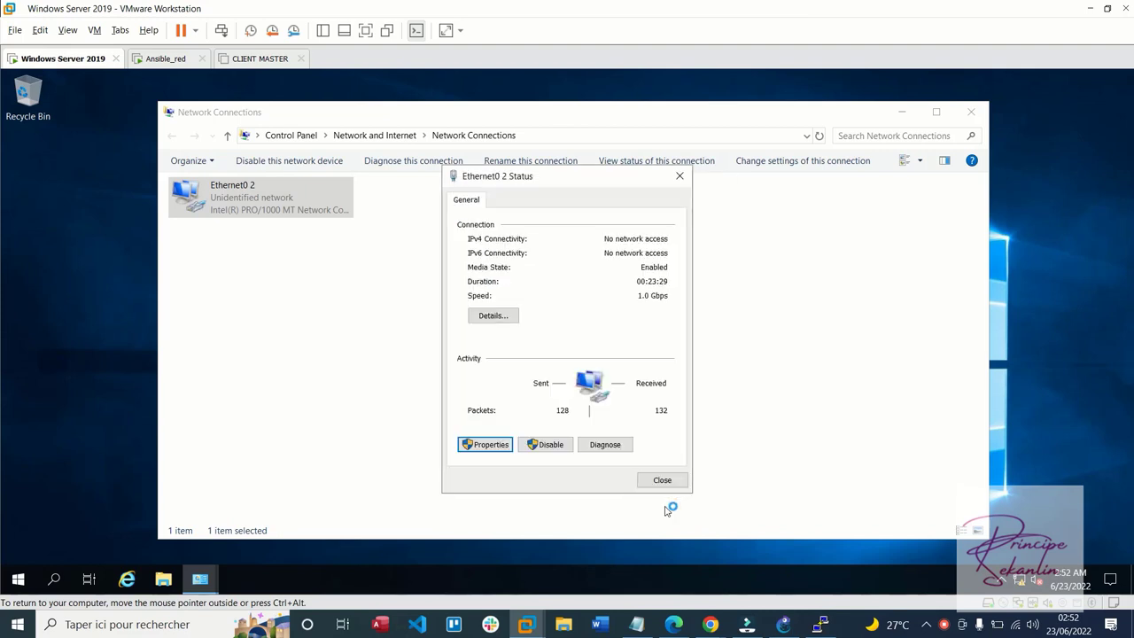
click(666, 481)
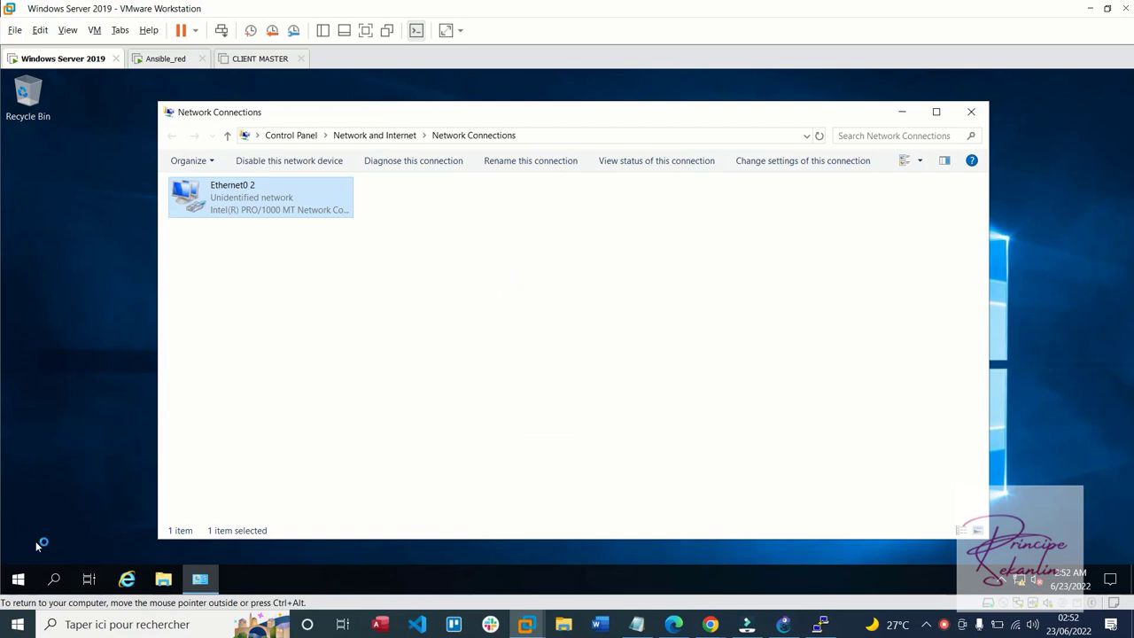
Launch a command prompt with cmd from Run and cancel Network Diagnostics
click(18, 578)
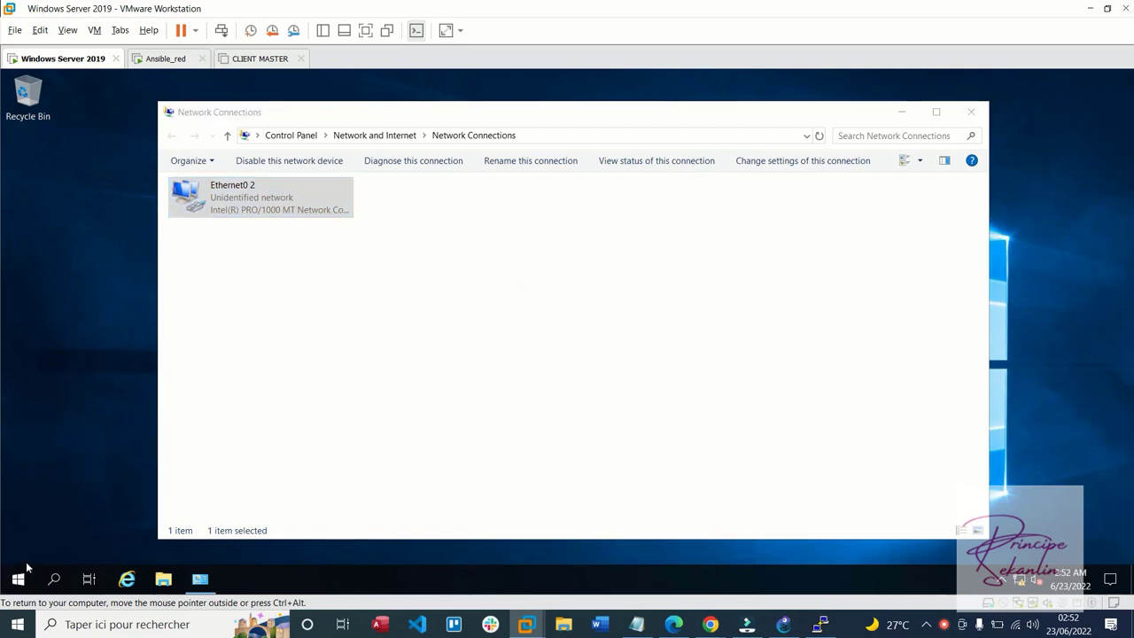
right_click(27, 567)
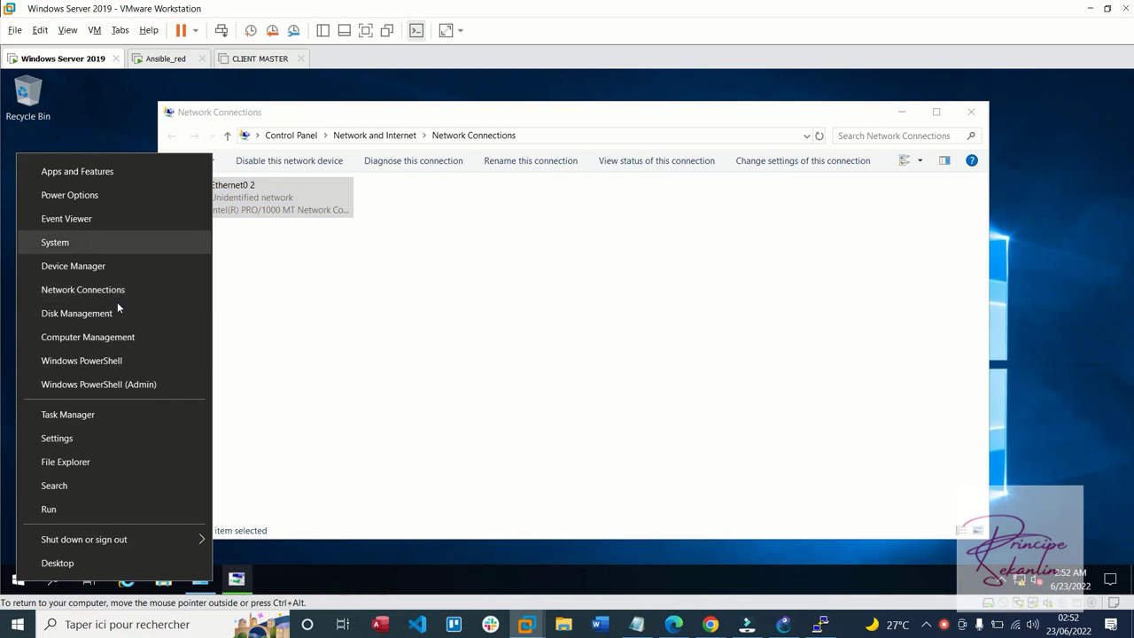
click(68, 513)
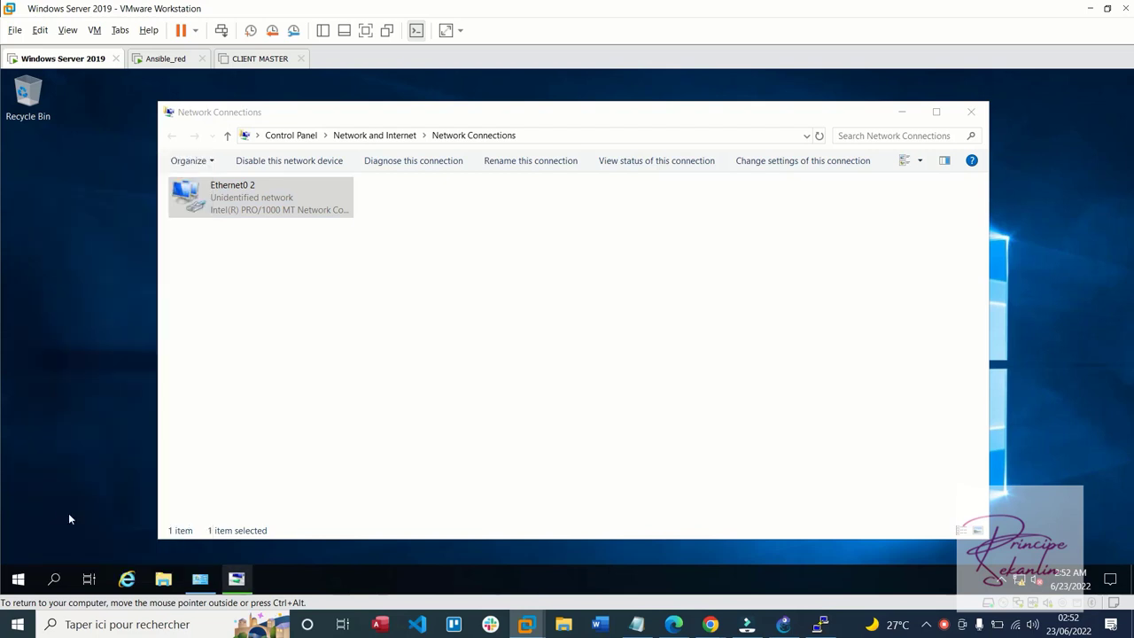
text(cmd)
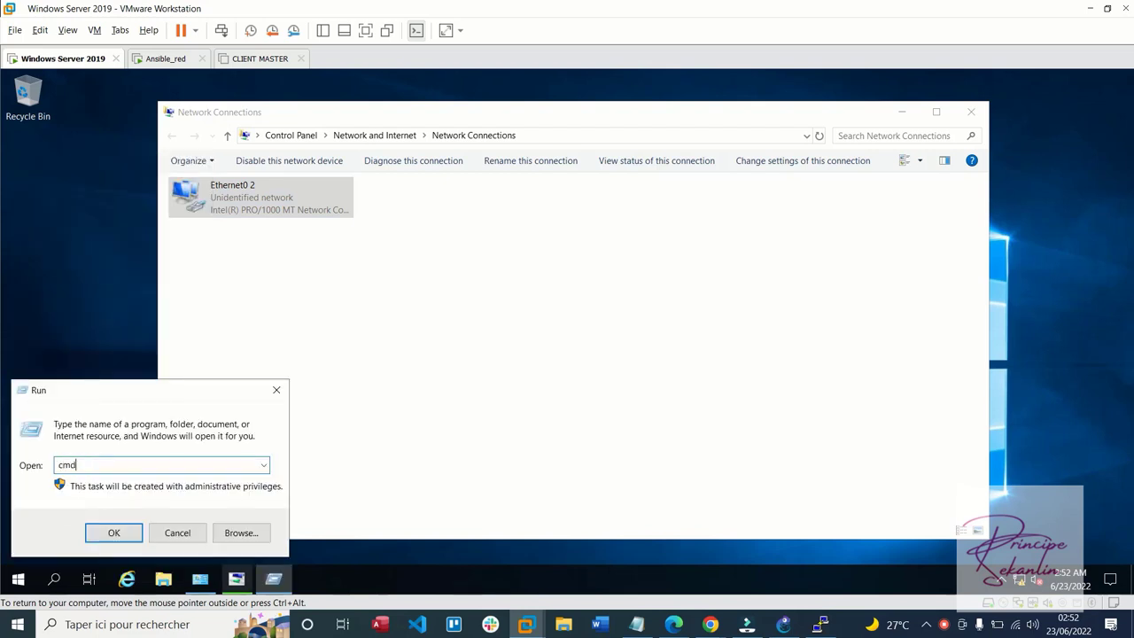
key(Return)
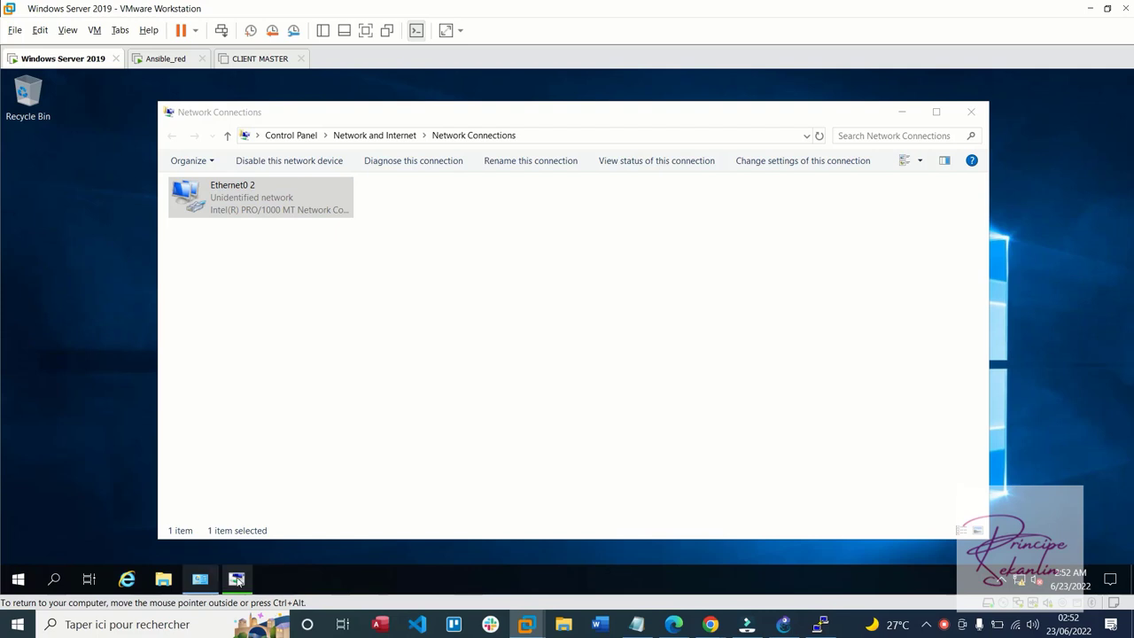
click(236, 580)
click(745, 462)
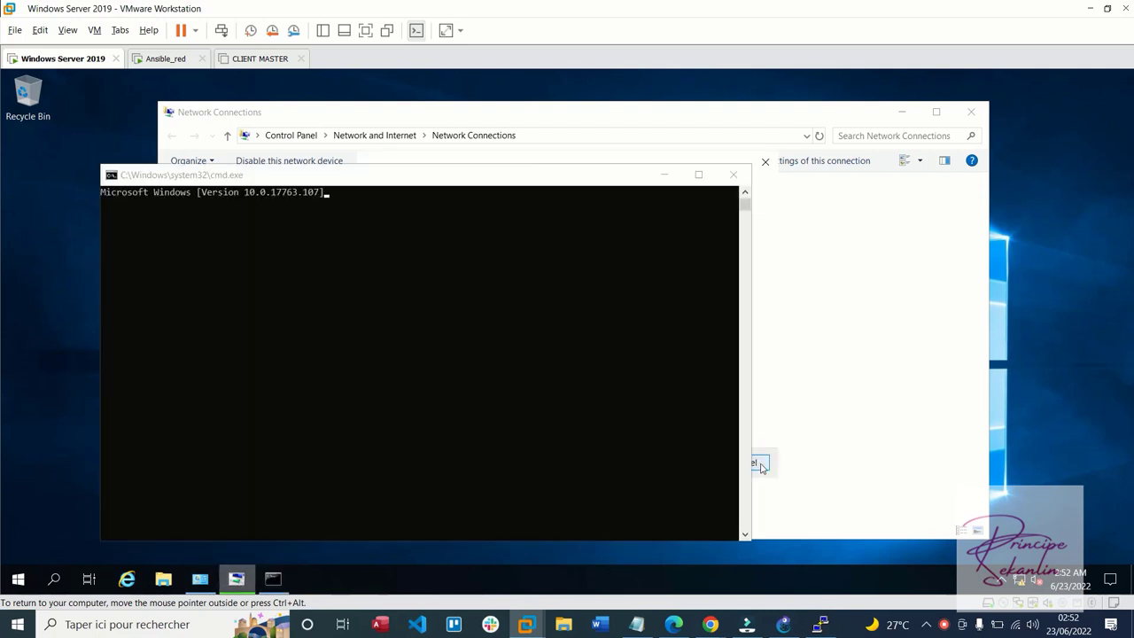
Check the server's 192.168.1.5 address with ipconfig, then ping the router at 192.168.1.2
click(549, 327)
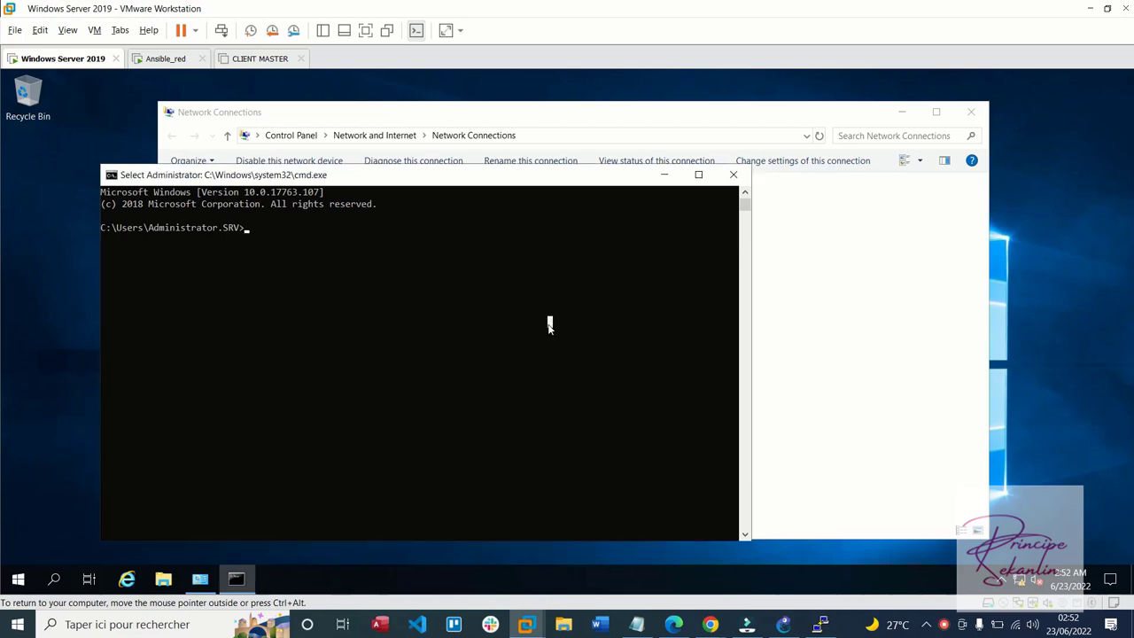
text(ipconfig)
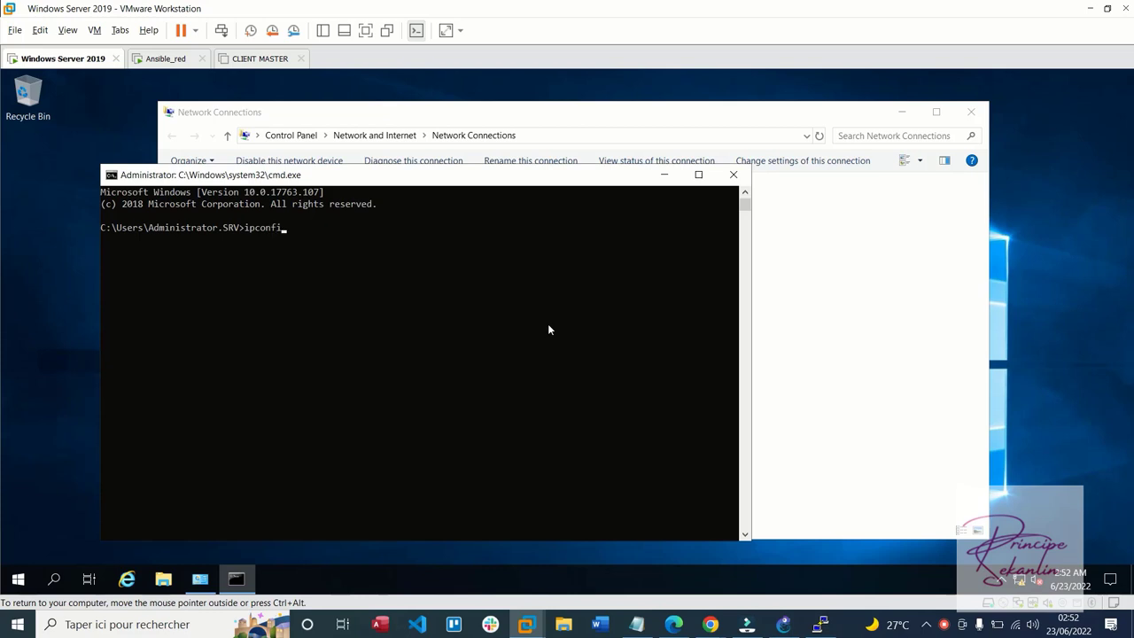
key(Return)
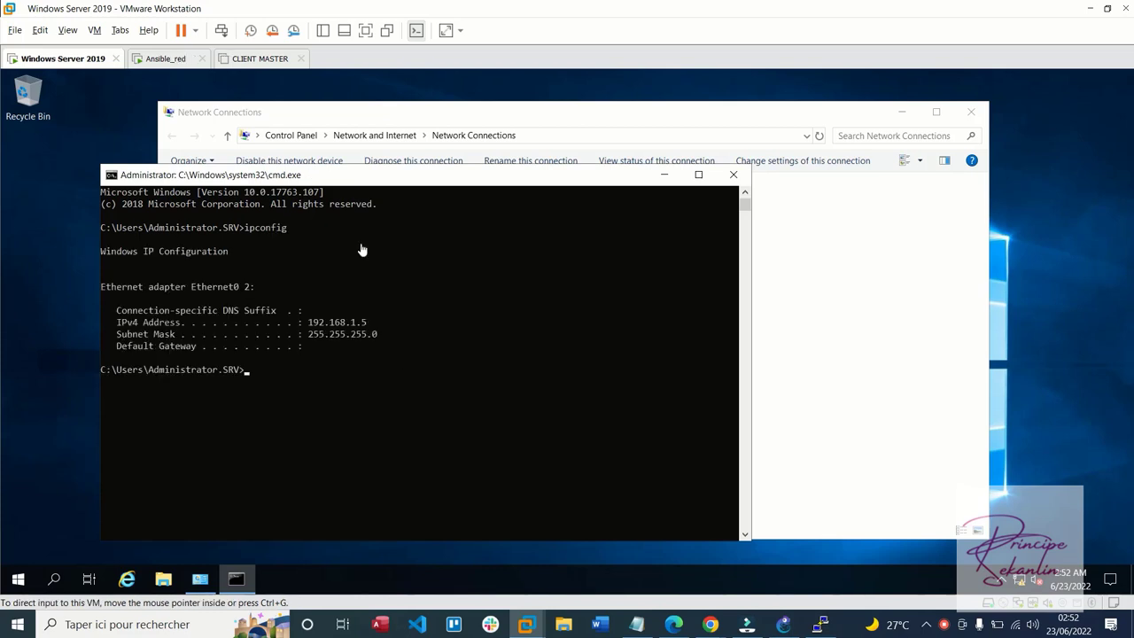
text(ping !(@)
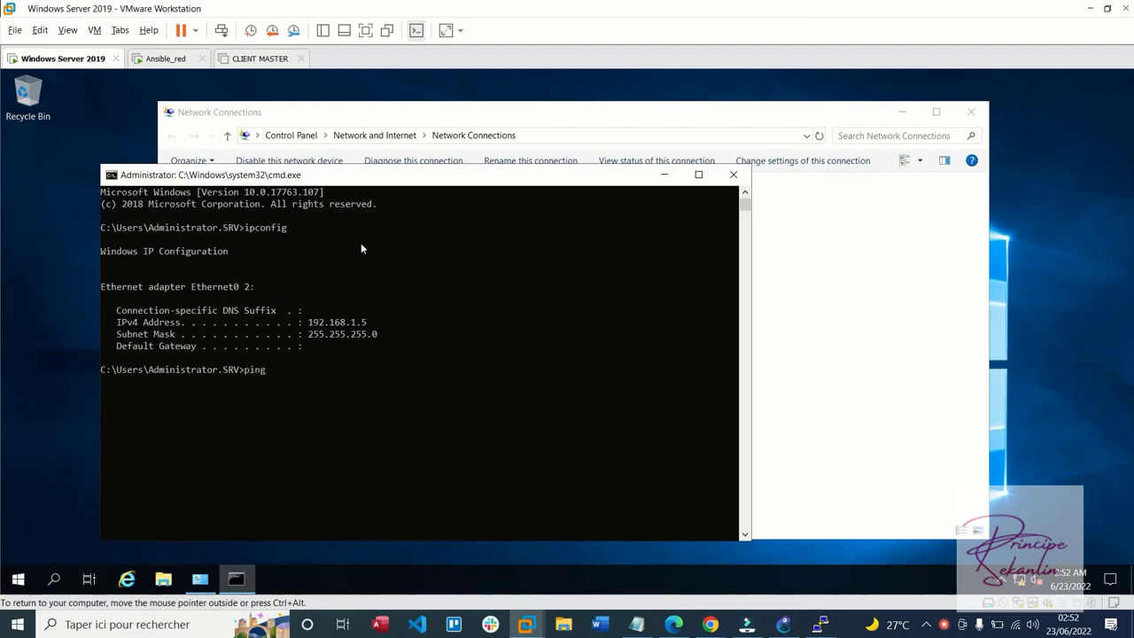
key(BackSpace)
key(BackSpace)
key(BackSpace)
text(192)
text(,)
key(BackSpace)
text(.168.1.2)
key(Return)
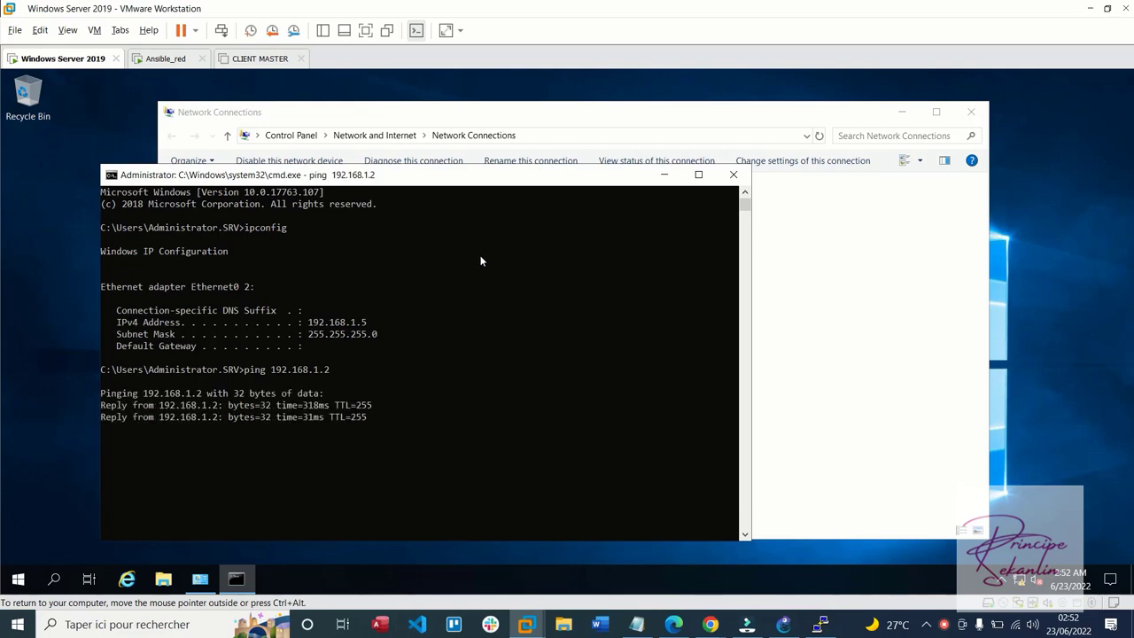
In R1's console, rerun the previous ping with the target changed to 192.168.1.5
click(816, 627)
key(Up)
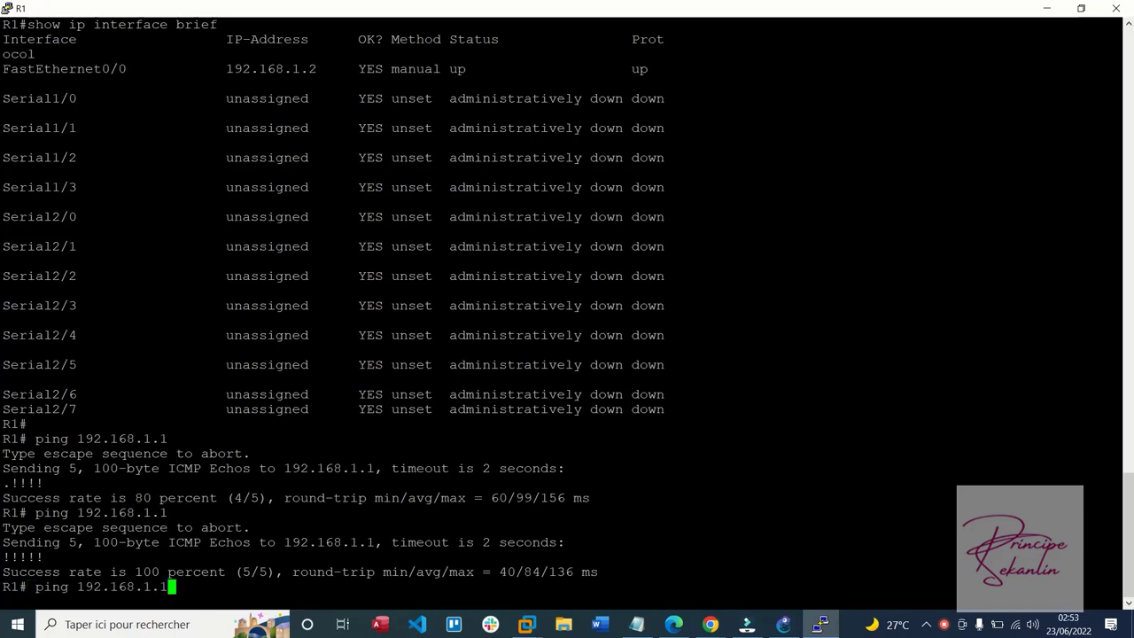
key(BackSpace)
text(5)
key(Return)
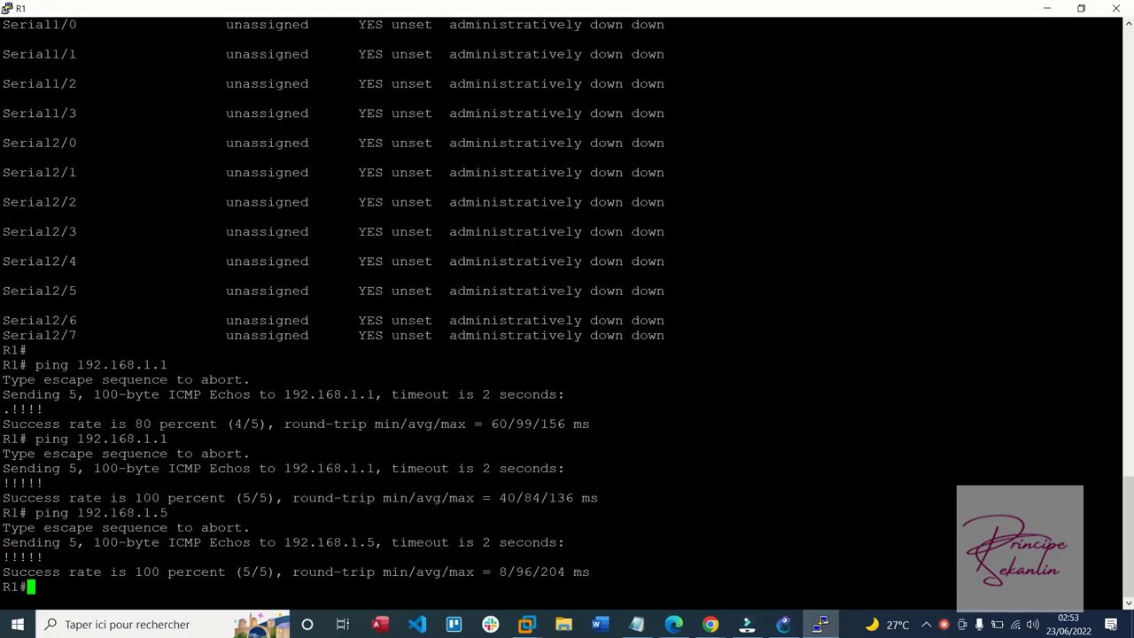